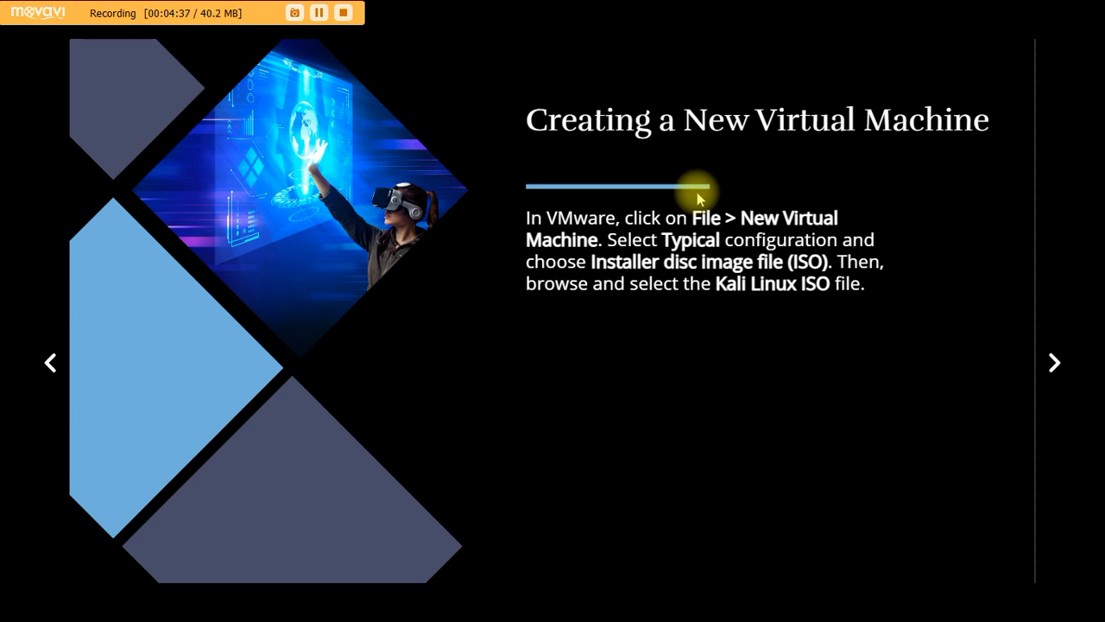
pyautogui.hotkey('alt', 'Tab')
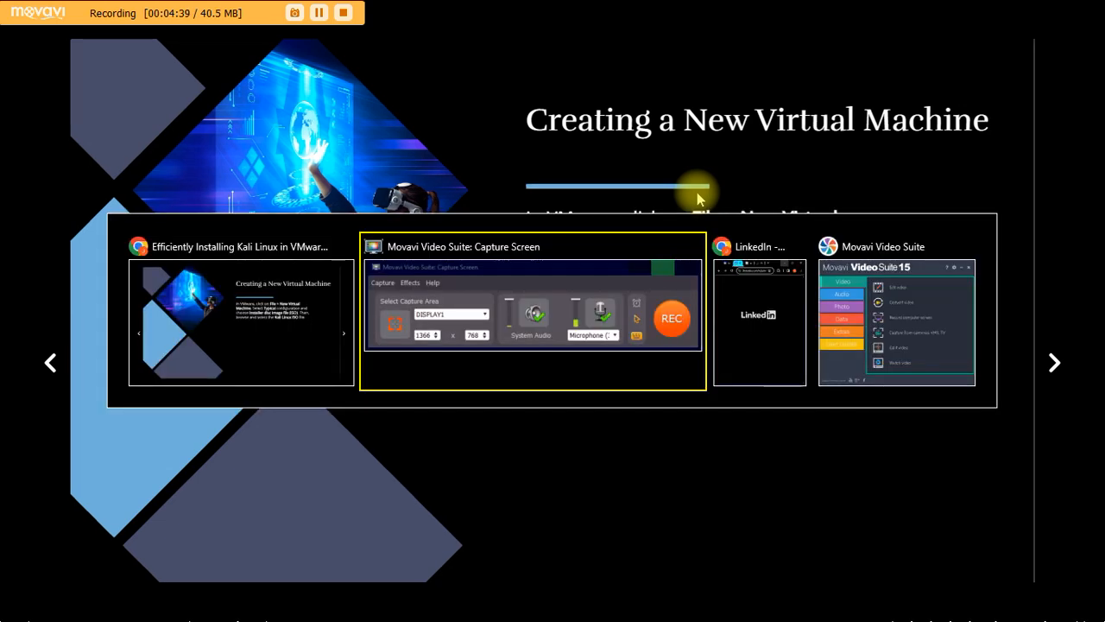
pyautogui.hotkey('alt', 'Tab')
pyautogui.hotkey('alt', 'Tab')
pyautogui.hotkey('alt', 'Tab')
pyautogui.hotkey('alt', 'Tab')
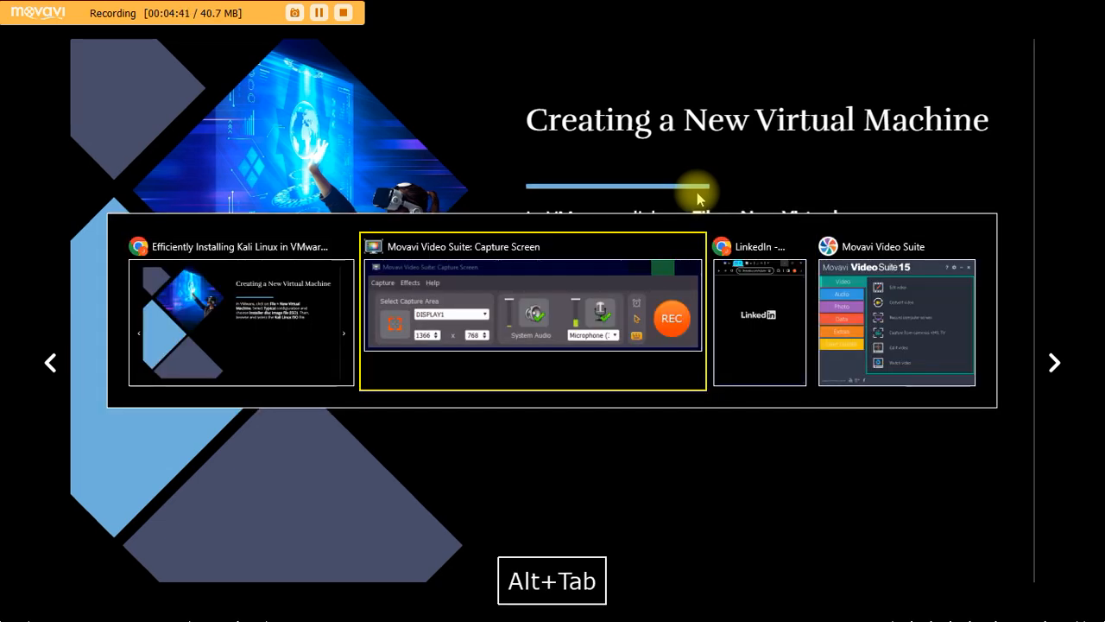
pyautogui.hotkey('alt', 'Tab')
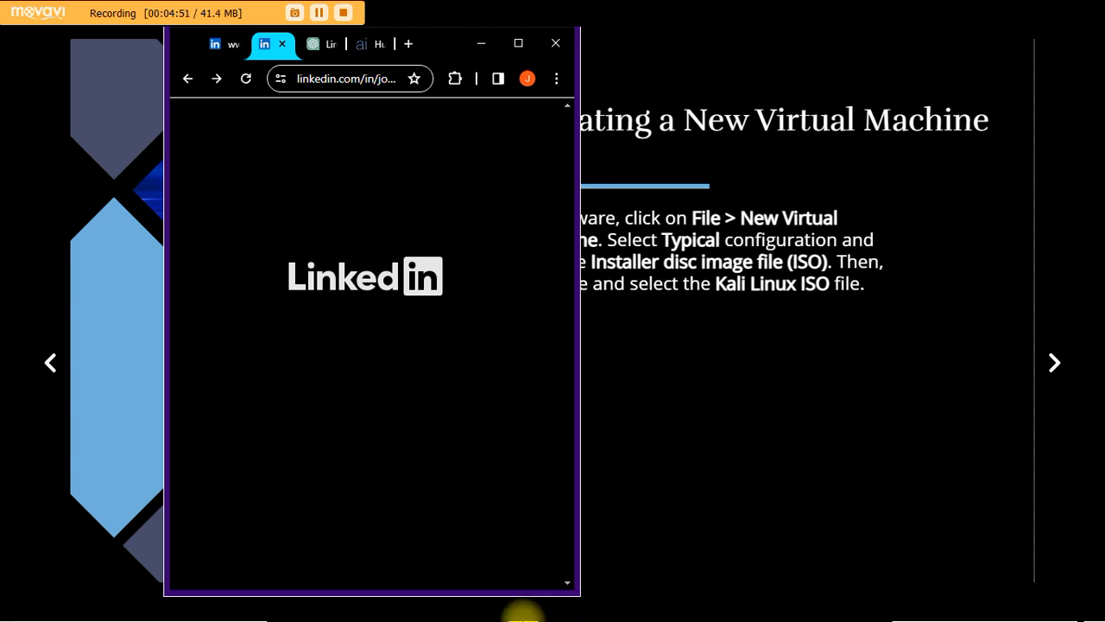
pyautogui.hotkey('alt', 'Tab')
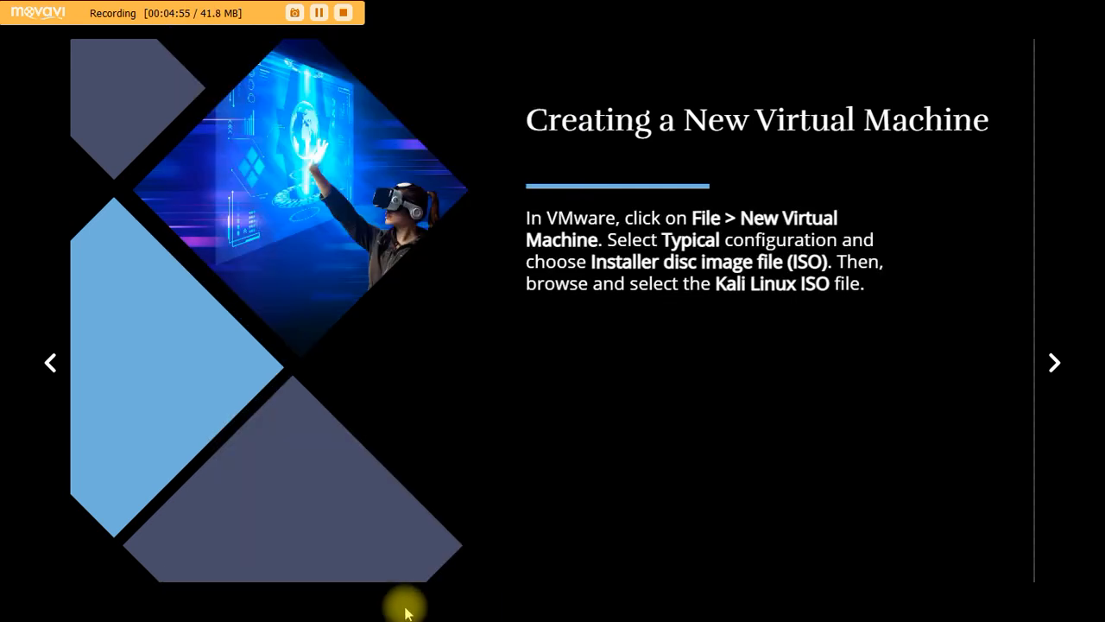
pyautogui.hotkey('alt', 'Tab')
pyautogui.hotkey('alt', 'Tab')
pyautogui.hotkey('alt', 'Tab')
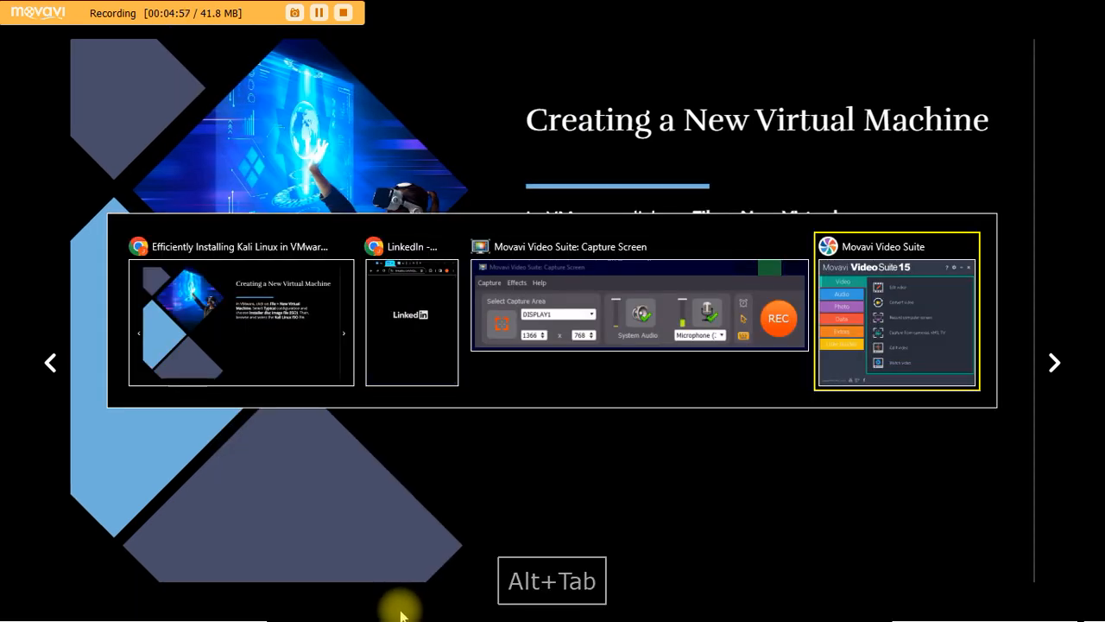
pyautogui.hotkey('alt', 'Tab')
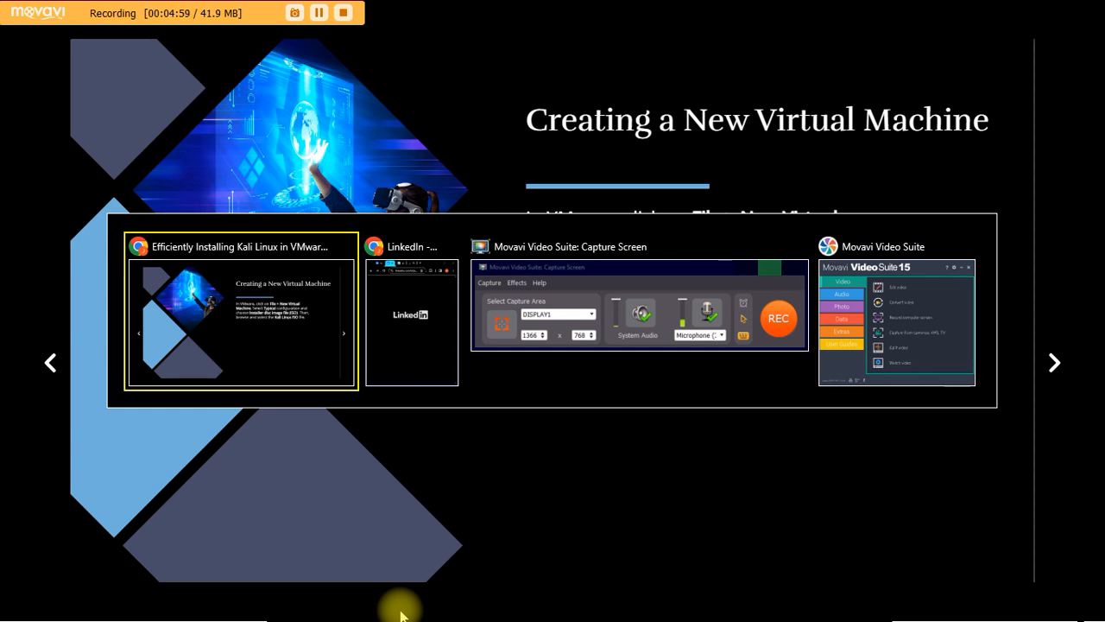
pyautogui.hotkey('alt', 'Tab')
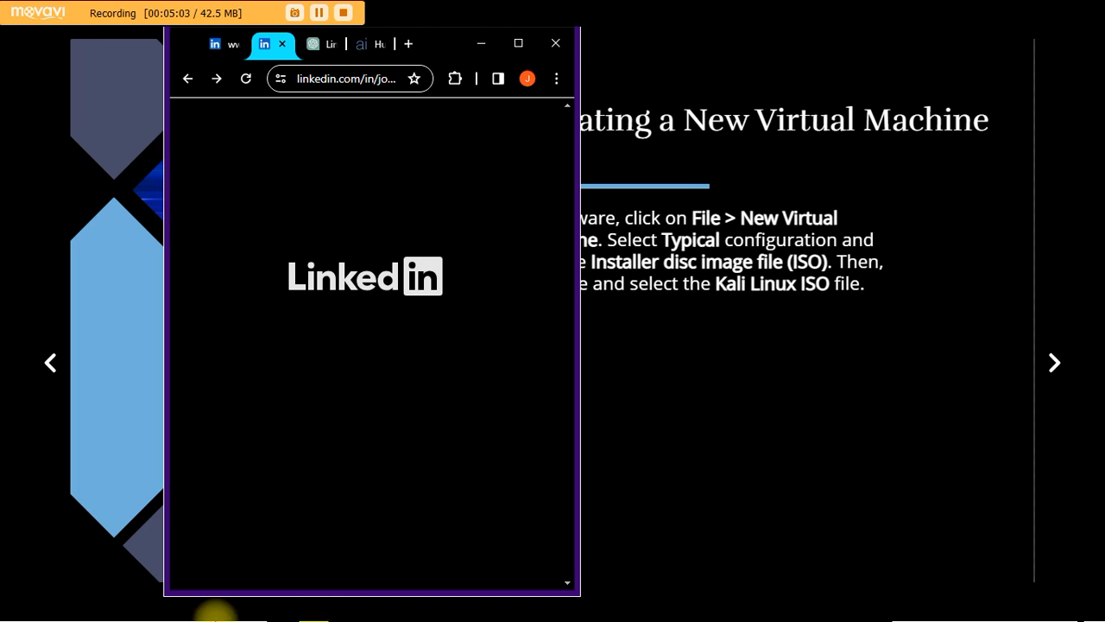
pyautogui.click(225, 619)
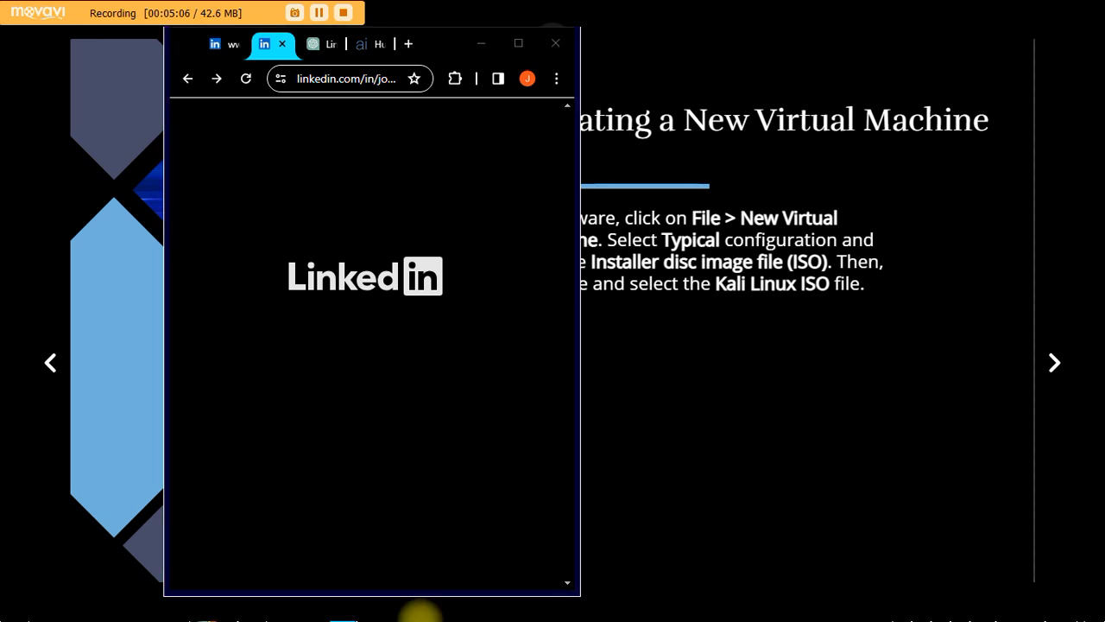
pyautogui.click(557, 617)
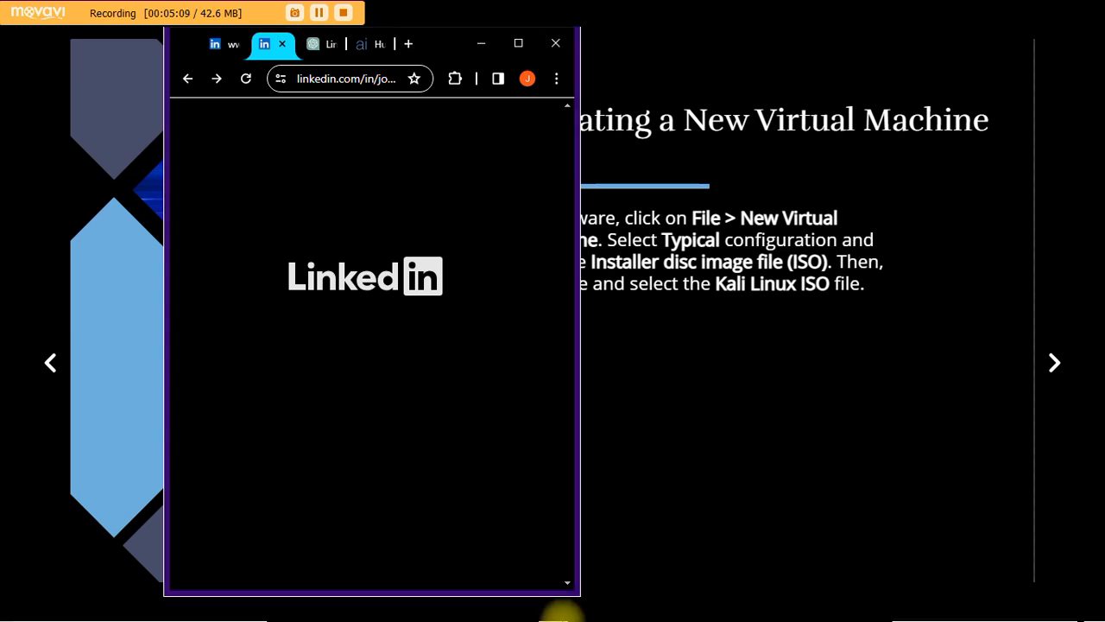
# Minimize the full-screen Kali Linux presentation and the LinkedIn browser window to reveal the desktop.
pyautogui.press('super')
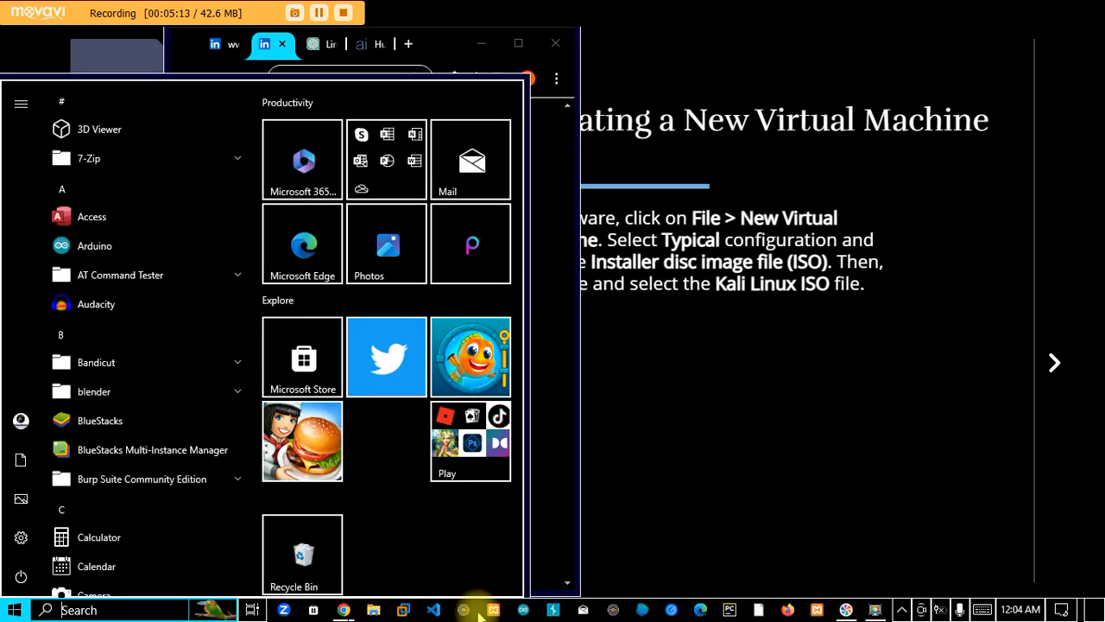
pyautogui.moveTo(876, 610)
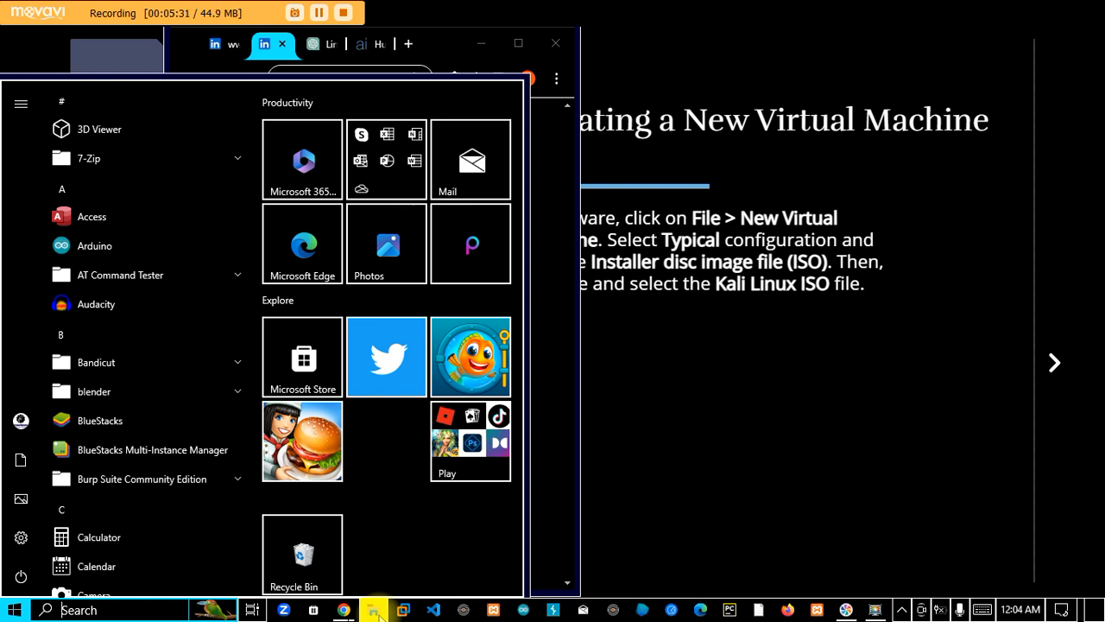
pyautogui.moveTo(348, 615)
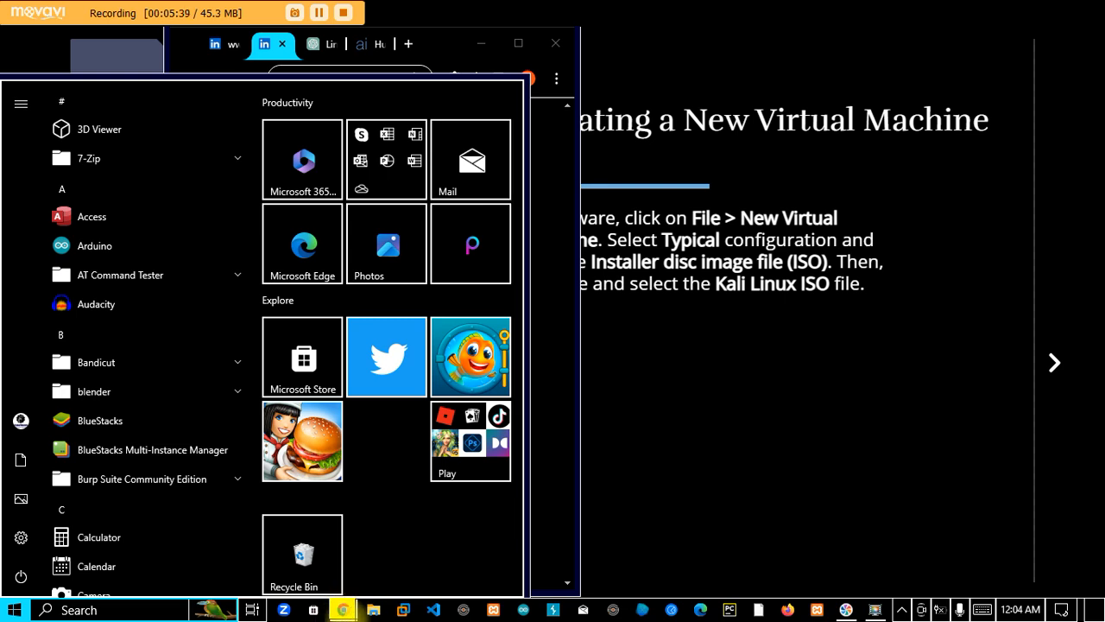
pyautogui.rightClick(343, 609)
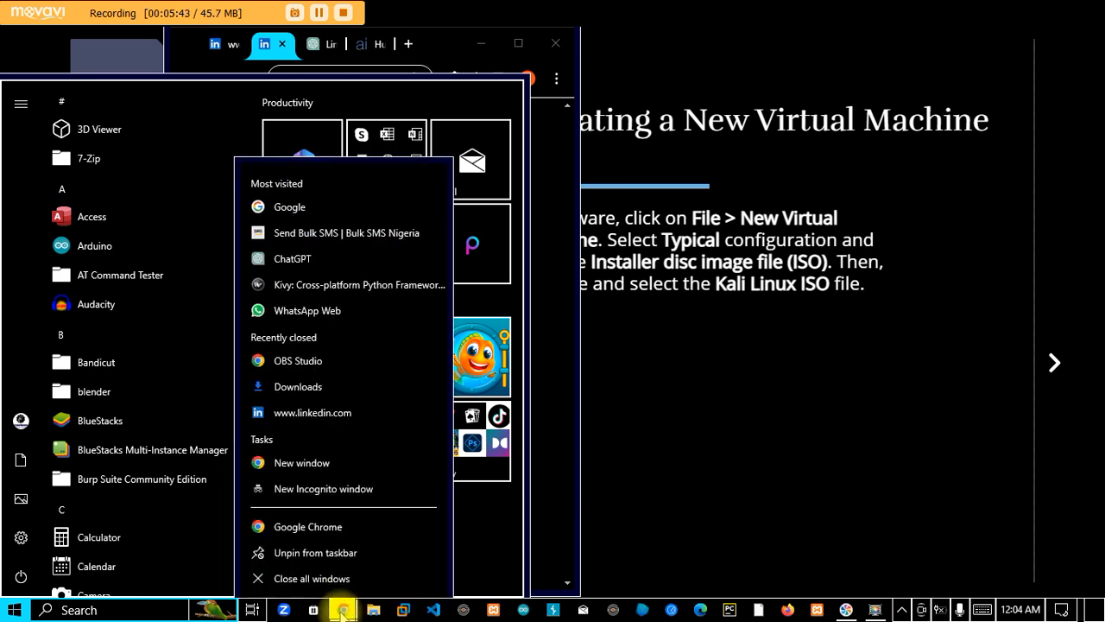
pyautogui.click(344, 611)
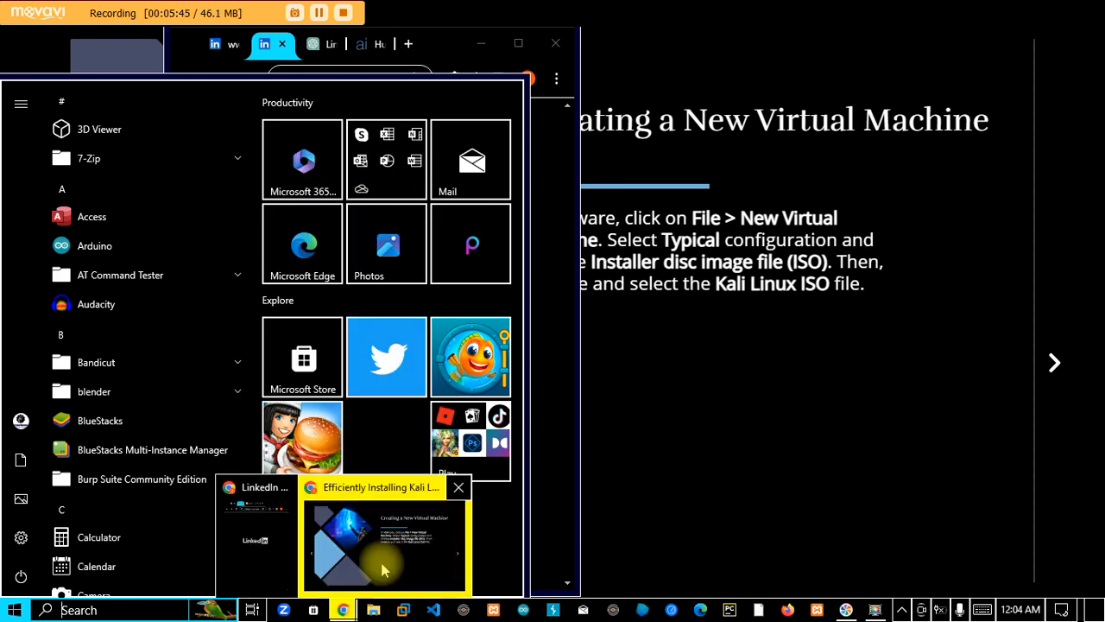
pyautogui.rightClick(383, 566)
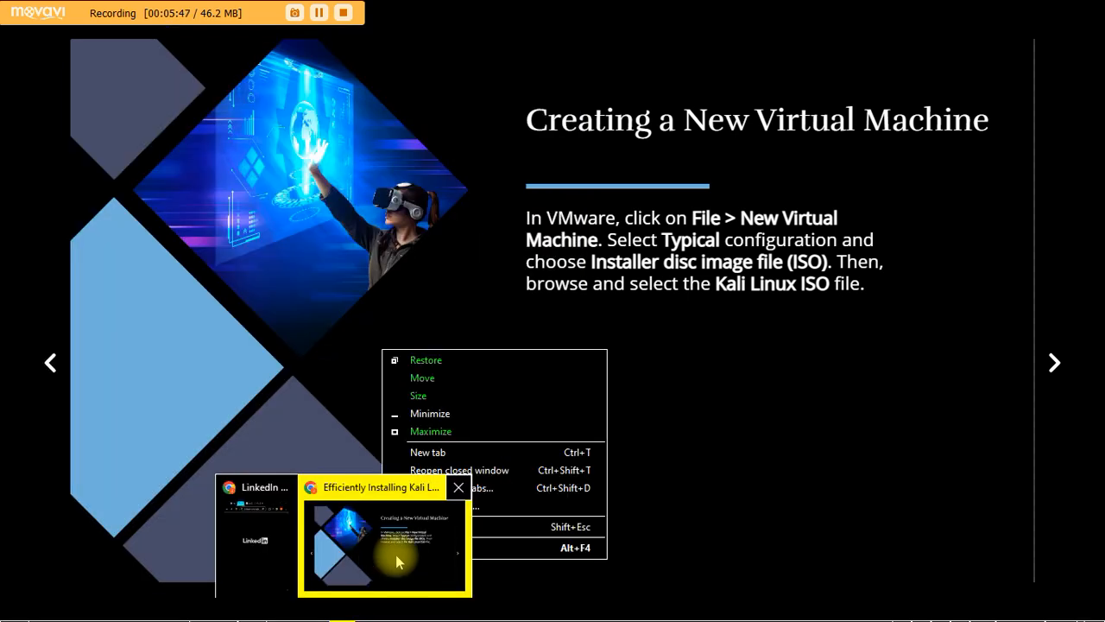
pyautogui.click(466, 419)
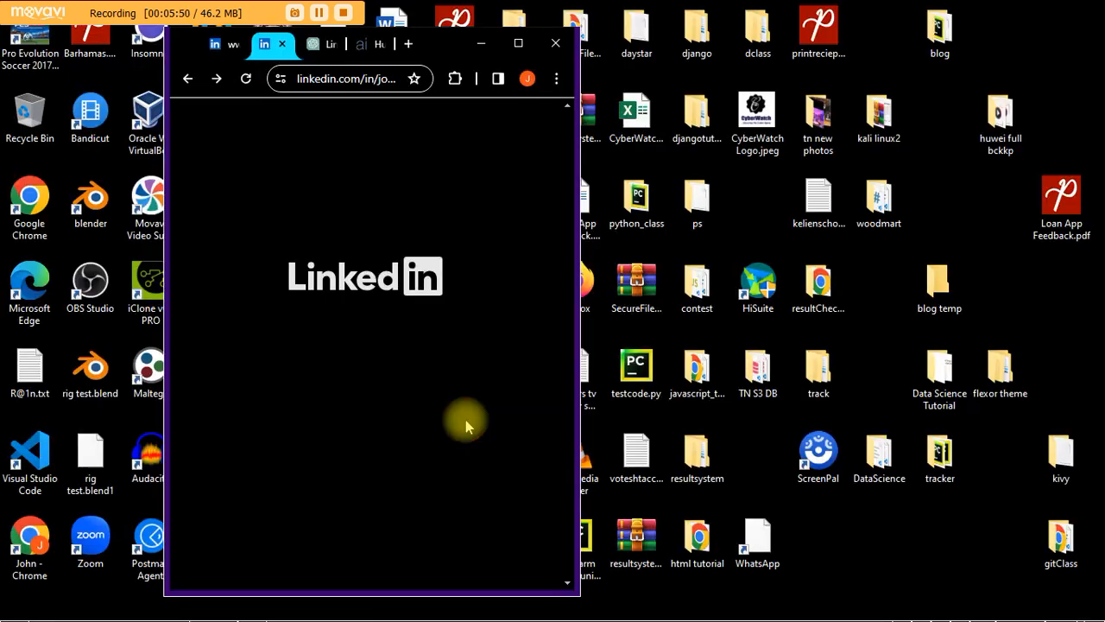
pyautogui.click(482, 44)
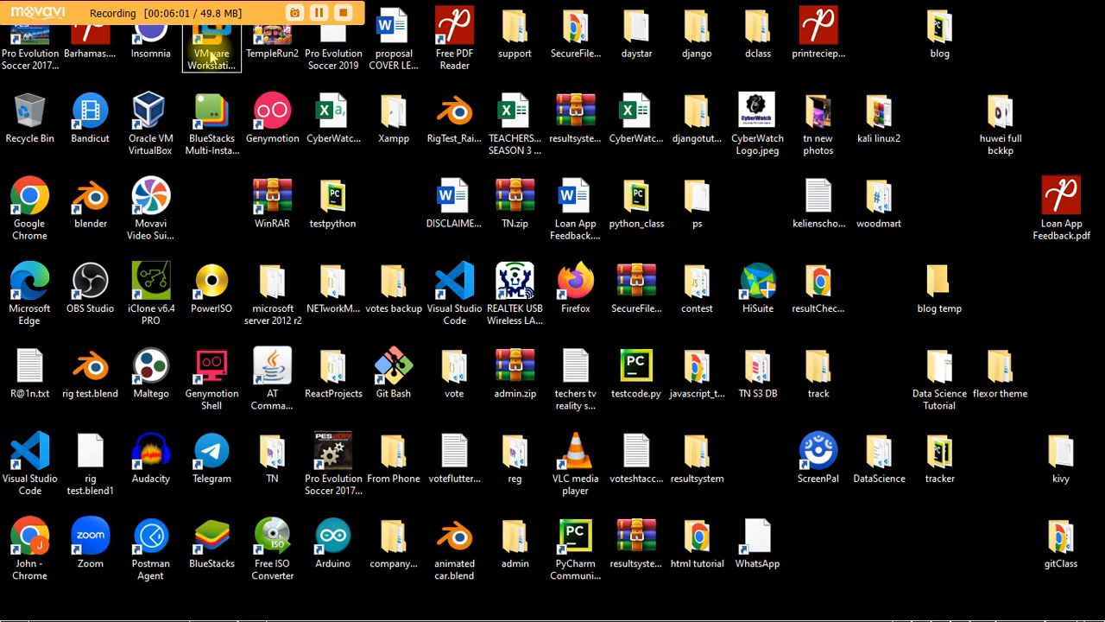
# Launch VMware Workstation Pro from the desktop and bring its window to the front.
pyautogui.click(212, 55)
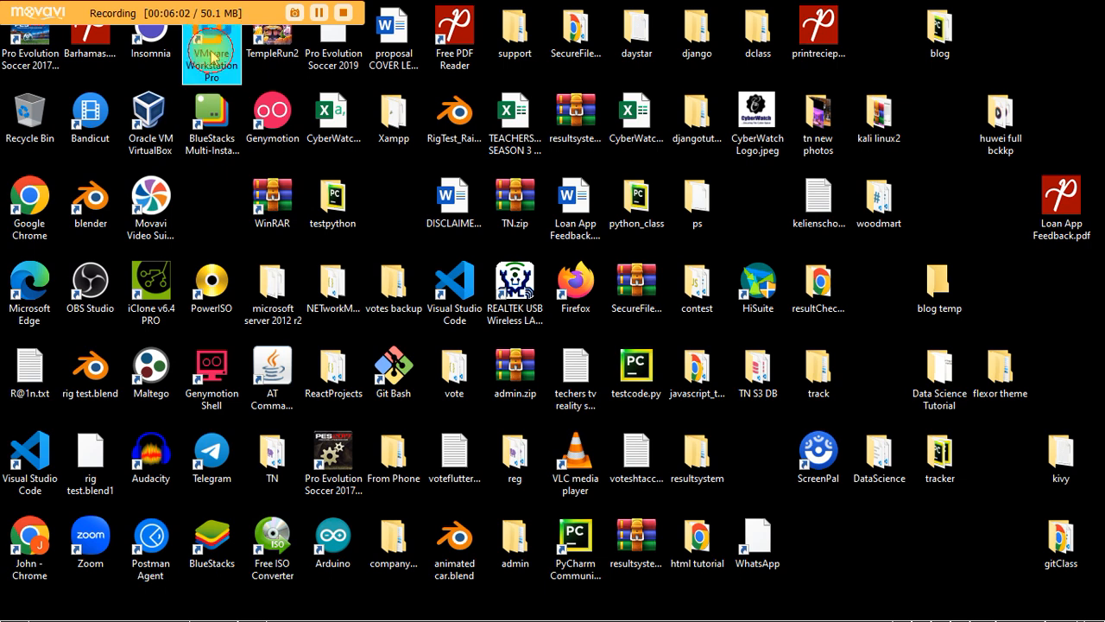
pyautogui.click(756, 543)
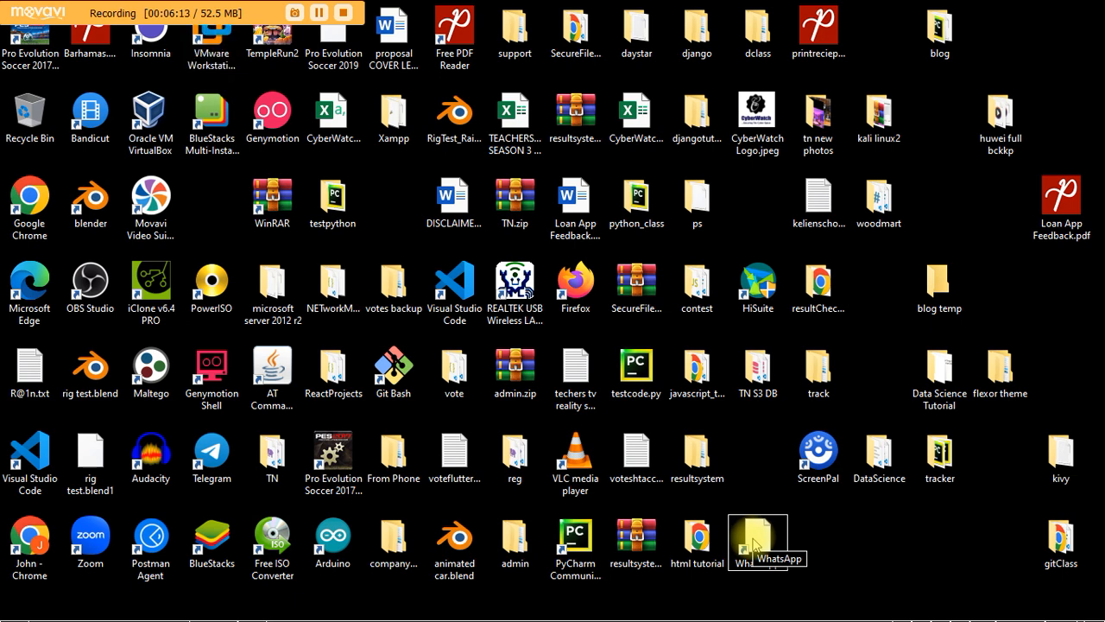
pyautogui.click(1047, 195)
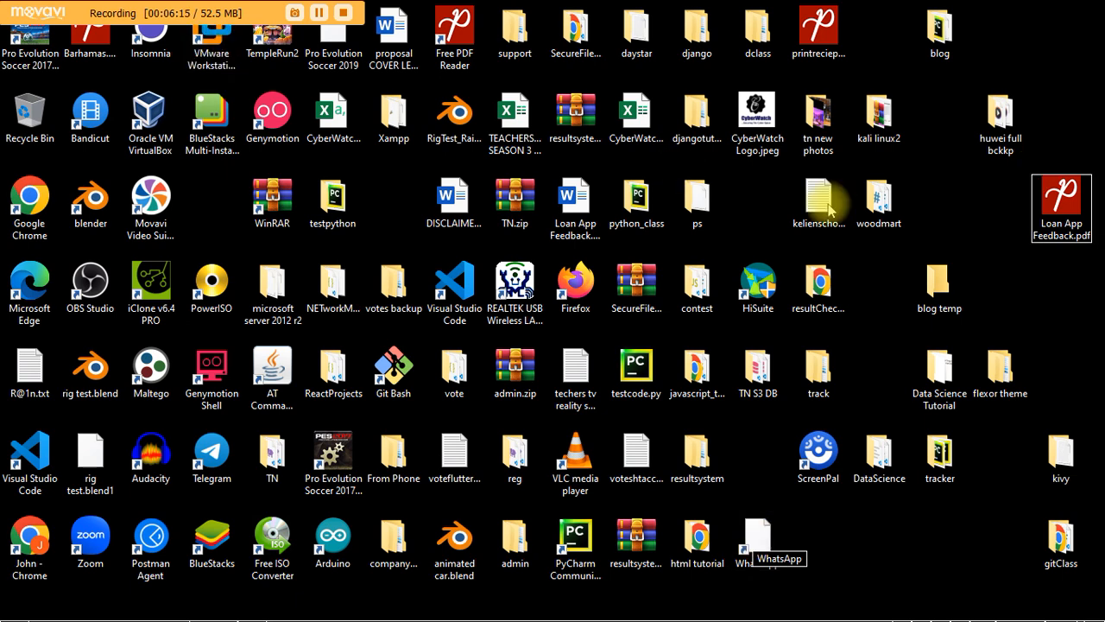
pyautogui.click(831, 121)
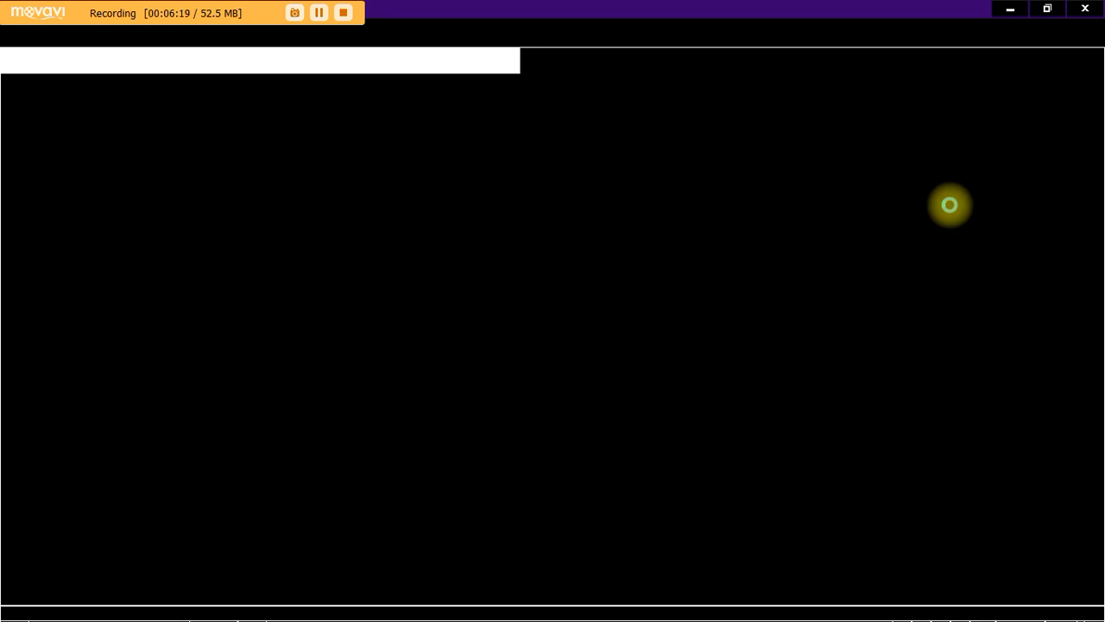
pyautogui.click(1010, 9)
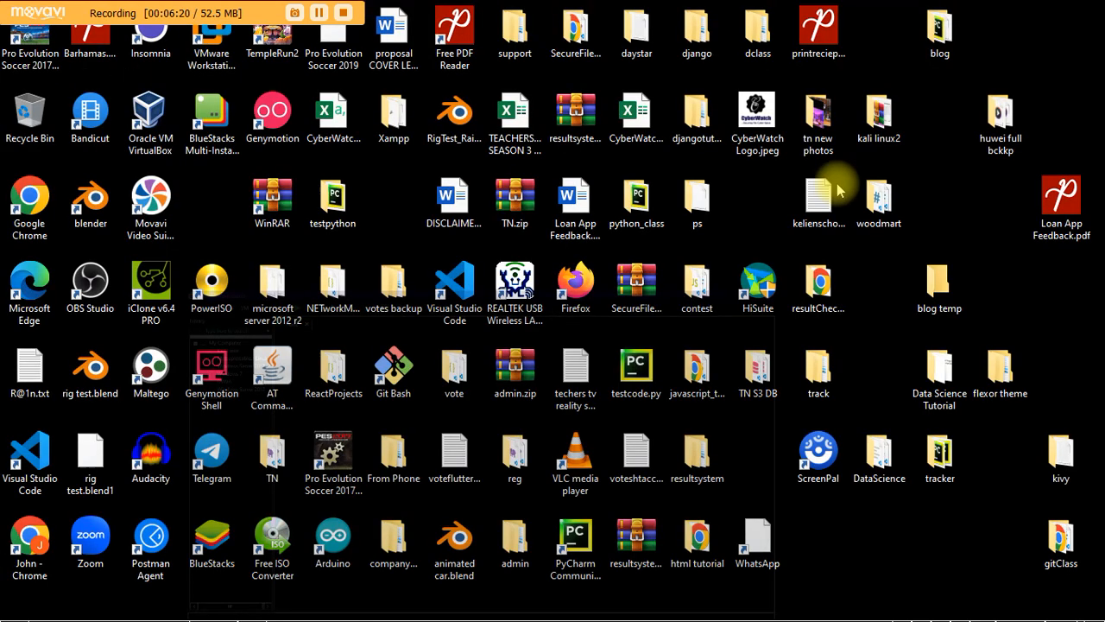
pyautogui.click(886, 118)
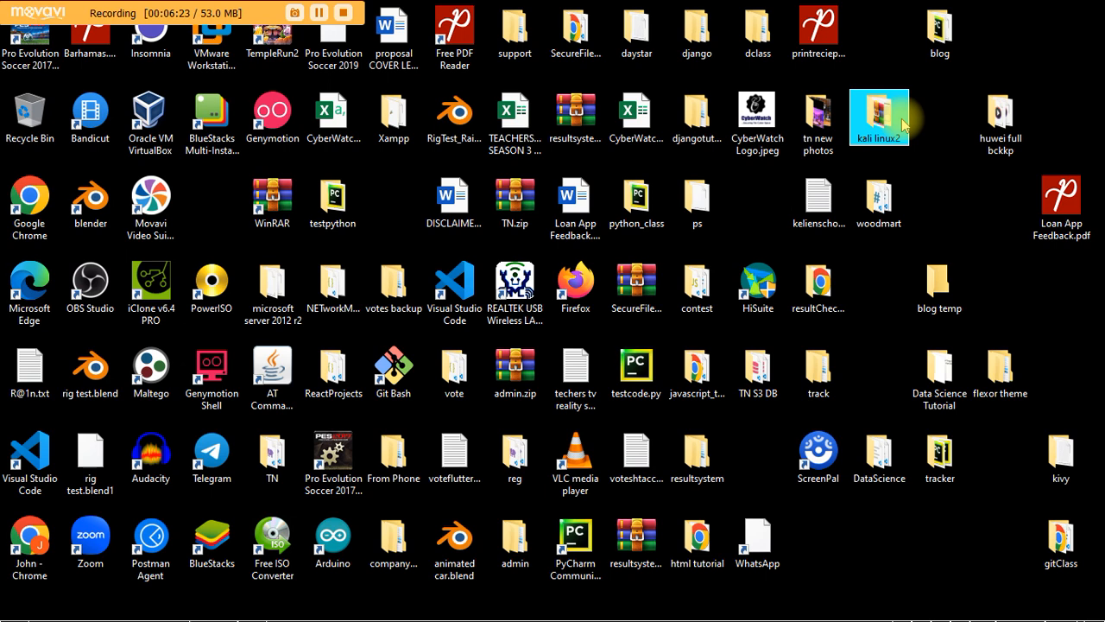
pyautogui.moveTo(755, 613)
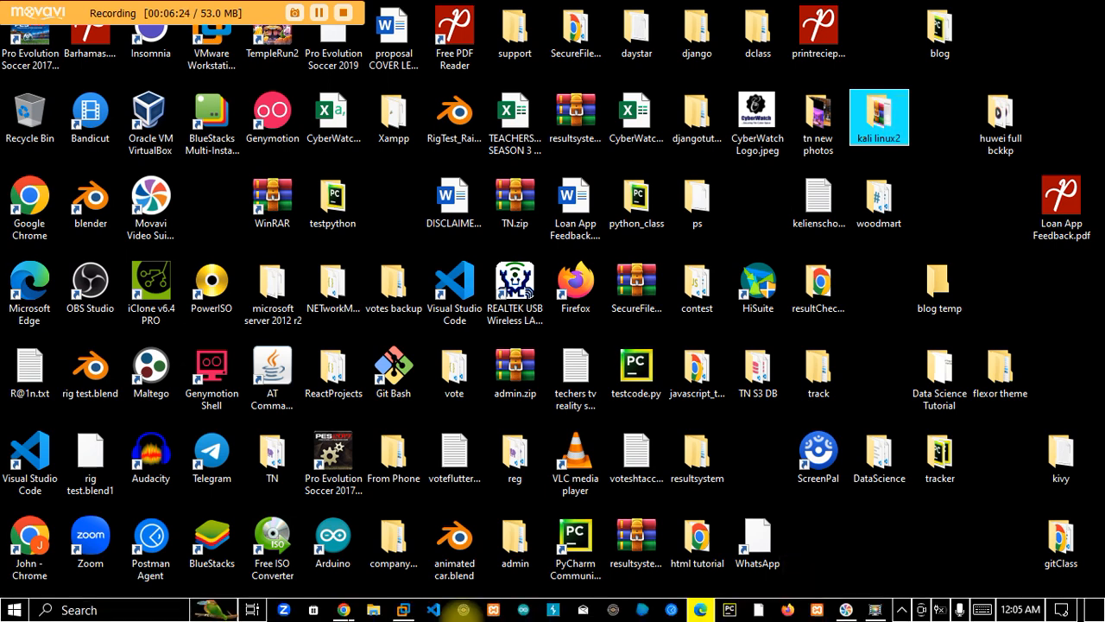
pyautogui.click(403, 610)
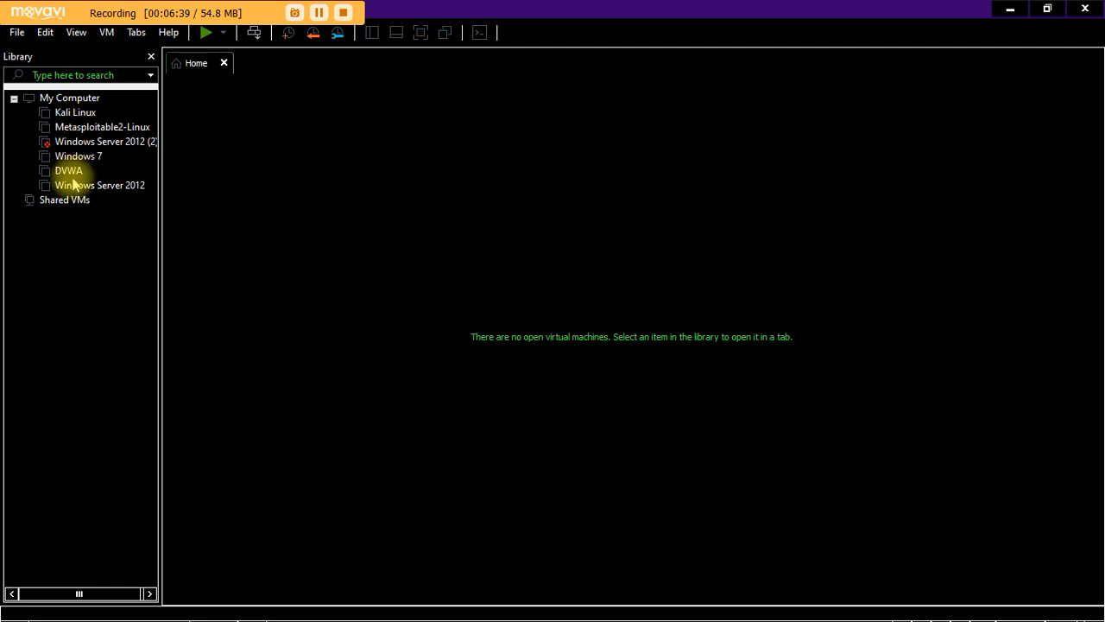
pyautogui.click(73, 262)
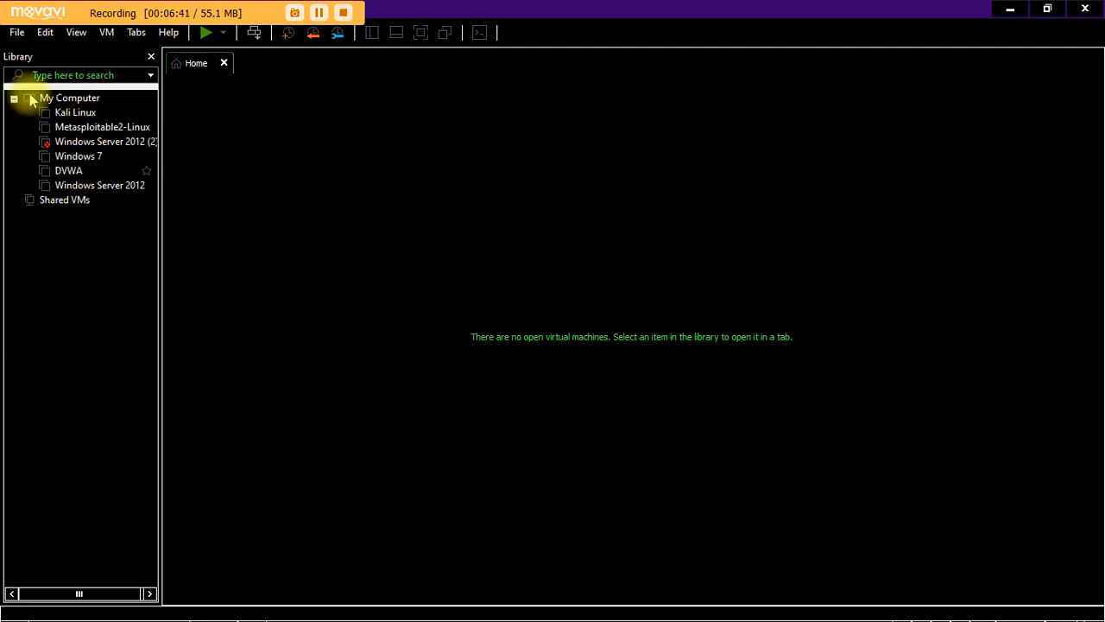
pyautogui.click(87, 246)
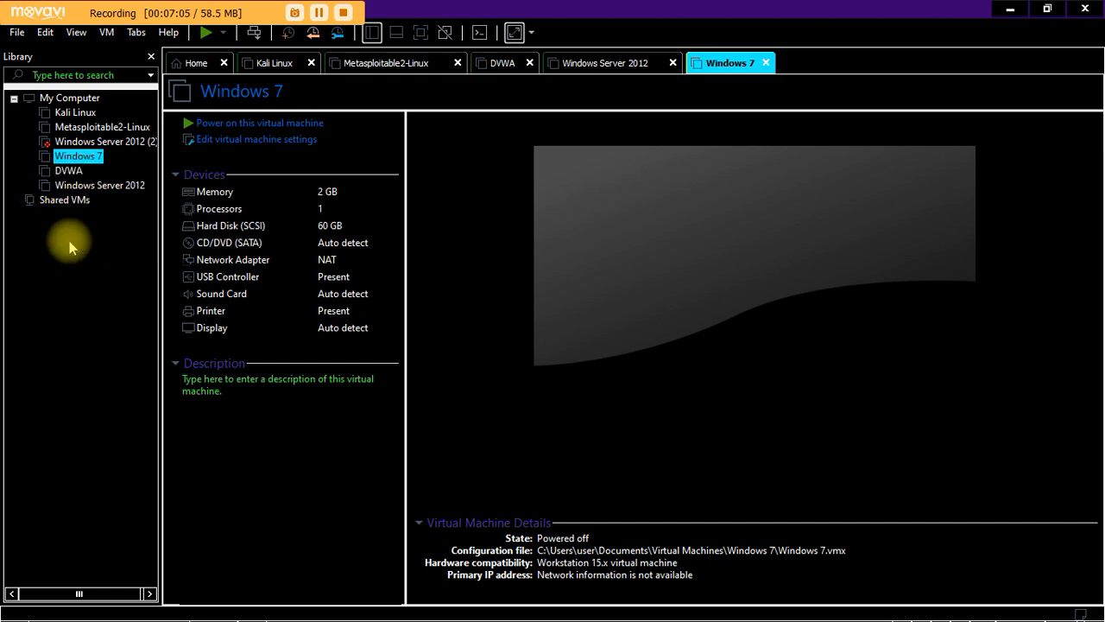
pyautogui.click(201, 260)
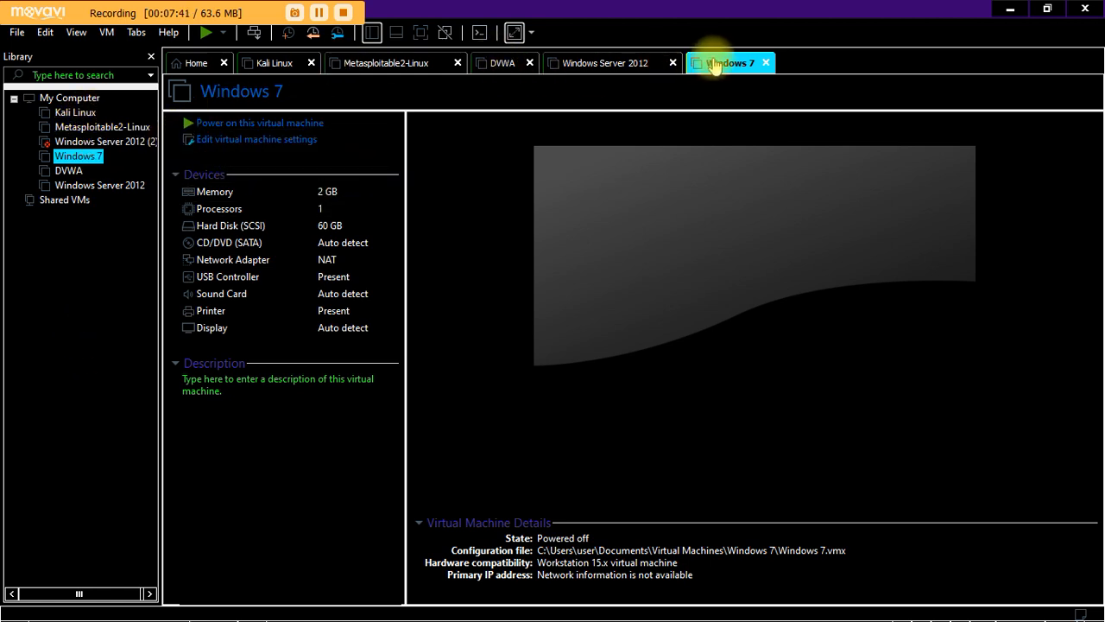
# Close the open Windows 7, Windows Server 2012, DVWA, Metasploitable2-Linux and Kali Linux virtual machines, leaving only Home.
pyautogui.click(764, 64)
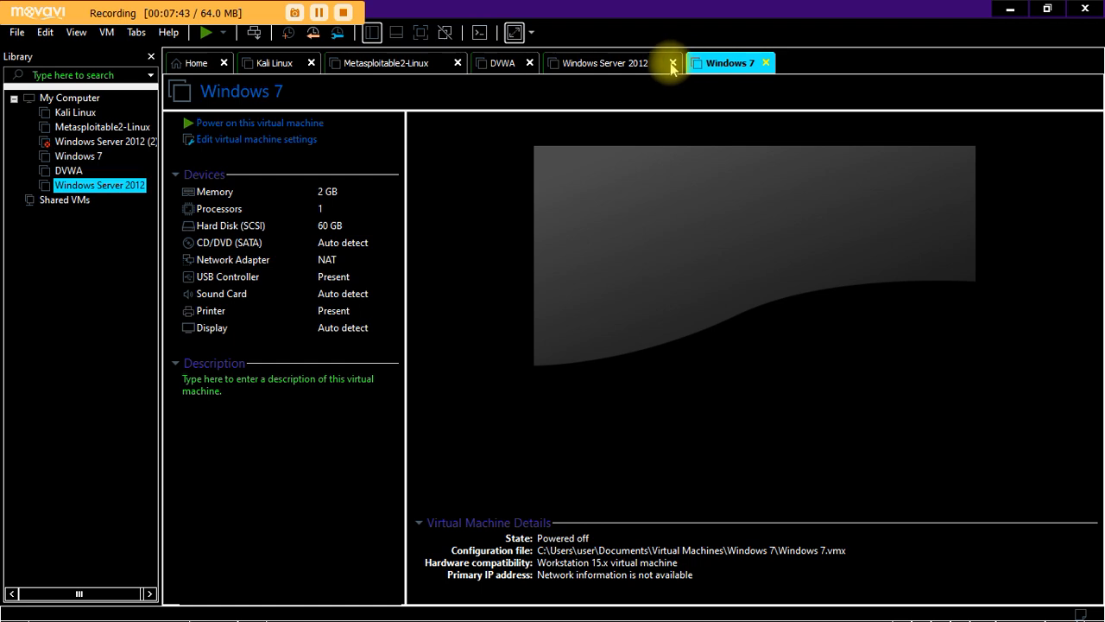
pyautogui.click(672, 64)
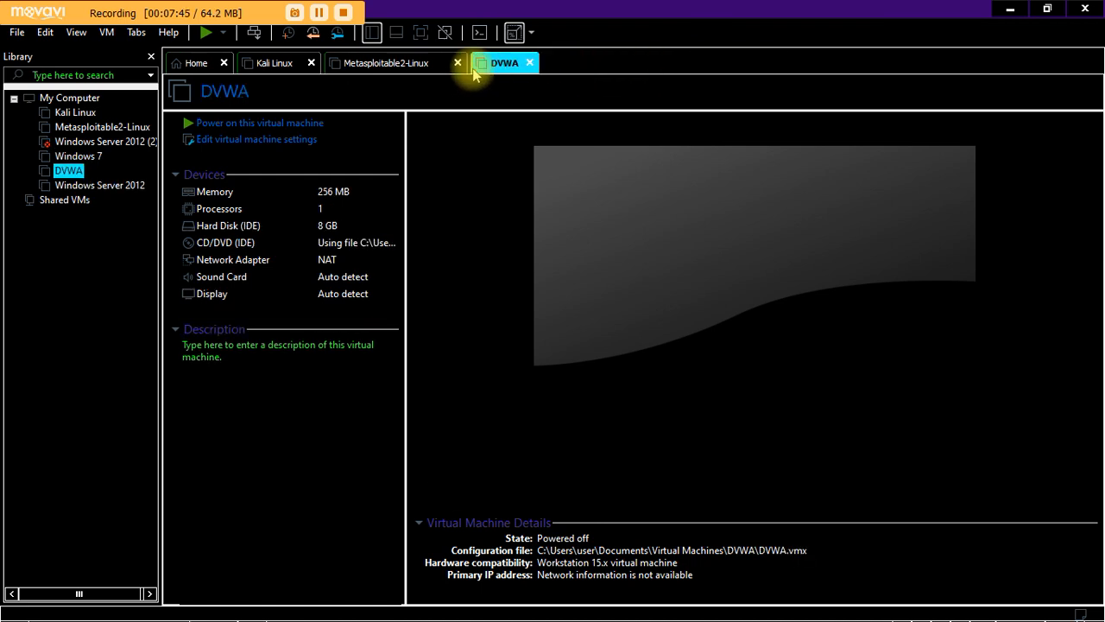
pyautogui.click(527, 64)
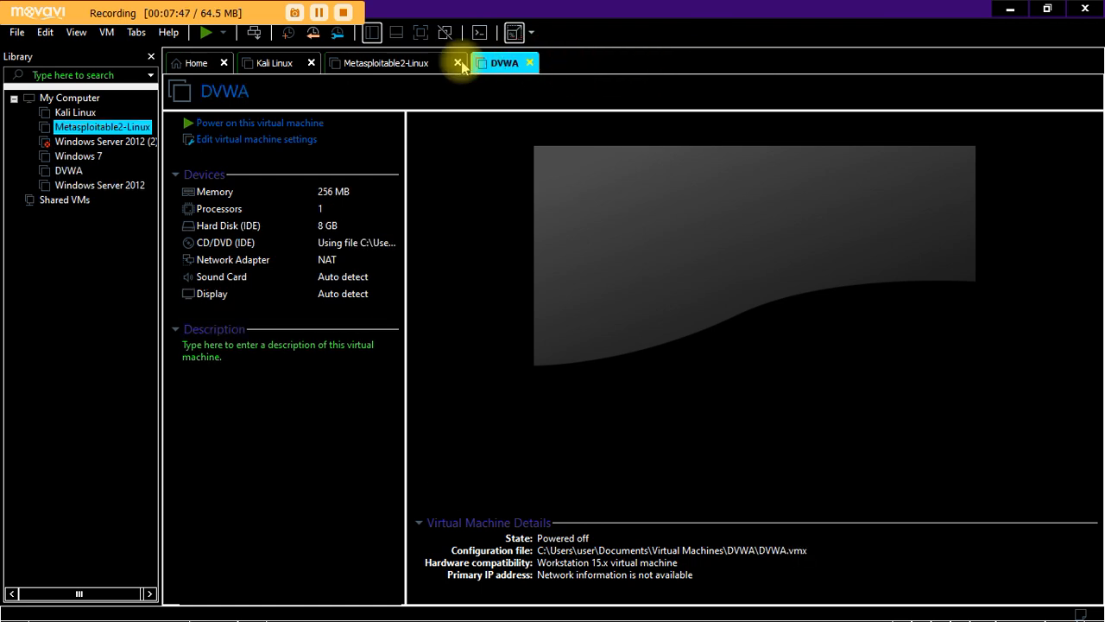
pyautogui.click(458, 67)
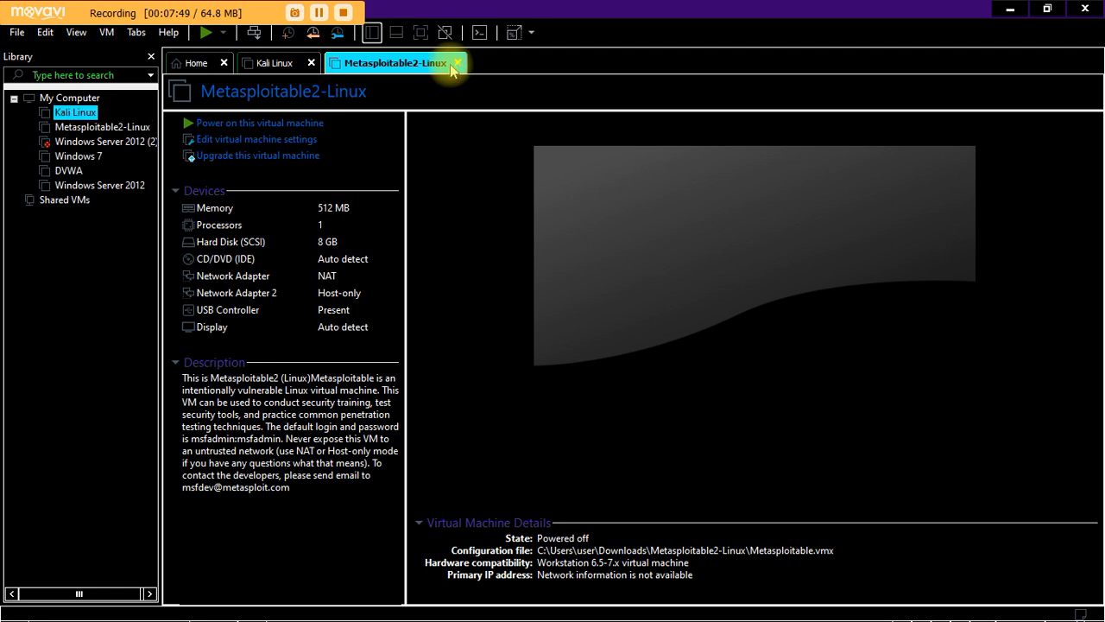
pyautogui.click(312, 64)
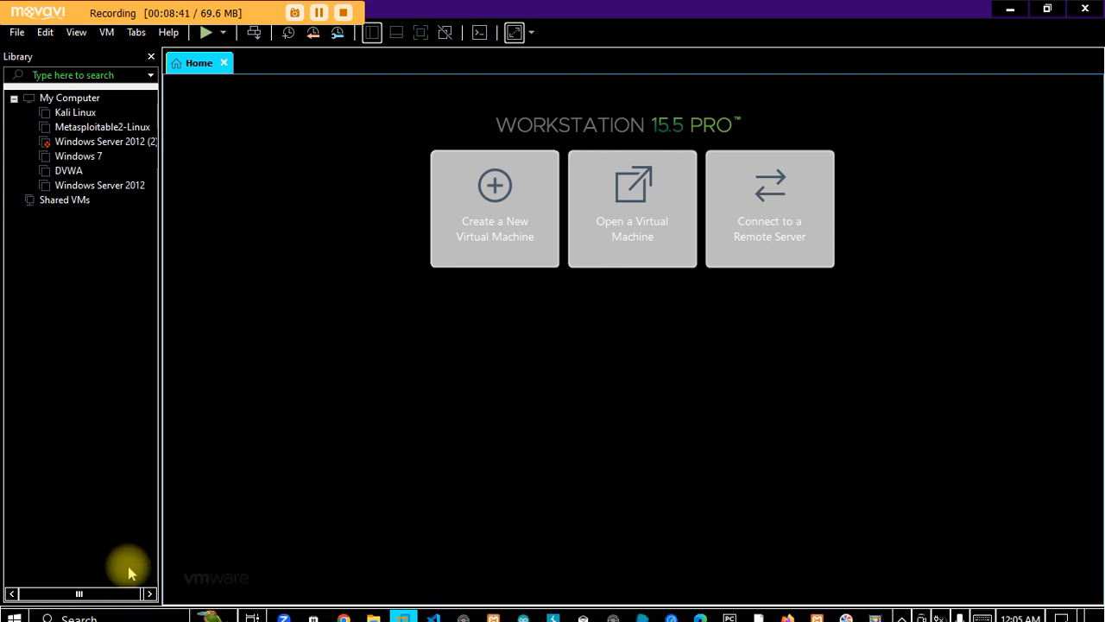
# Find and open the Windows Settings app, and go to its Personalization section.
pyautogui.click(86, 608)
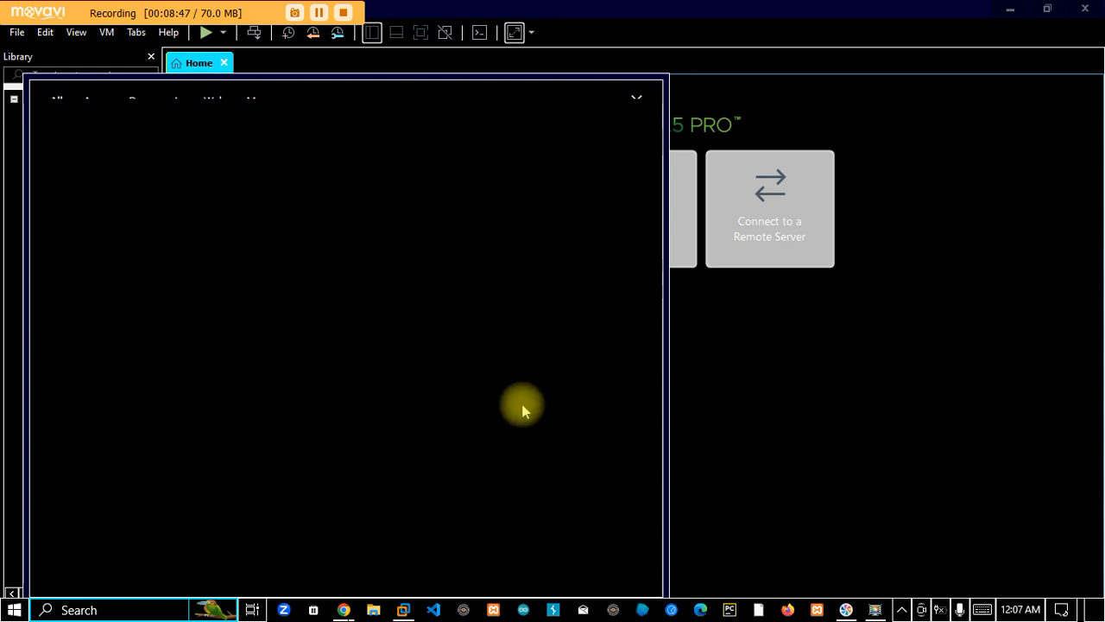
pyautogui.write('sett')
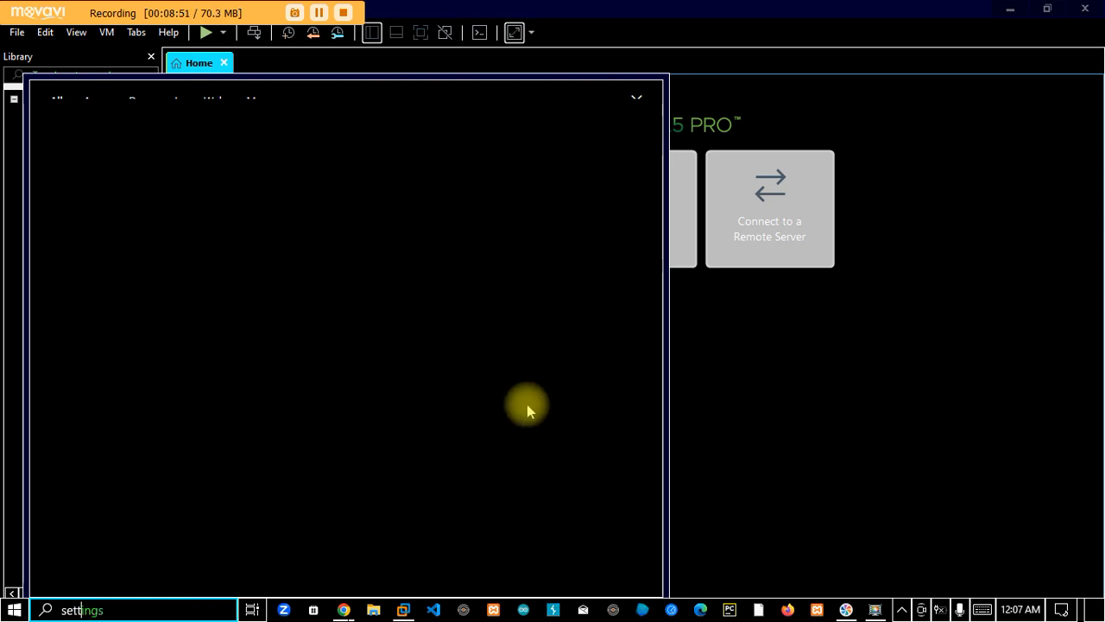
pyautogui.press('Right')
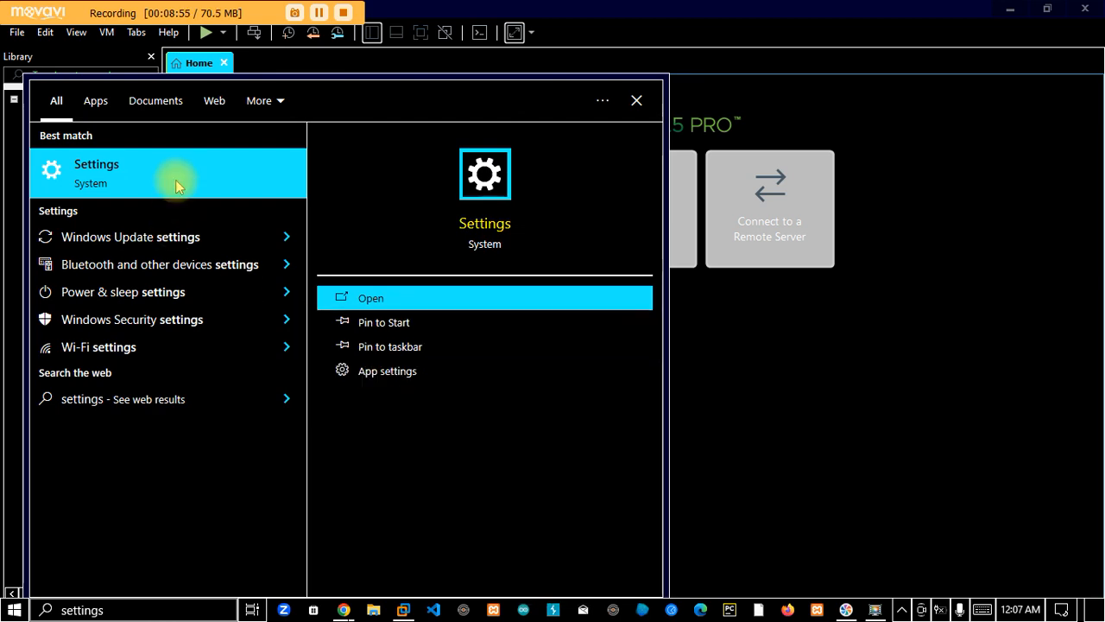
pyautogui.click(466, 370)
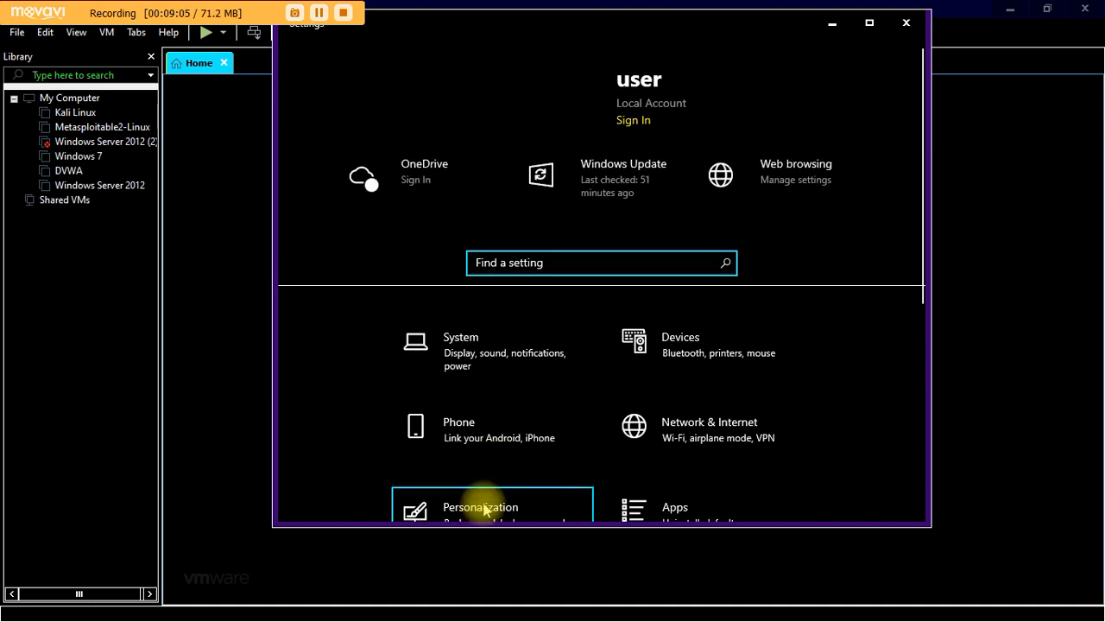
pyautogui.scroll(-2, 478, 500)
pyautogui.click(472, 455)
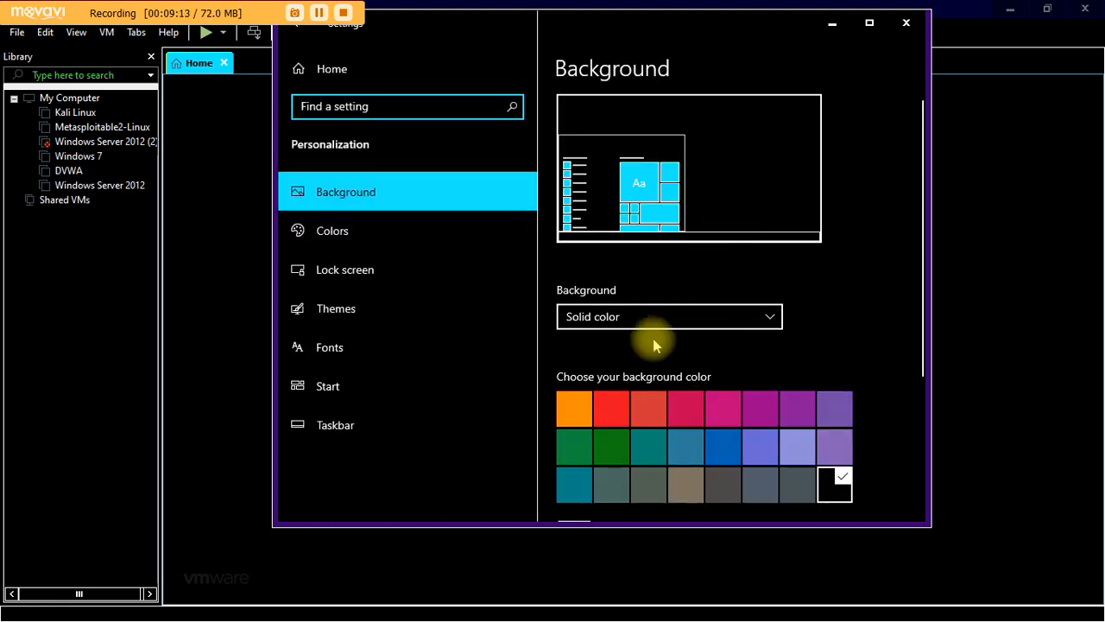
# Turn off high contrast through the related settings of the Background page, and minimize the Settings window.
pyautogui.scroll(-3, 653, 341)
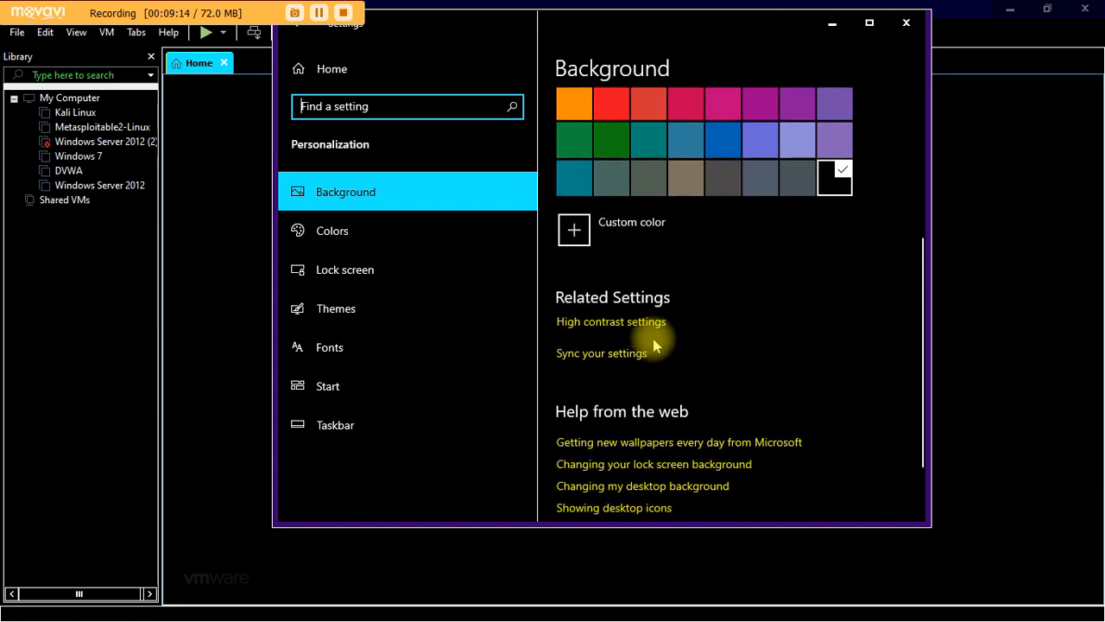
pyautogui.click(596, 321)
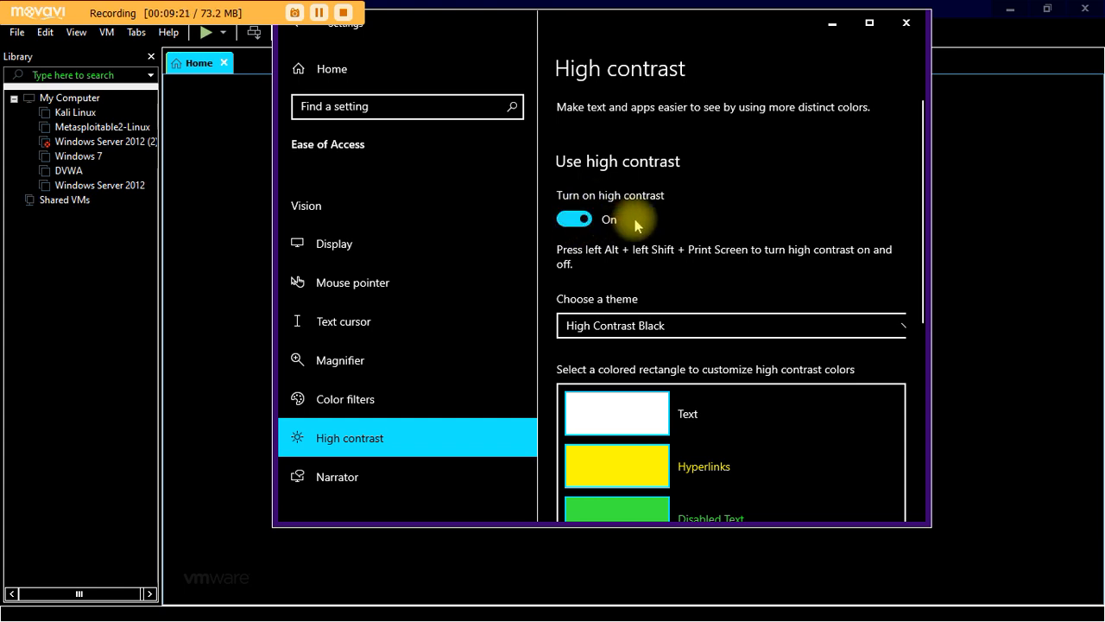
pyautogui.click(571, 218)
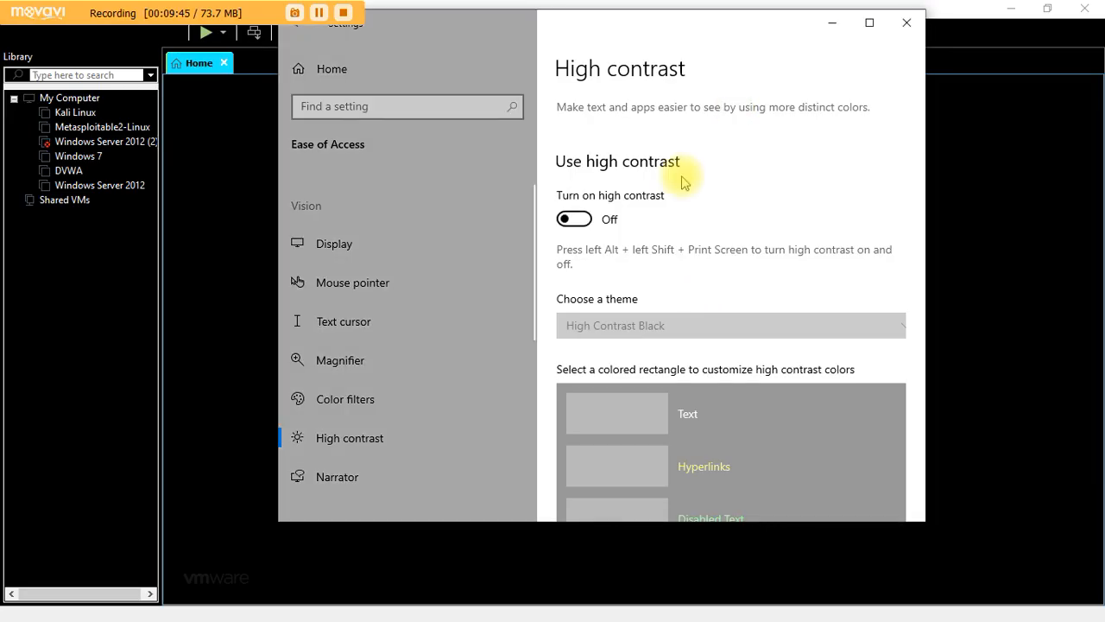
pyautogui.click(831, 33)
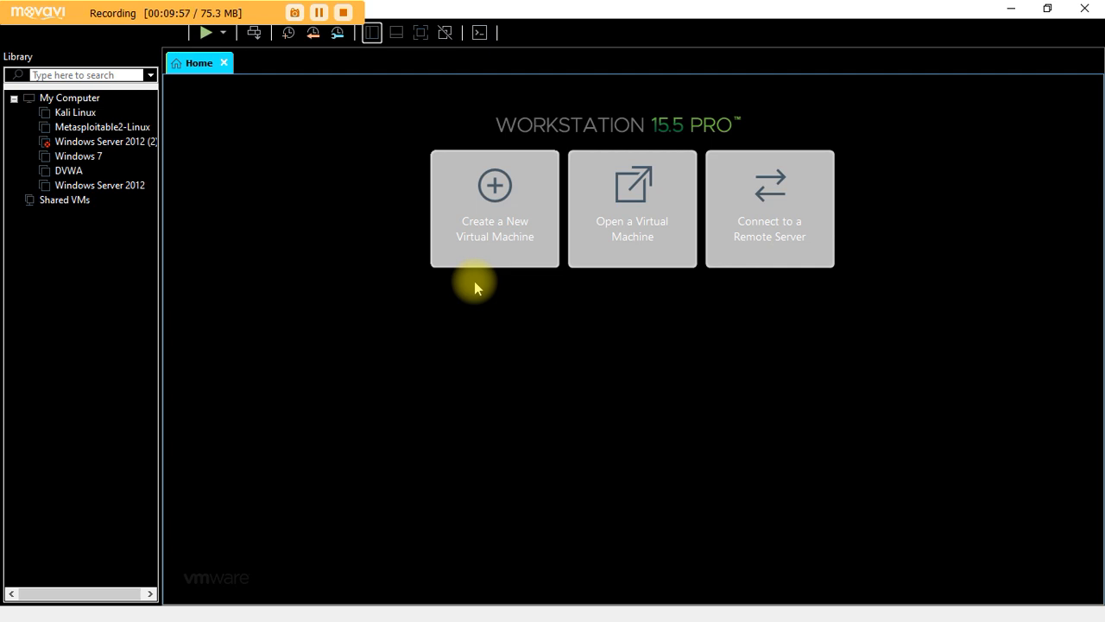
# Start creating a new virtual machine with the Typical (recommended) configuration and proceed to the guest operating system installation source.
pyautogui.click(497, 187)
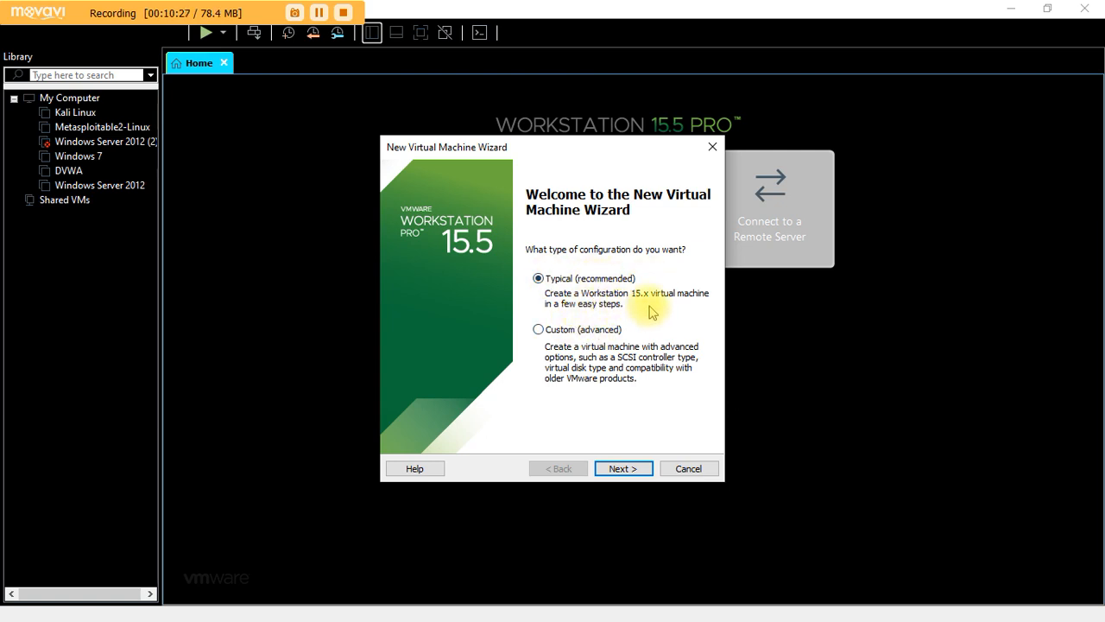
pyautogui.click(538, 331)
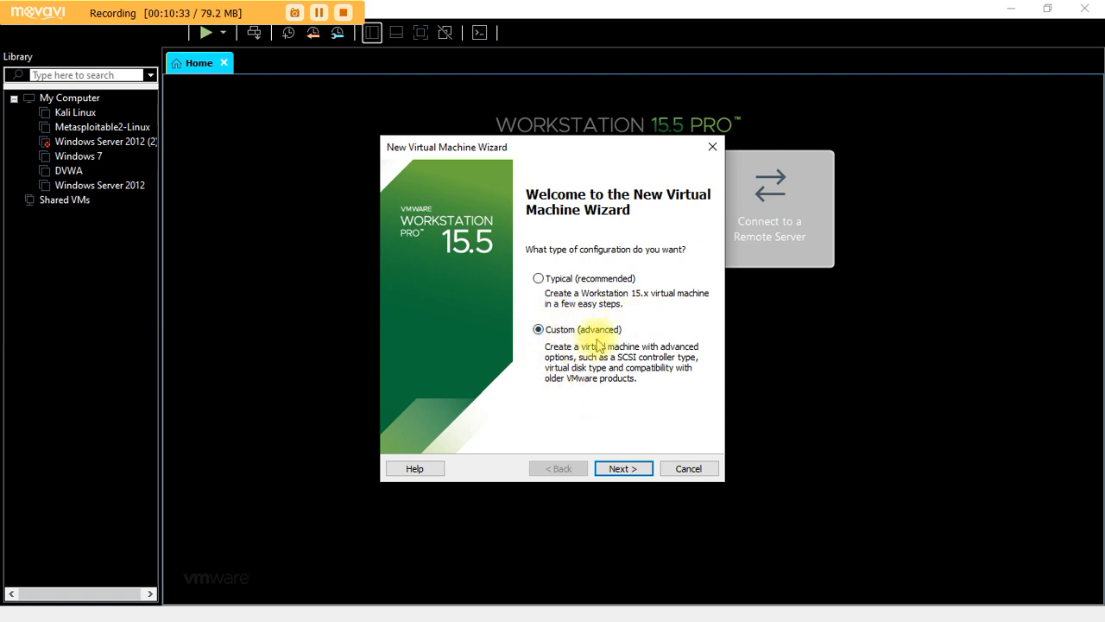
pyautogui.click(541, 279)
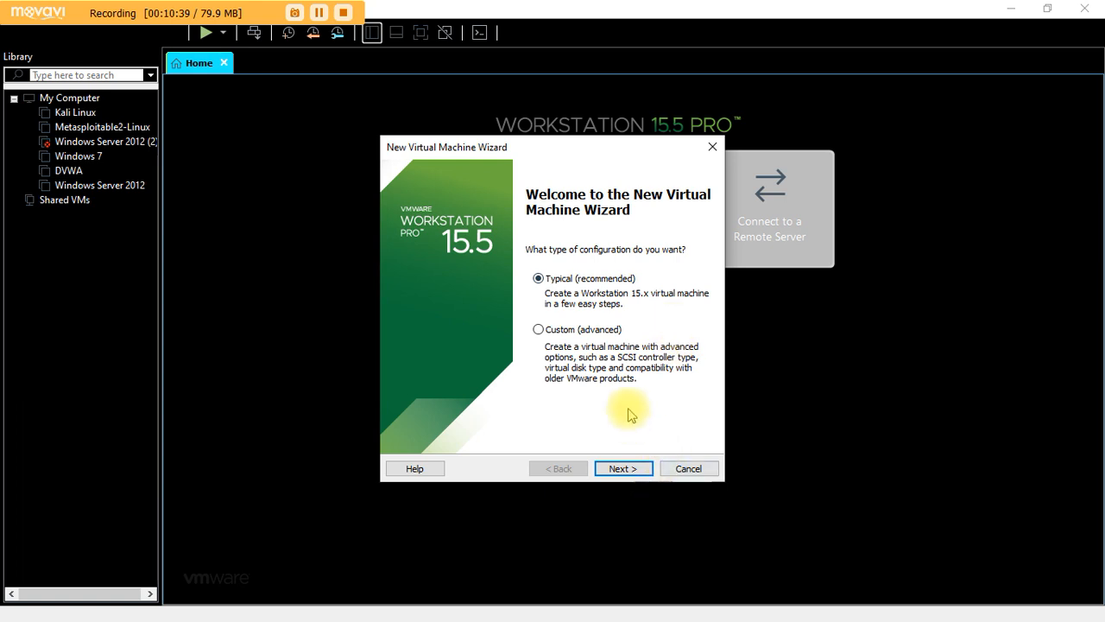
pyautogui.click(621, 466)
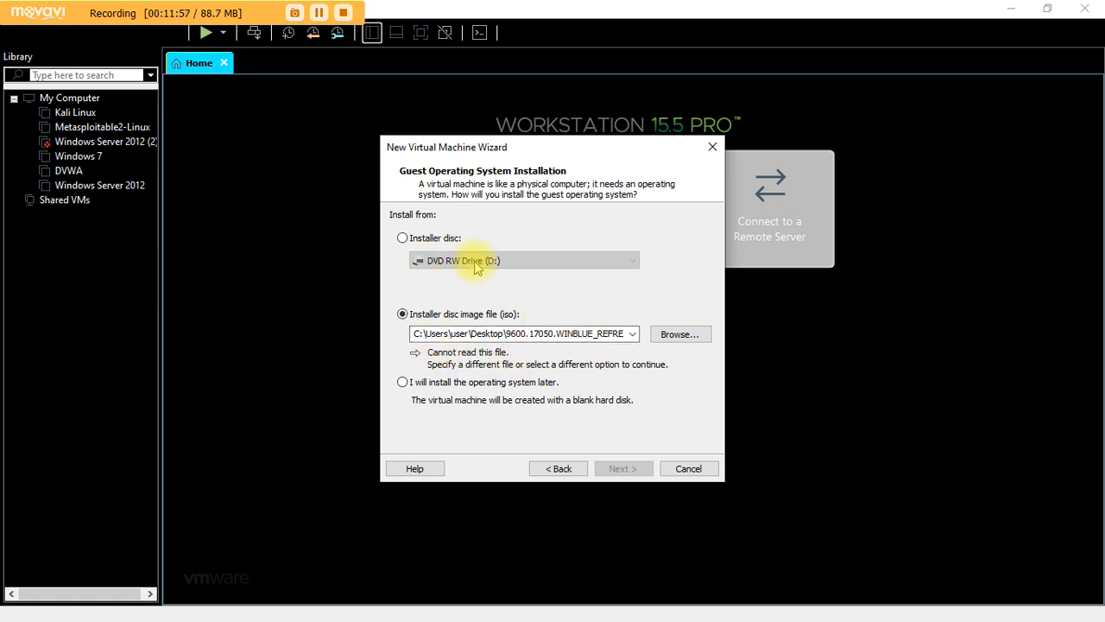
pyautogui.click(400, 238)
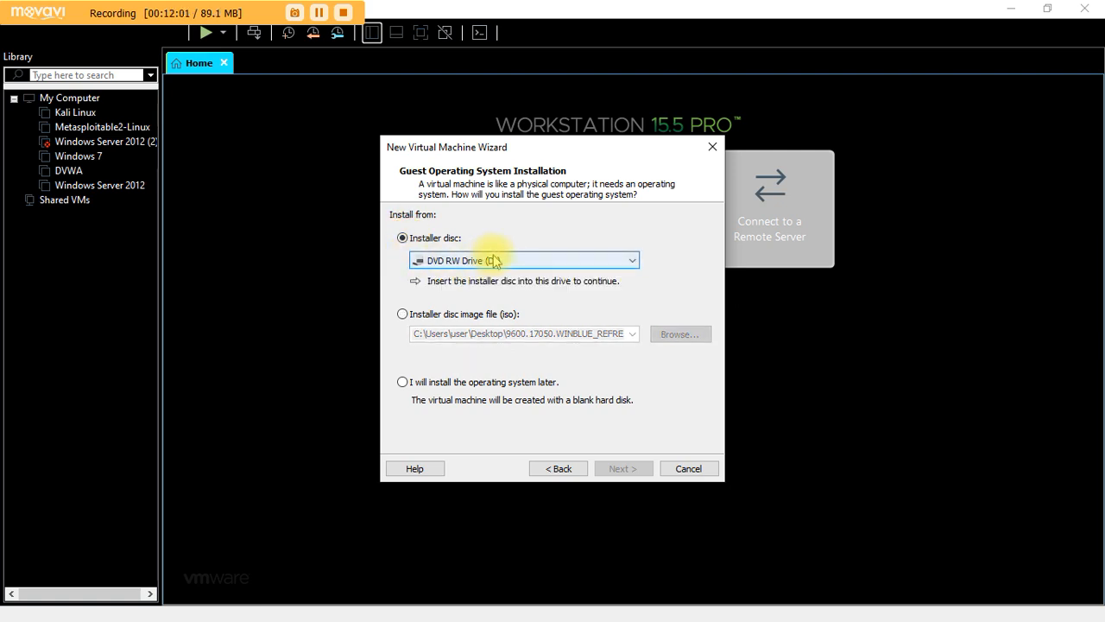
pyautogui.click(403, 315)
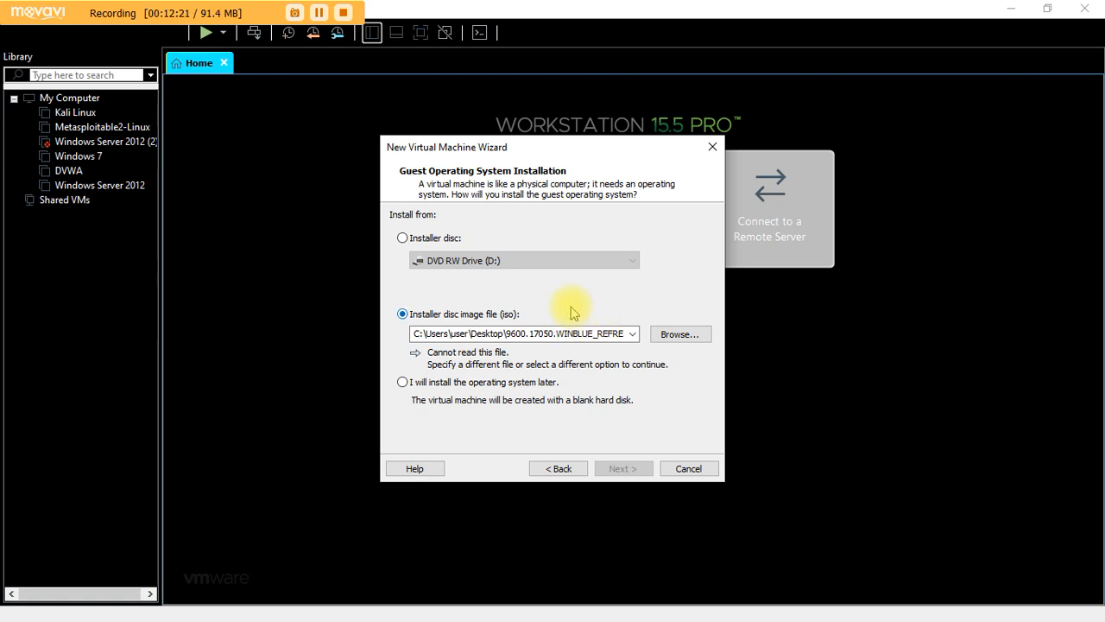
pyautogui.click(410, 243)
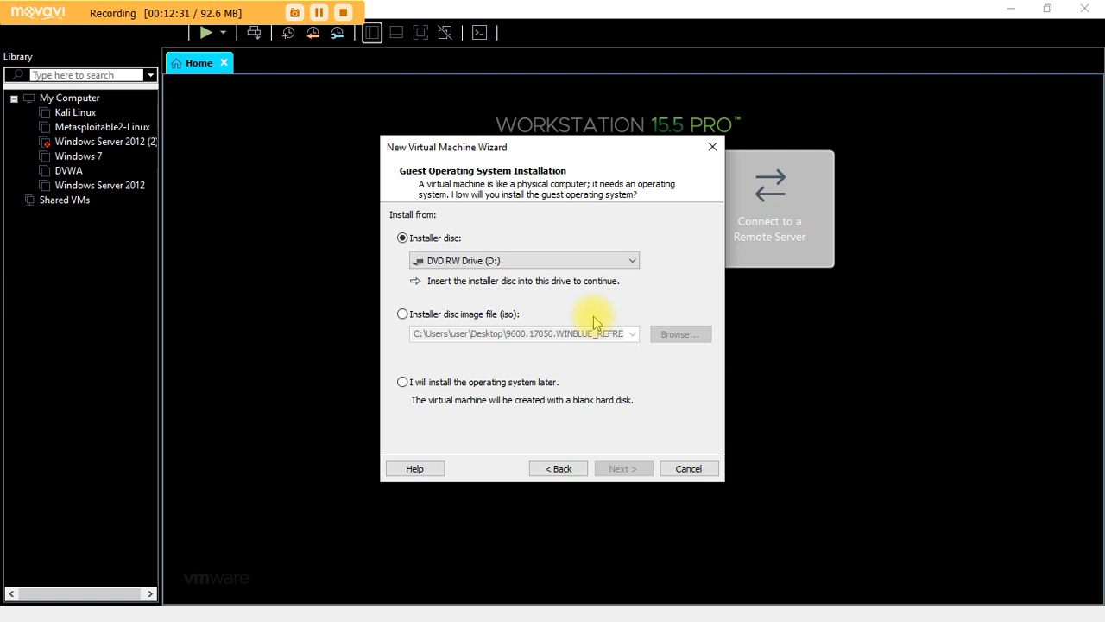
pyautogui.click(404, 316)
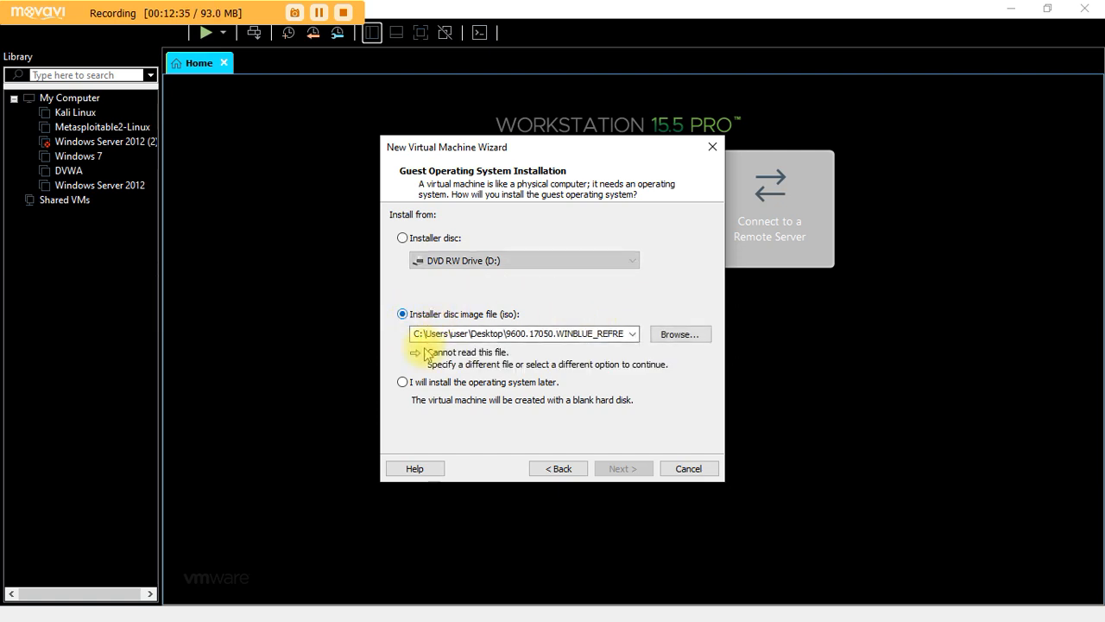
# Browse for the installer ISO image and open the kali linux2 folder on the Desktop.
pyautogui.click(680, 335)
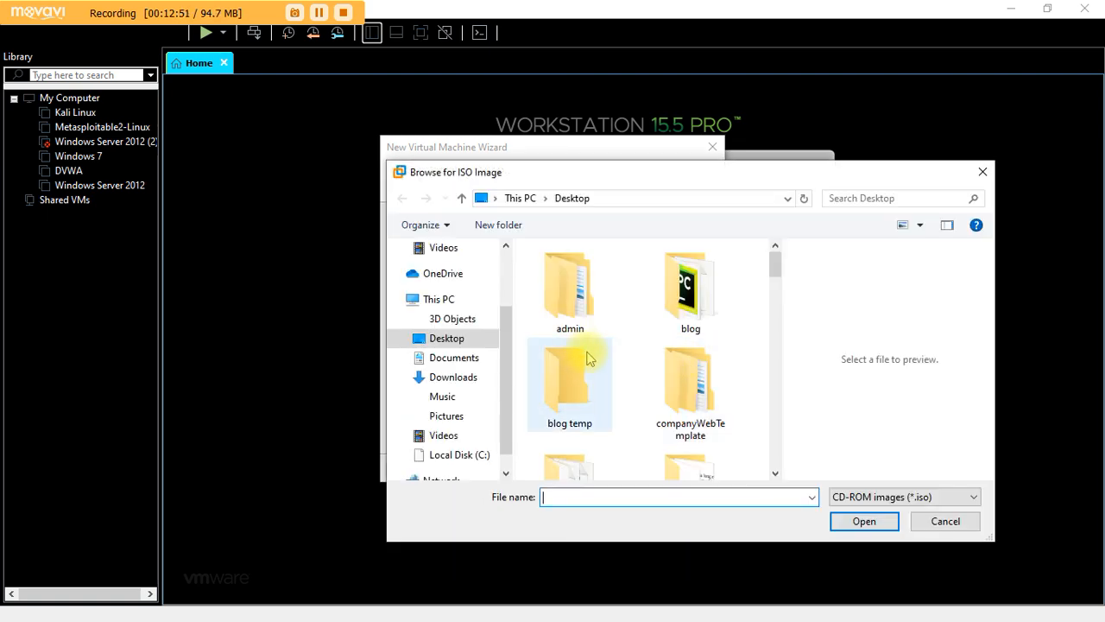
pyautogui.click(448, 341)
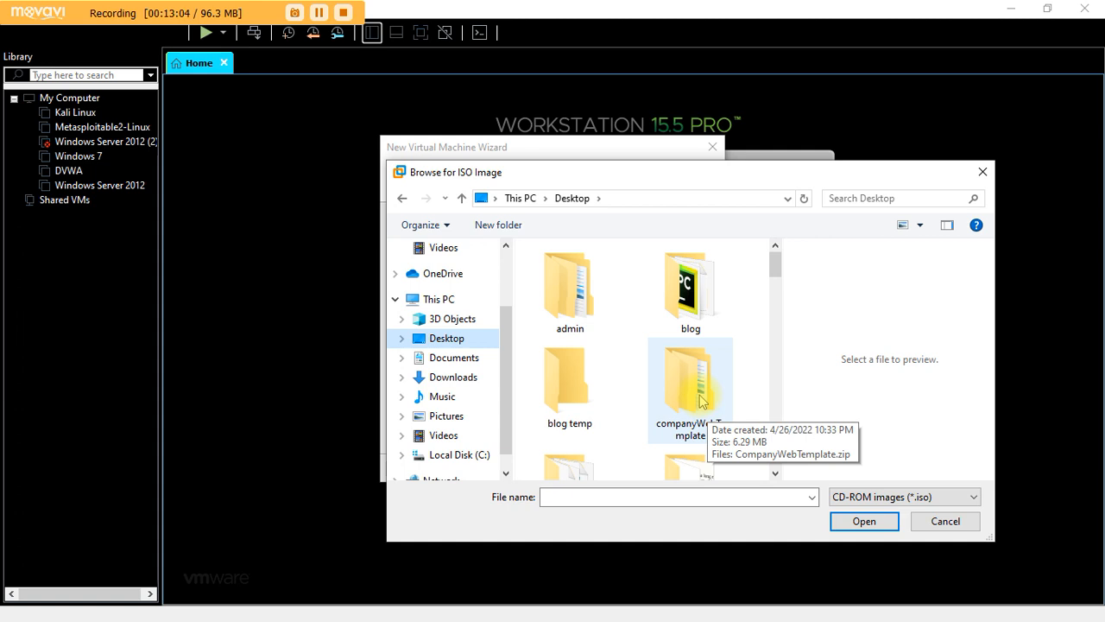
pyautogui.scroll(-1, 639, 346)
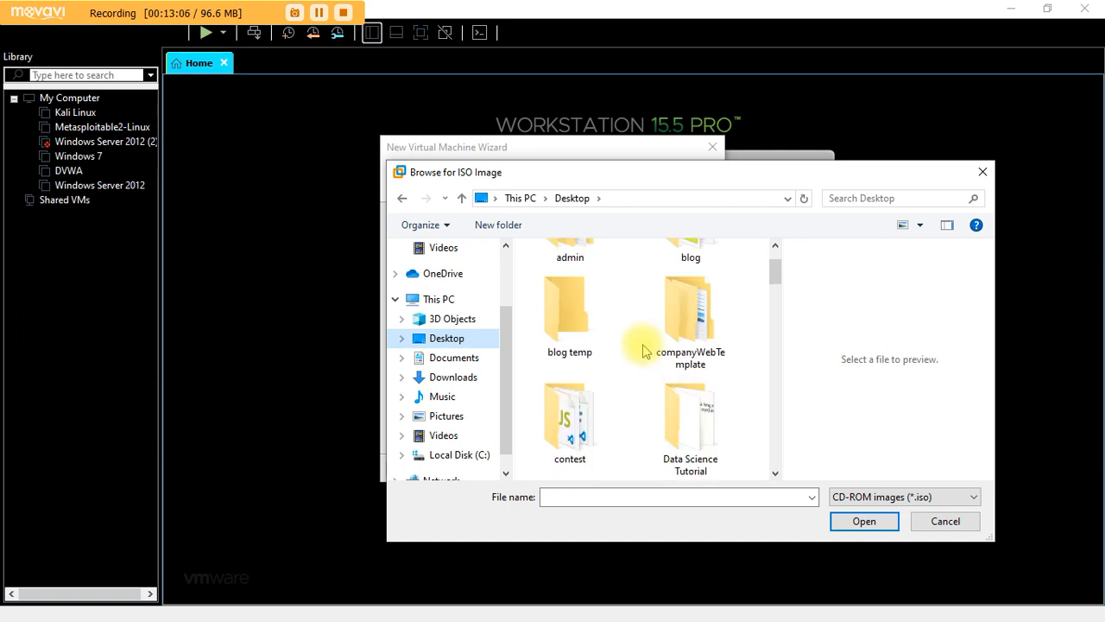
pyautogui.click(691, 330)
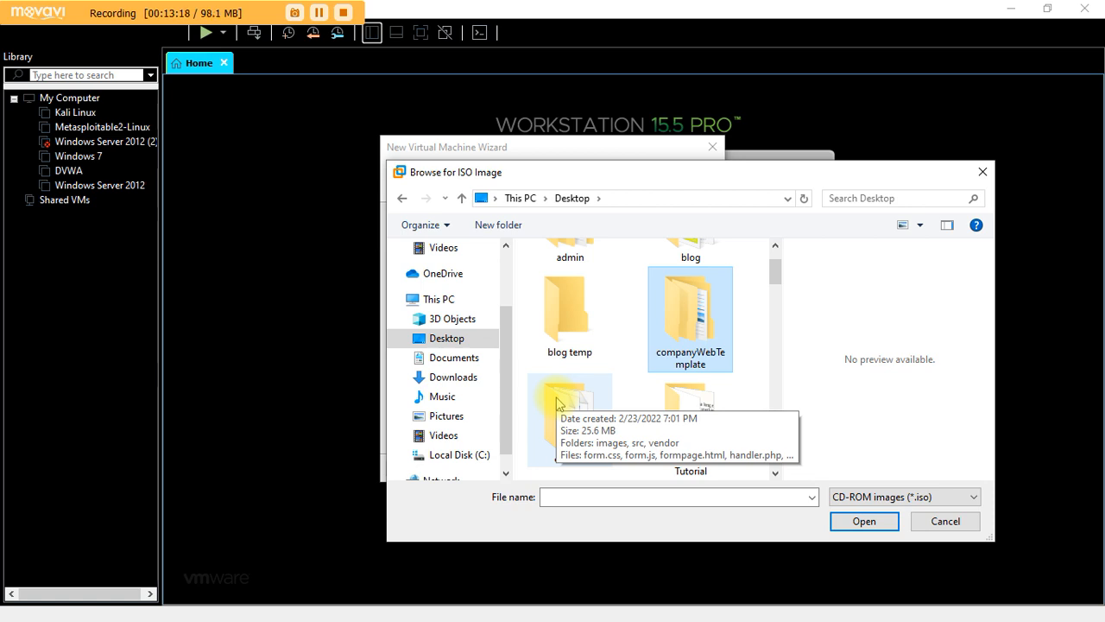
pyautogui.press('k')
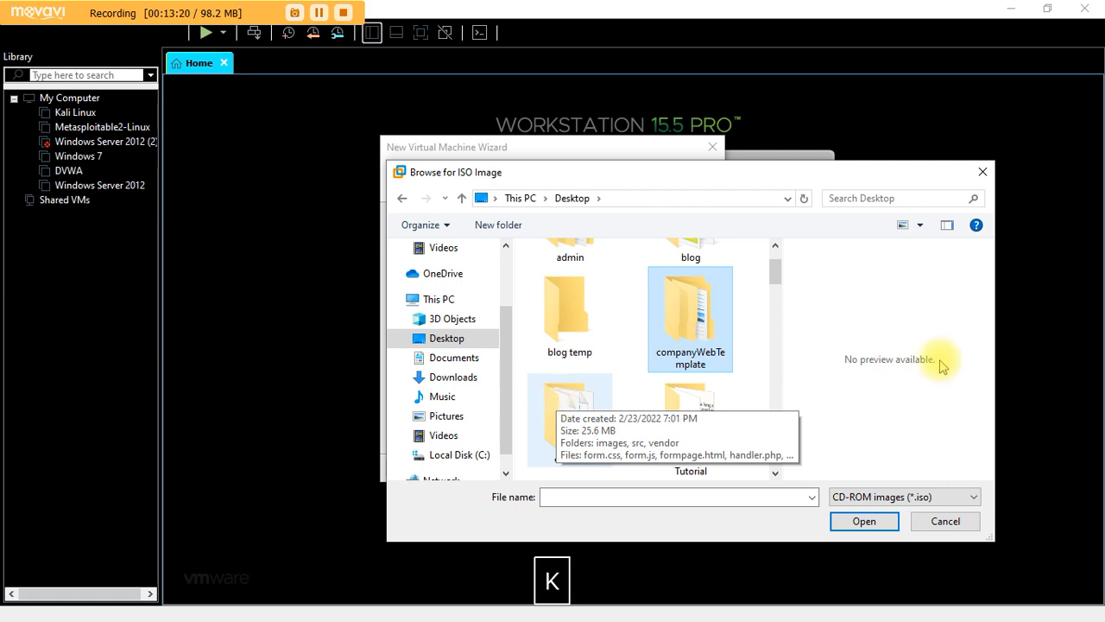
pyautogui.press('k')
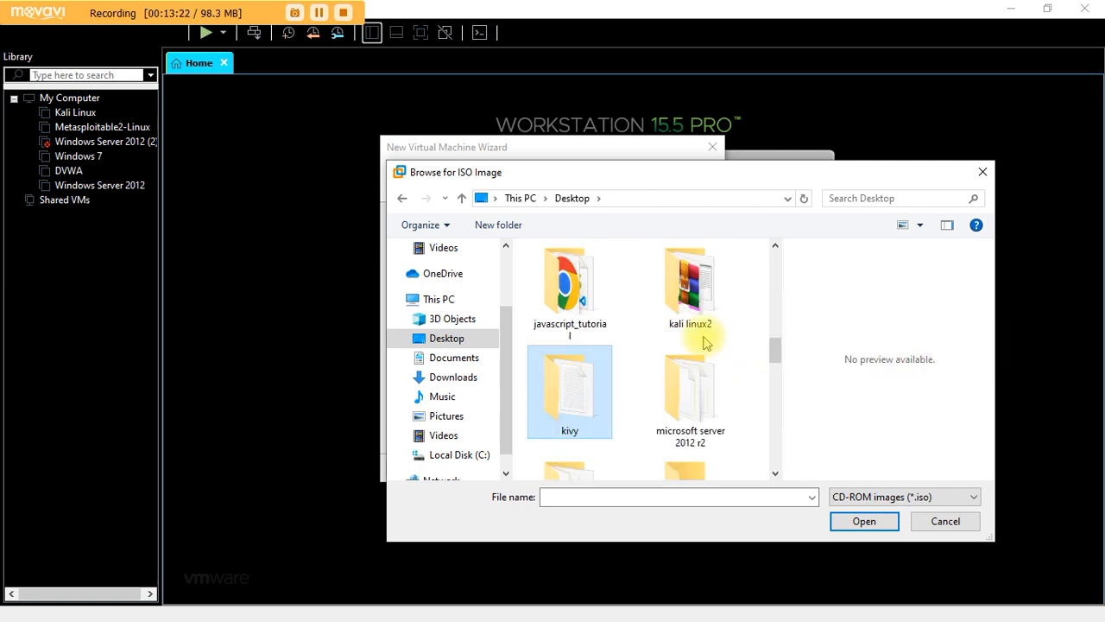
pyautogui.click(698, 272)
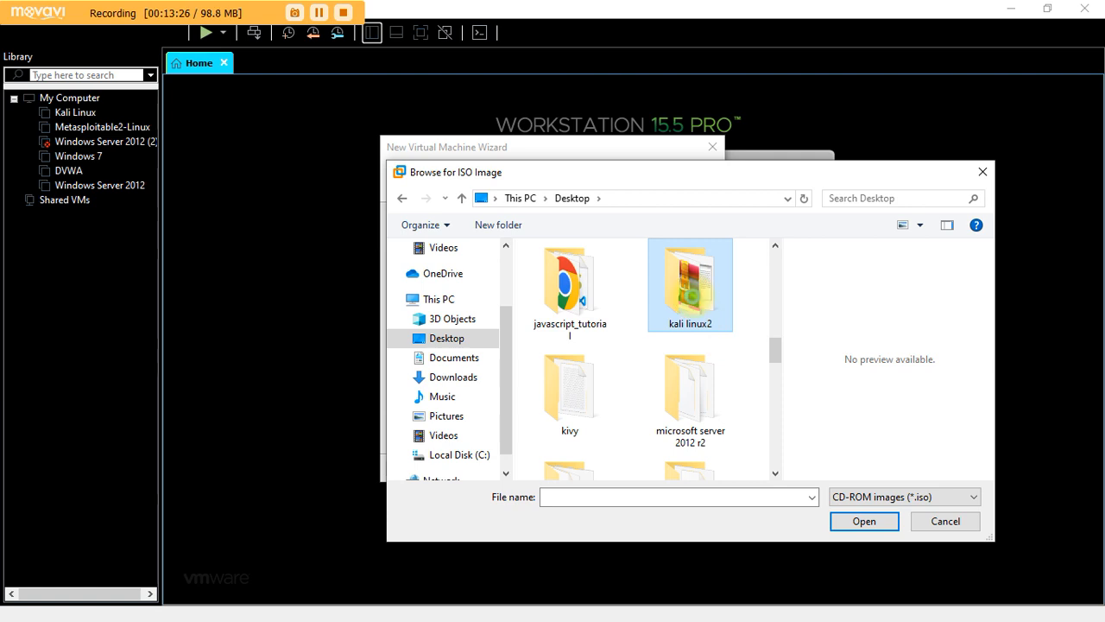
pyautogui.doubleClick(694, 300)
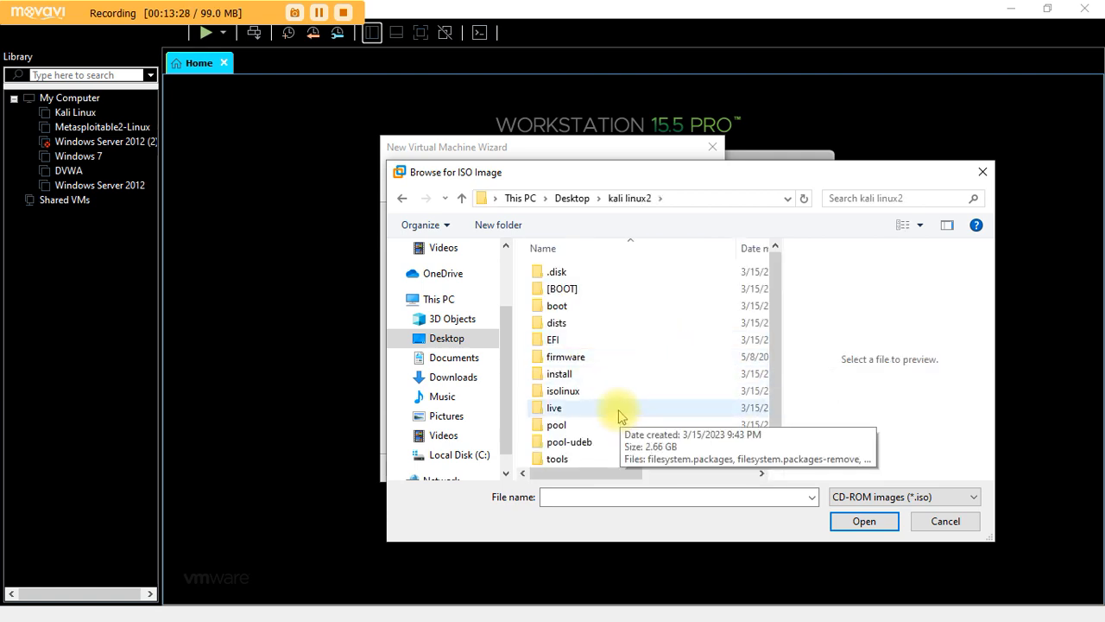
# Choose kali-linux-2020.2-live-amd64.iso as the installer disc image and proceed to the guest operating system selection.
pyautogui.scroll(-1, 605, 375)
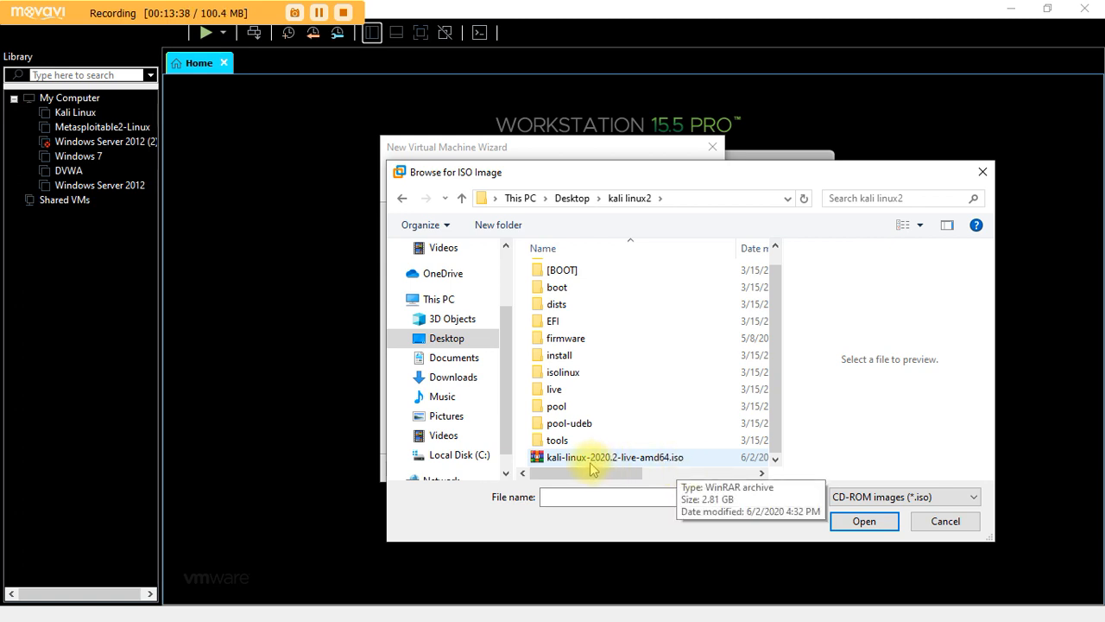
pyautogui.click(629, 460)
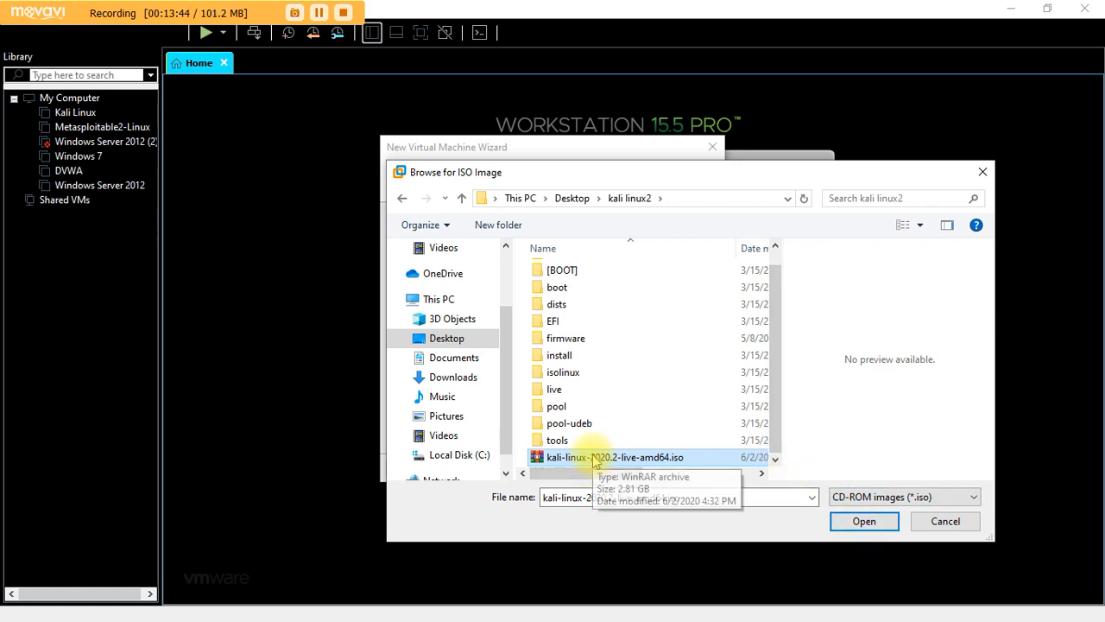
pyautogui.click(864, 522)
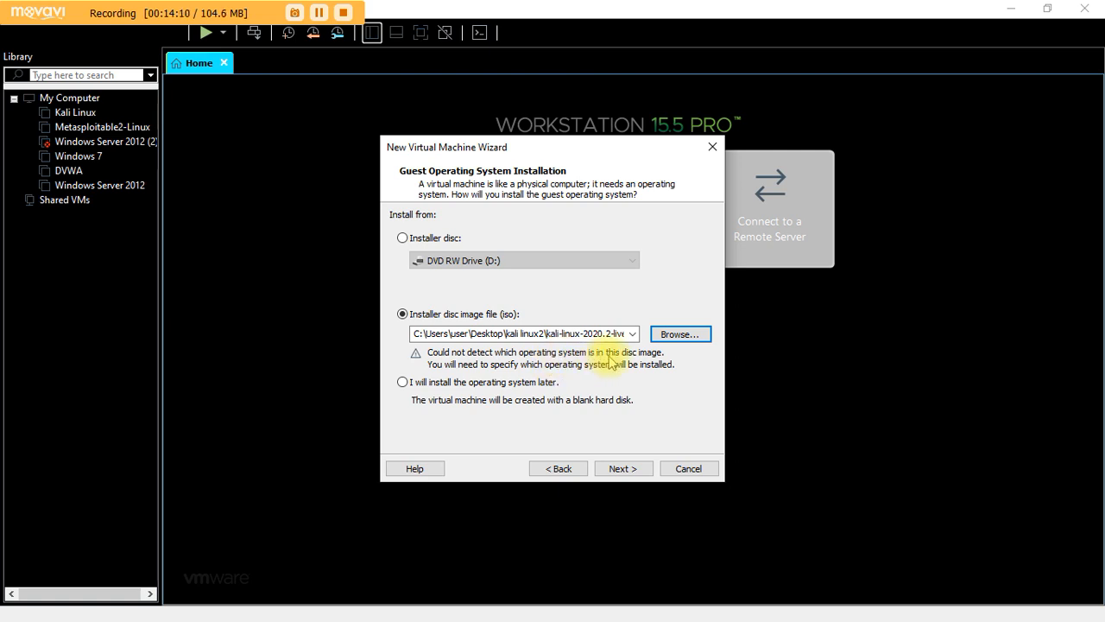
pyautogui.click(624, 471)
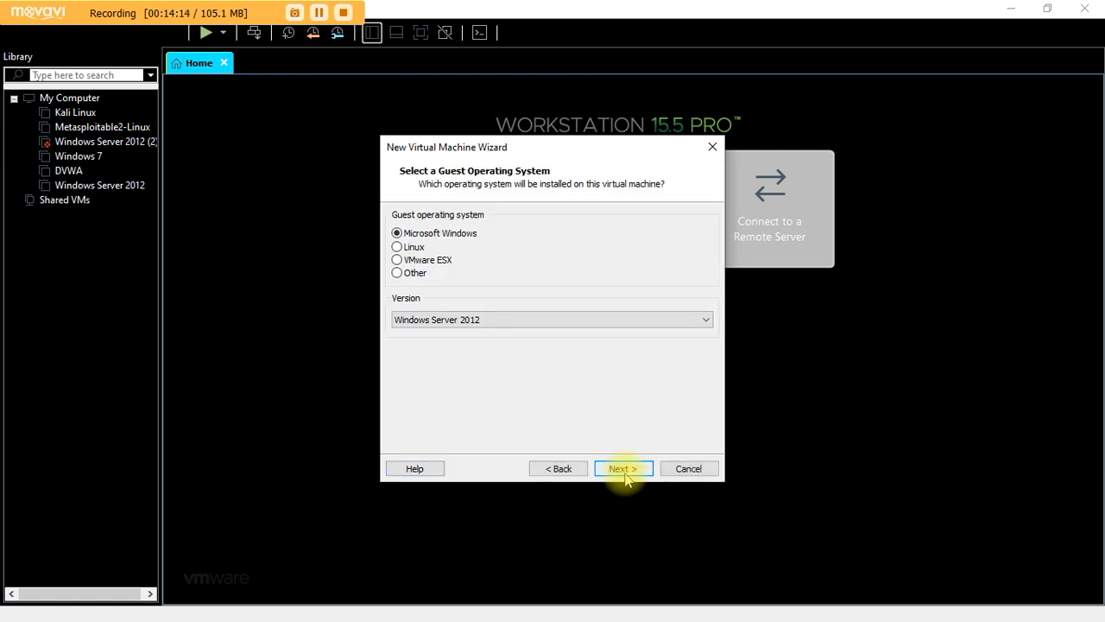
# Set the guest operating system to Linux with version Ubuntu, and proceed to naming the virtual machine.
pyautogui.click(398, 247)
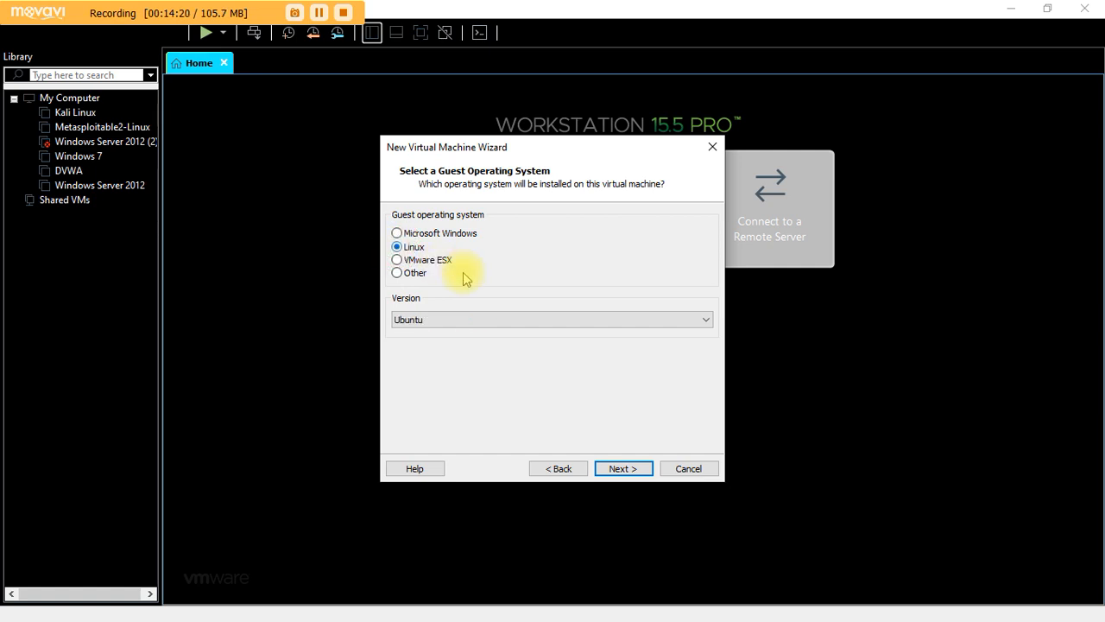
pyautogui.click(433, 318)
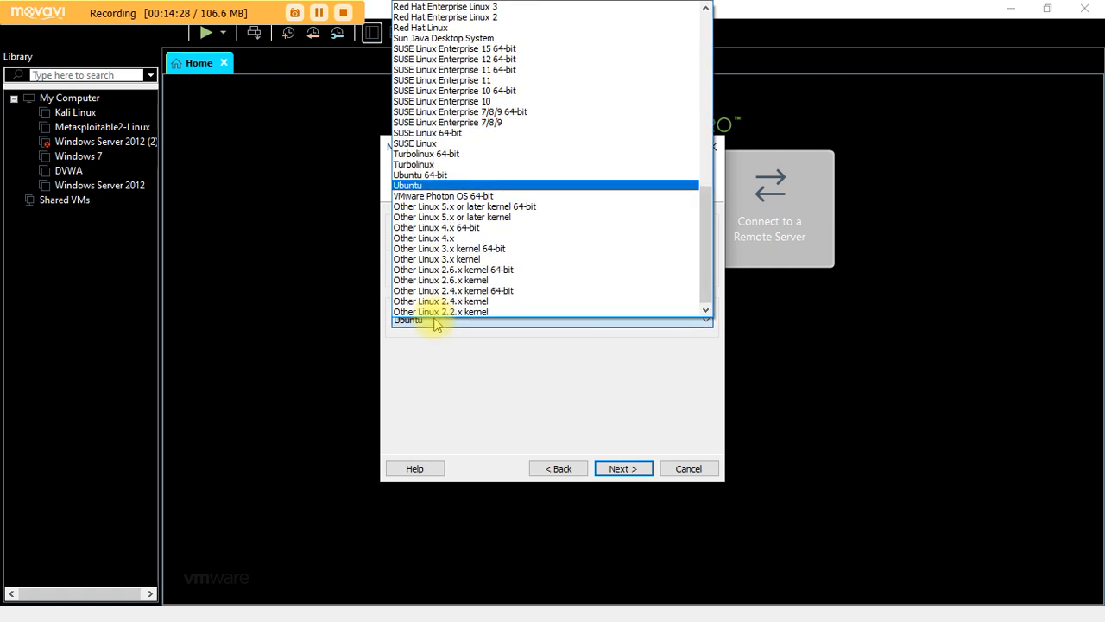
pyautogui.click(434, 322)
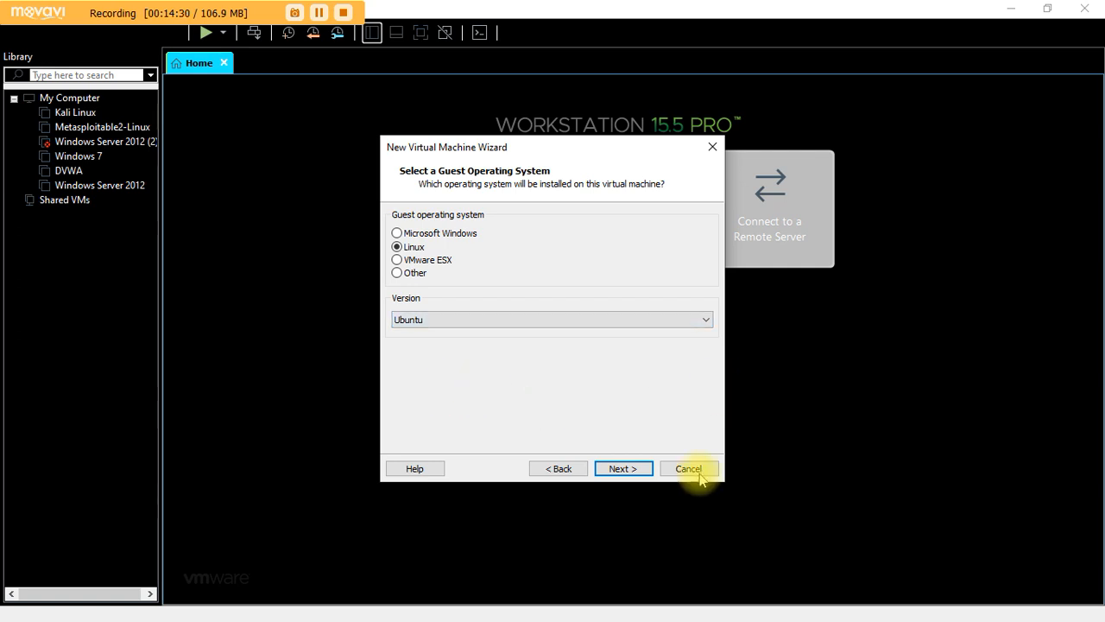
pyautogui.click(616, 469)
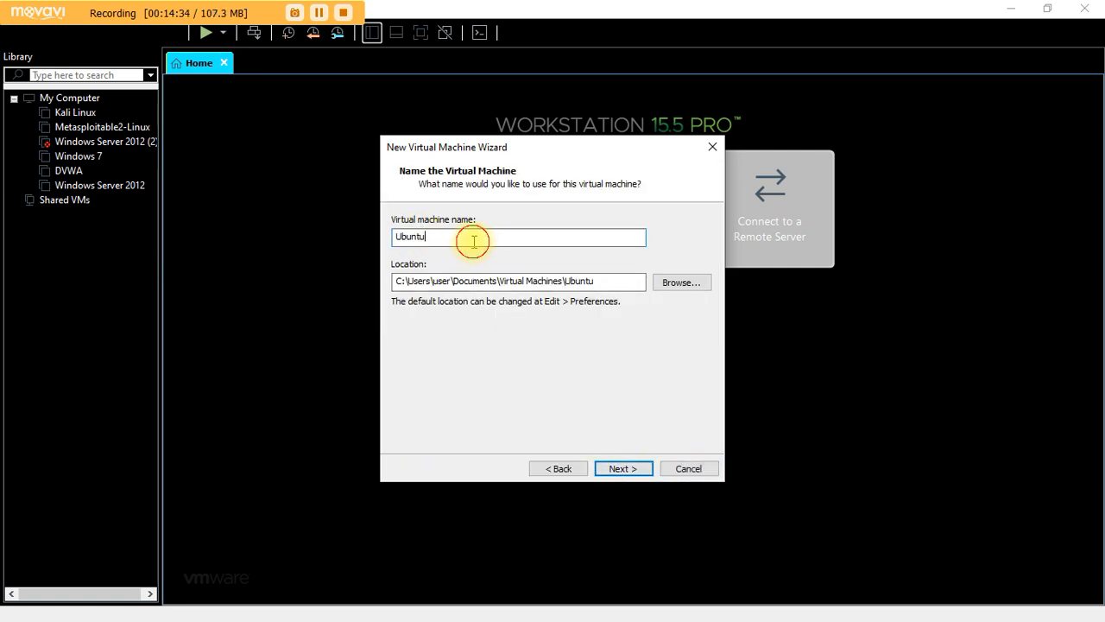
# Name the virtual machine Kali and proceed to the disk capacity settings.
pyautogui.moveTo(474, 241); pyautogui.dragTo(359, 240)
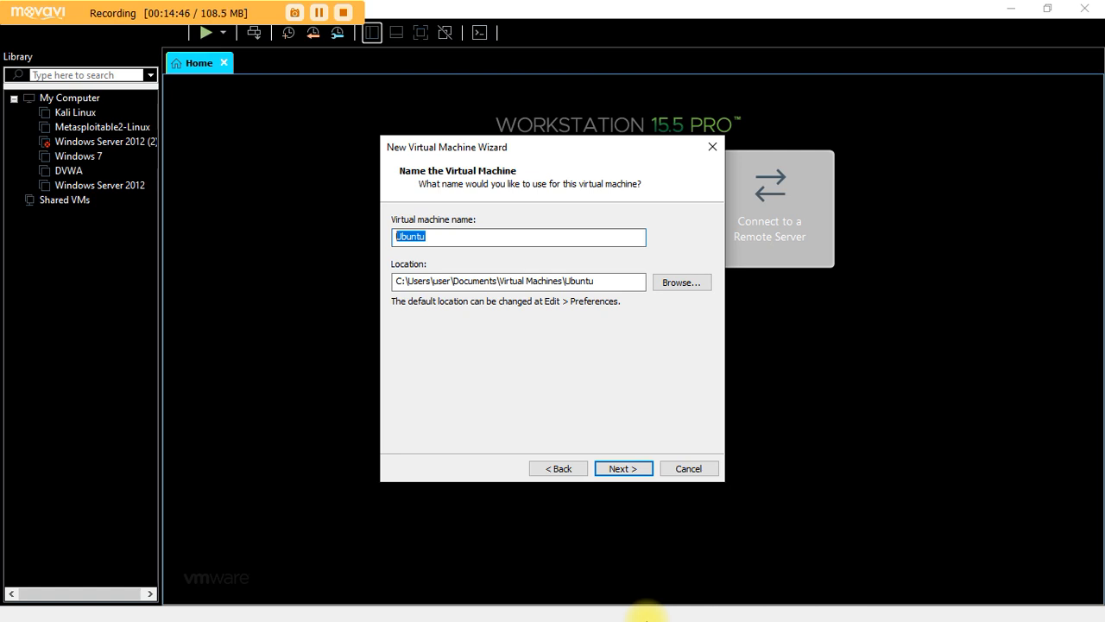
pyautogui.hotkey('shift', 'k')
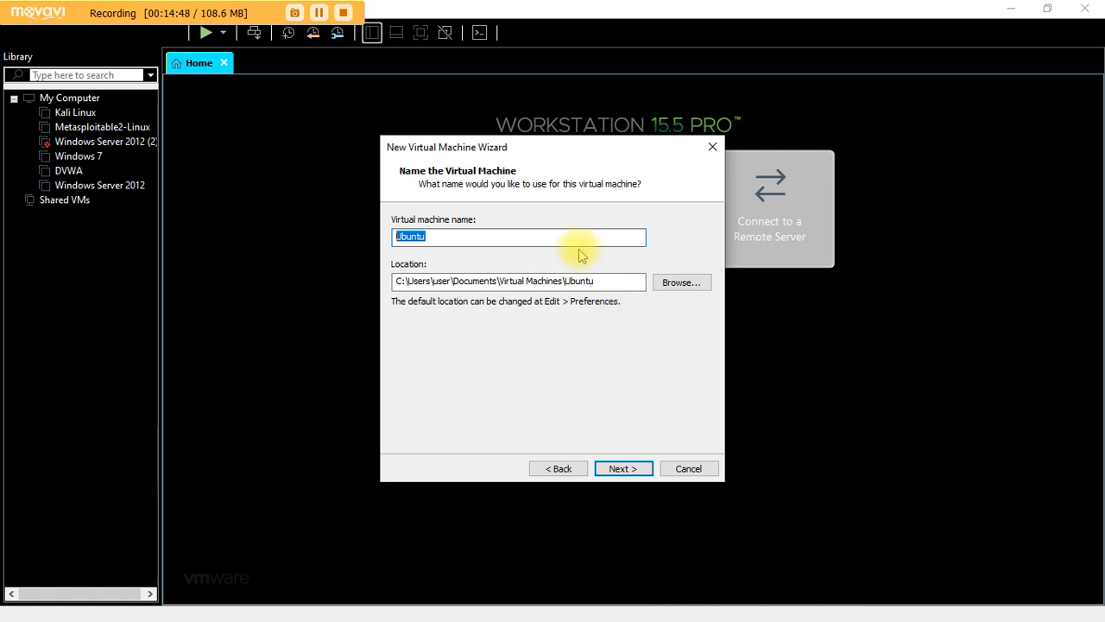
pyautogui.write('K')
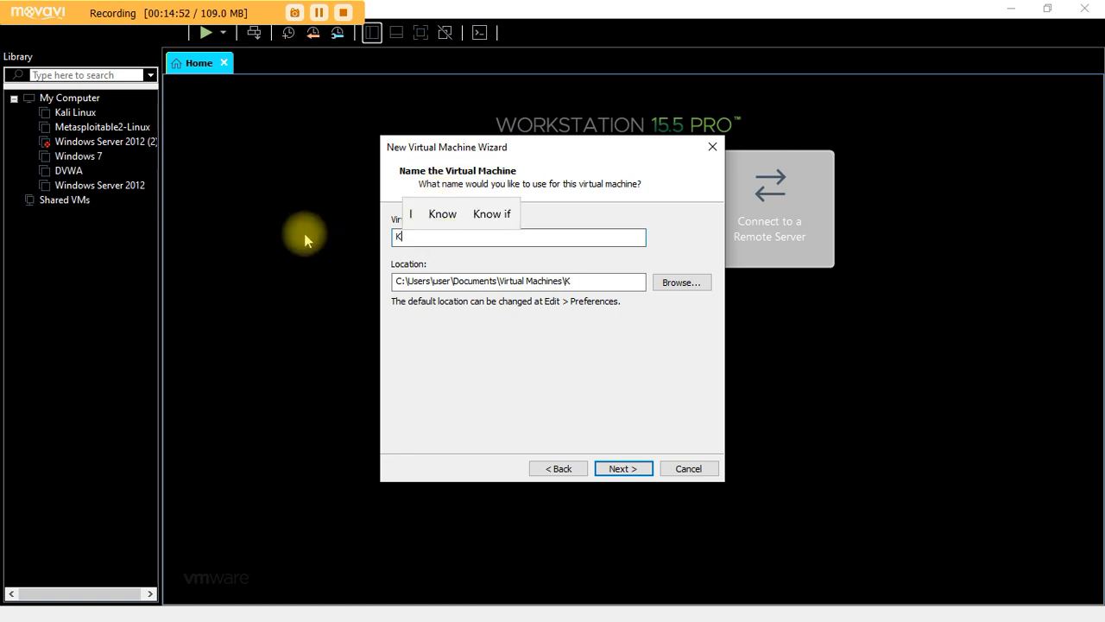
pyautogui.write('ali')
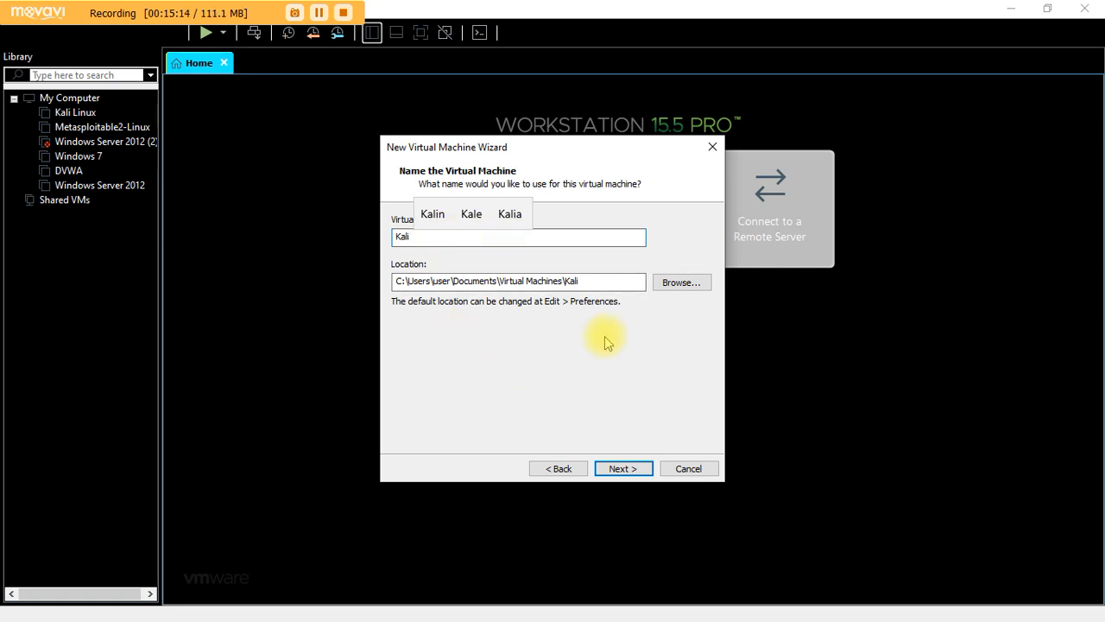
pyautogui.click(622, 469)
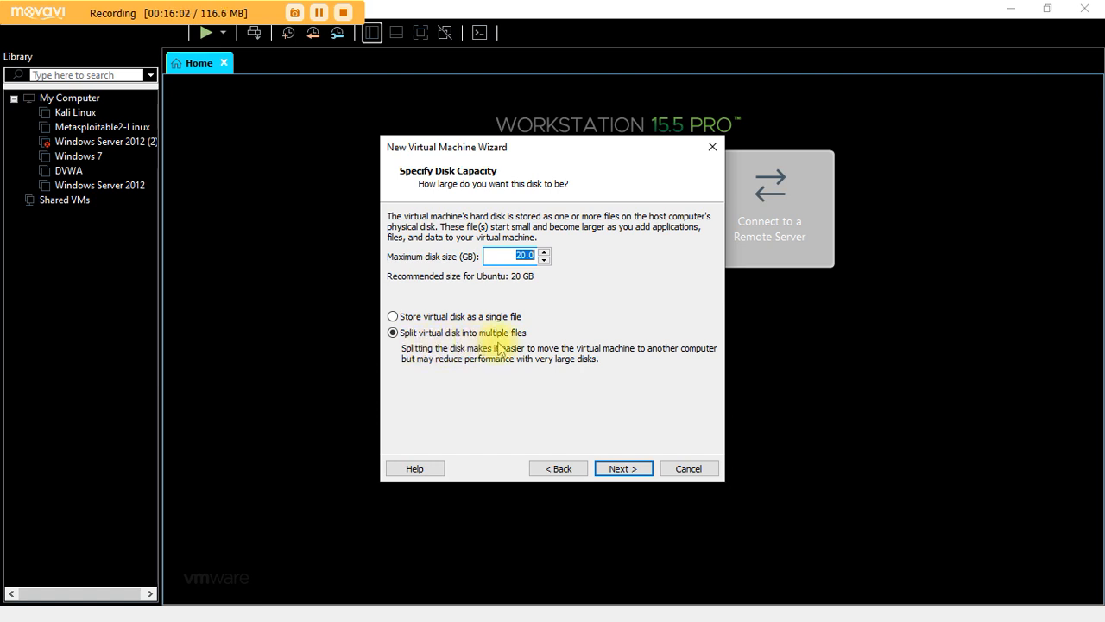
# Store the 20 GB virtual disk as a single file and proceed to the summary of settings.
pyautogui.click(518, 334)
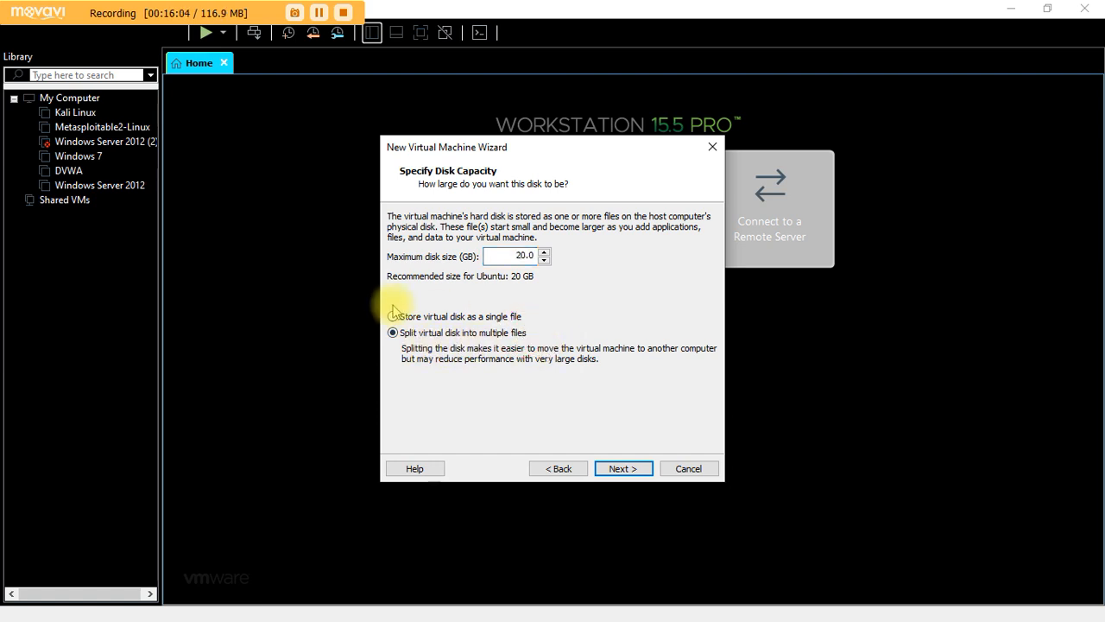
pyautogui.click(393, 316)
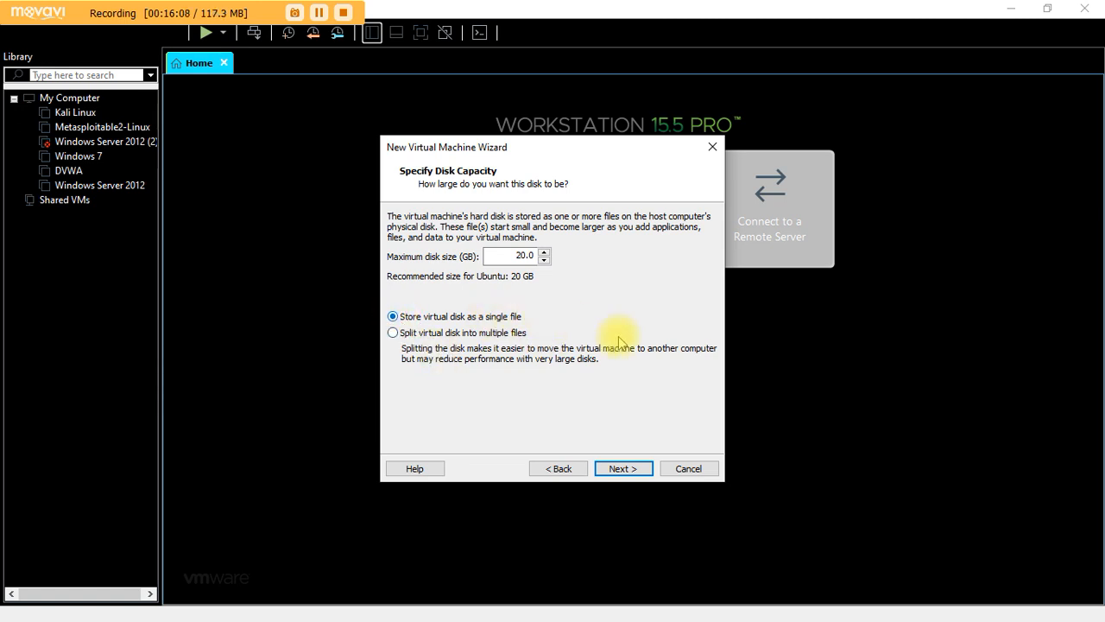
pyautogui.click(618, 472)
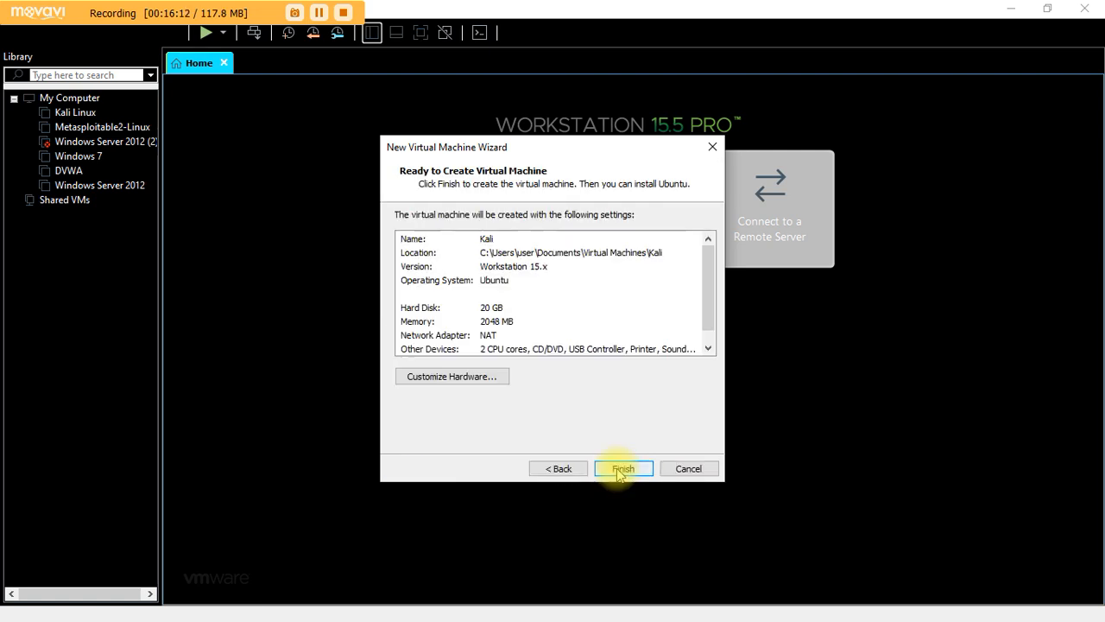
# Finish creating the Kali virtual machine and power it on, directing input to its boot menu.
pyautogui.click(624, 471)
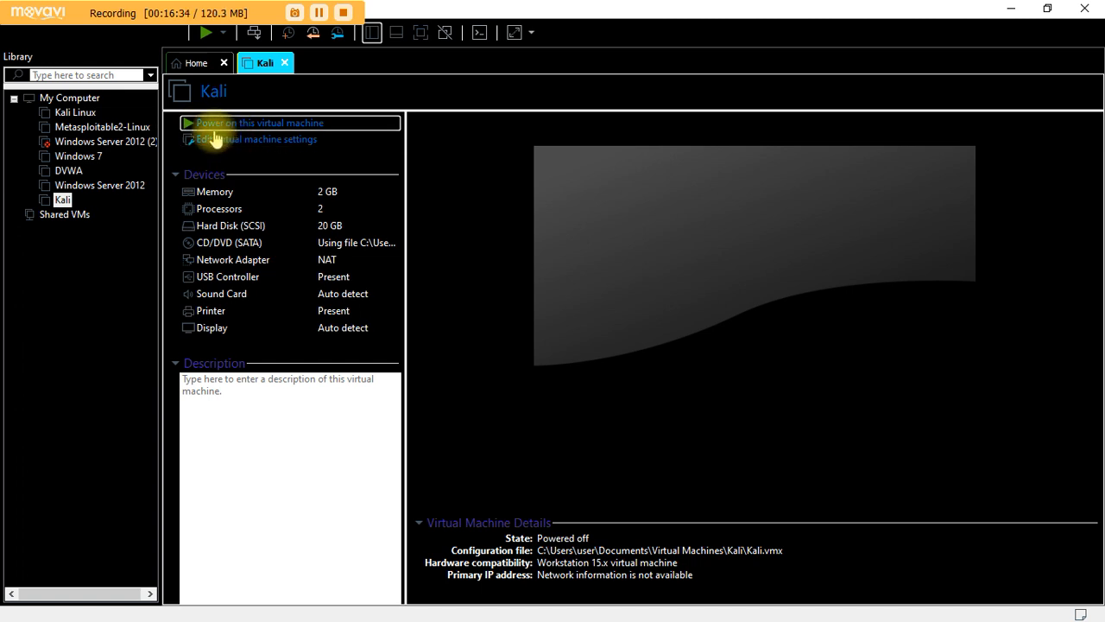
pyautogui.click(283, 128)
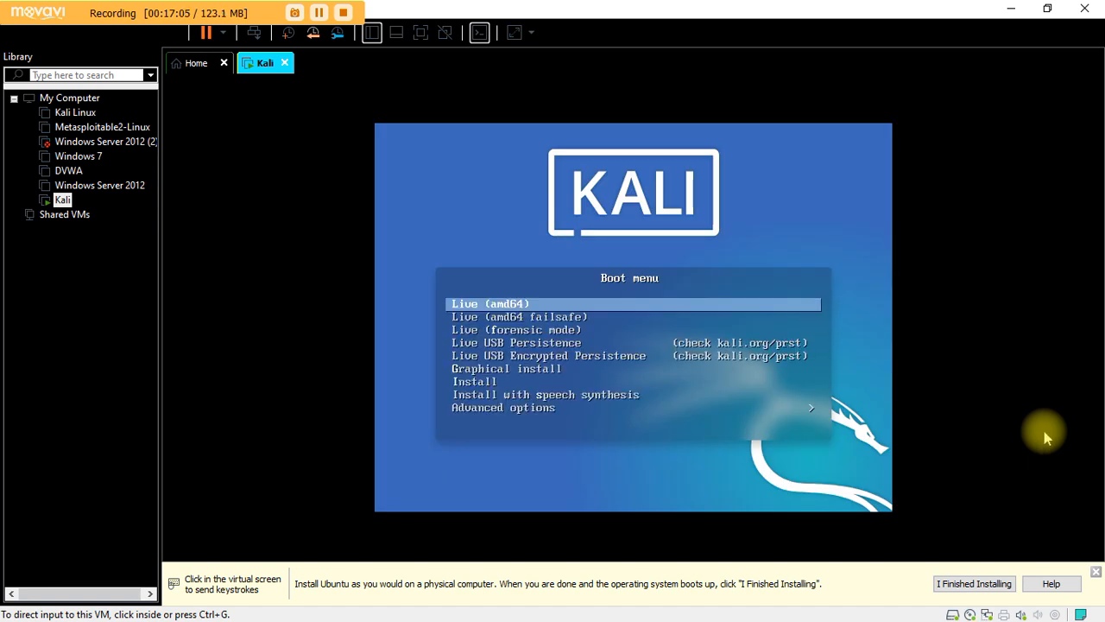
pyautogui.click(835, 231)
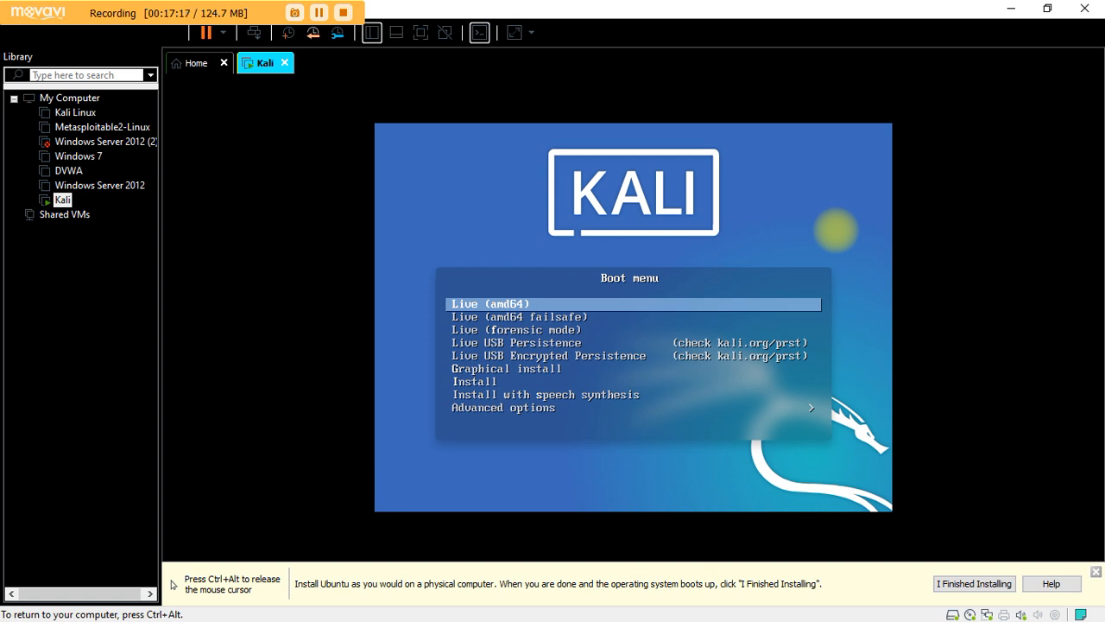
# Look through the live entries at the start of the Kali boot menu.
pyautogui.press('Down')
pyautogui.press('Down')
pyautogui.press('Down')
pyautogui.press('Up')
pyautogui.press('Up')
pyautogui.press('Up')
pyautogui.press('Down')
pyautogui.press('Down')
pyautogui.press('Down')
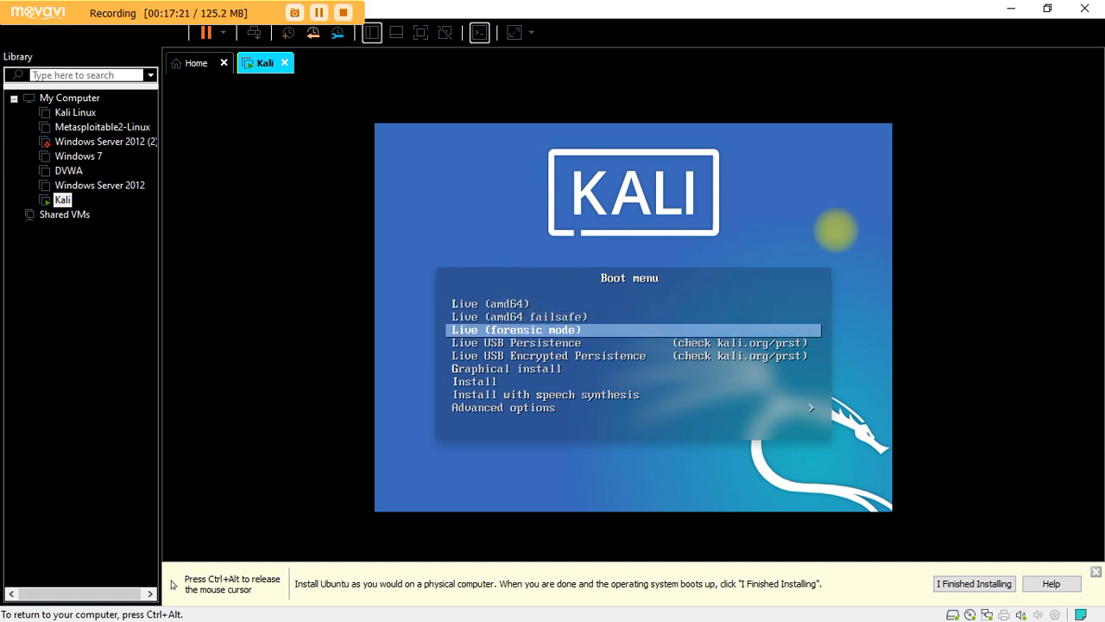
pyautogui.press('Up')
pyautogui.press('Up')
pyautogui.press('Up')
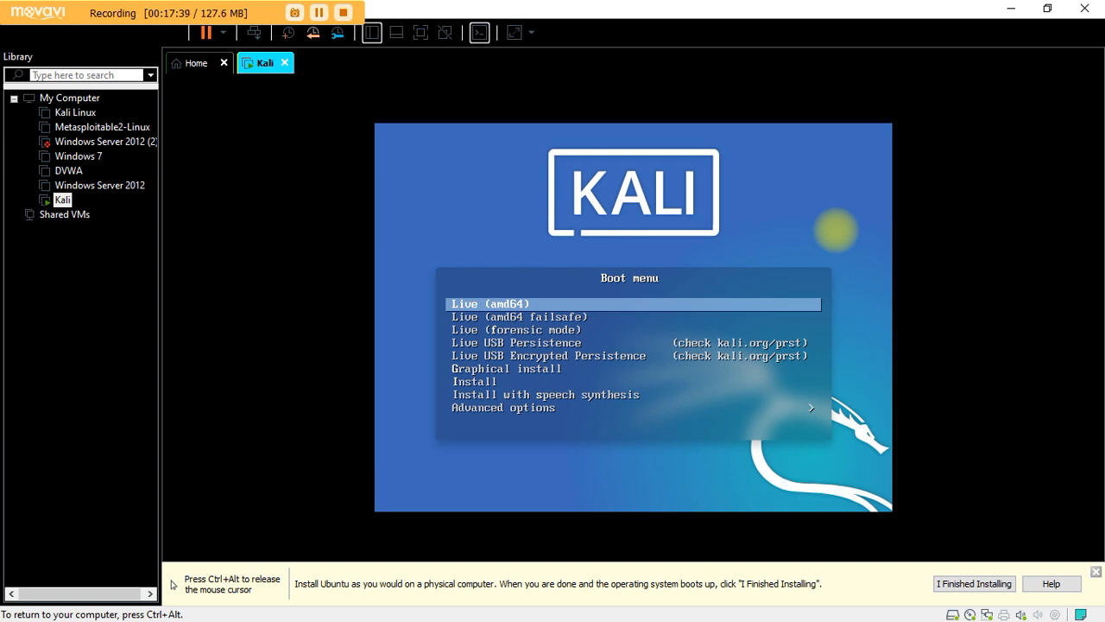
pyautogui.hotkey('ctrl', 'alt')
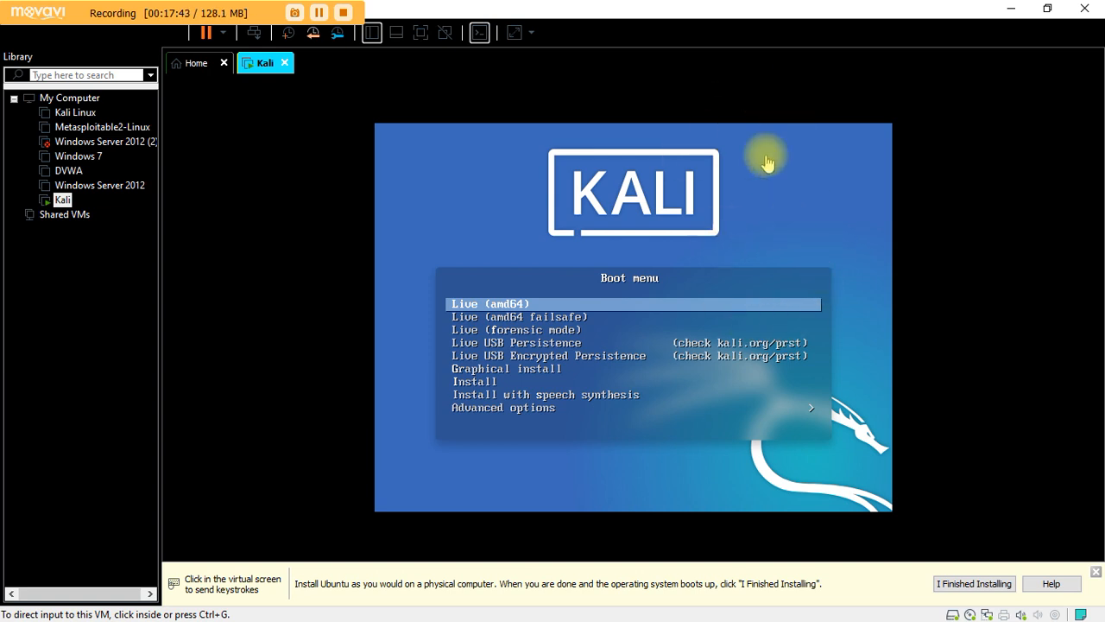
pyautogui.click(795, 191)
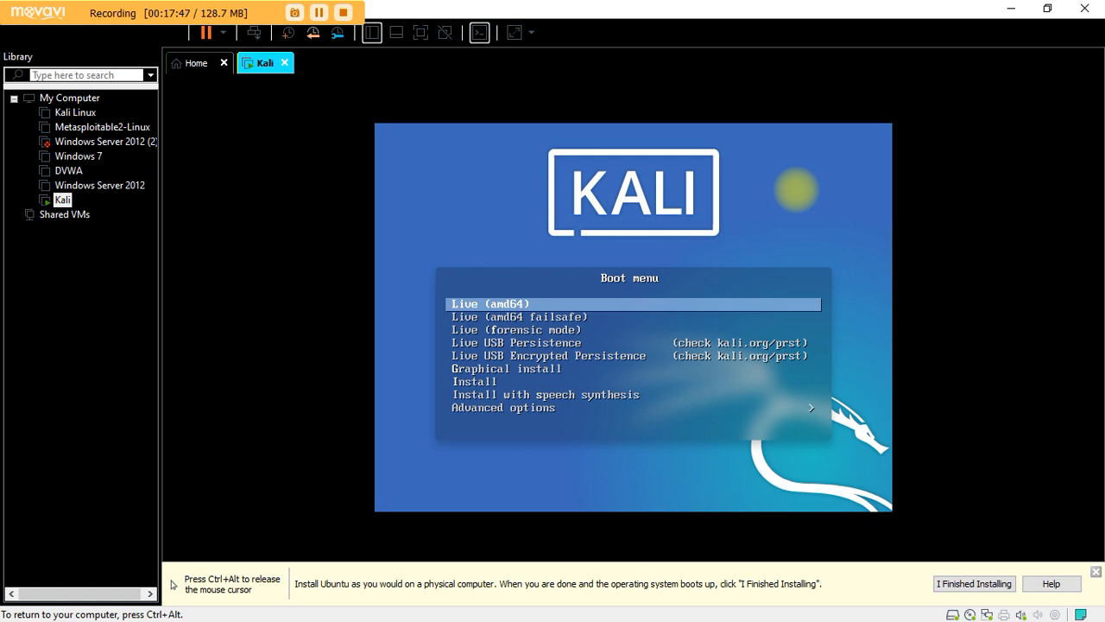
pyautogui.hotkey('ctrl', 'alt')
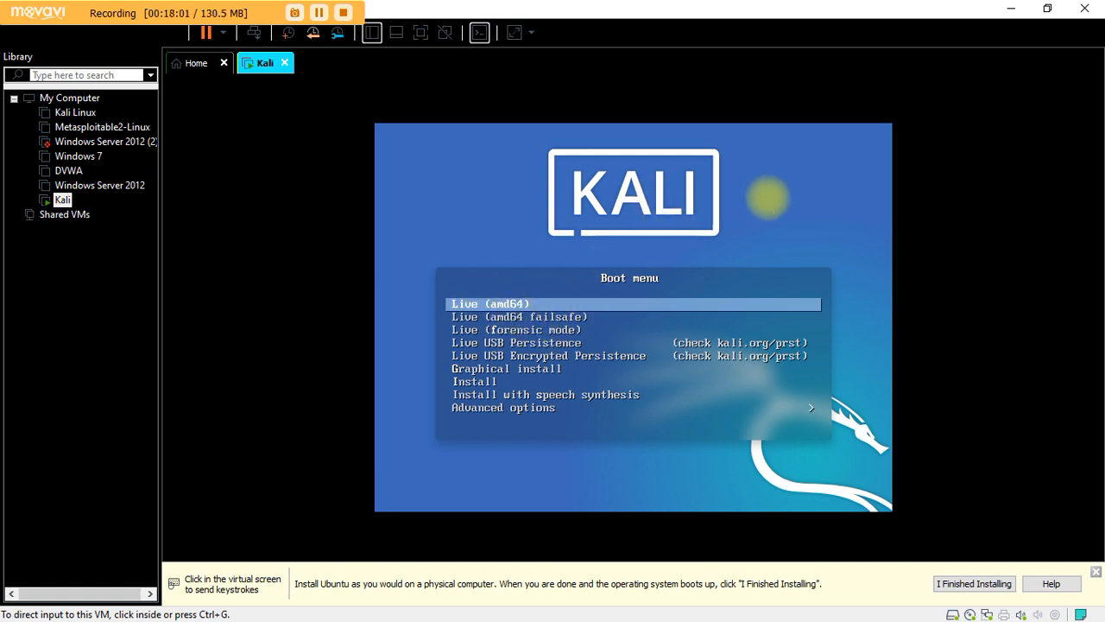
pyautogui.click(768, 198)
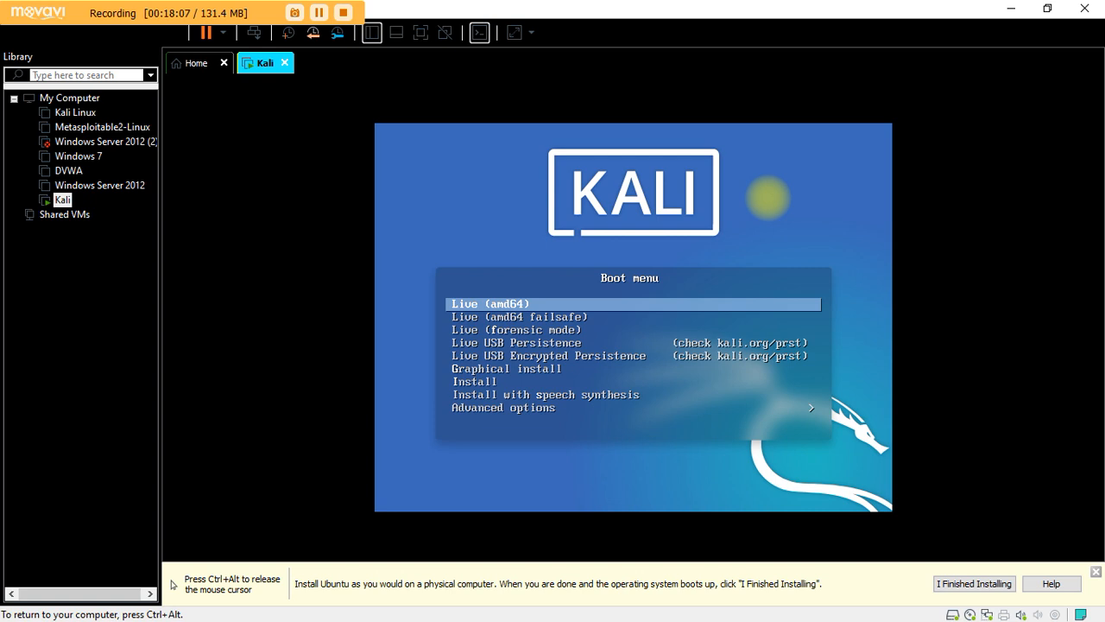
# Examine the boot menu's live, persistence and install options, from Live (amd64) down to Install.
pyautogui.press('Down')
pyautogui.press('Down')
pyautogui.press('Down')
pyautogui.press('Down')
pyautogui.press('Down')
pyautogui.press('Down')
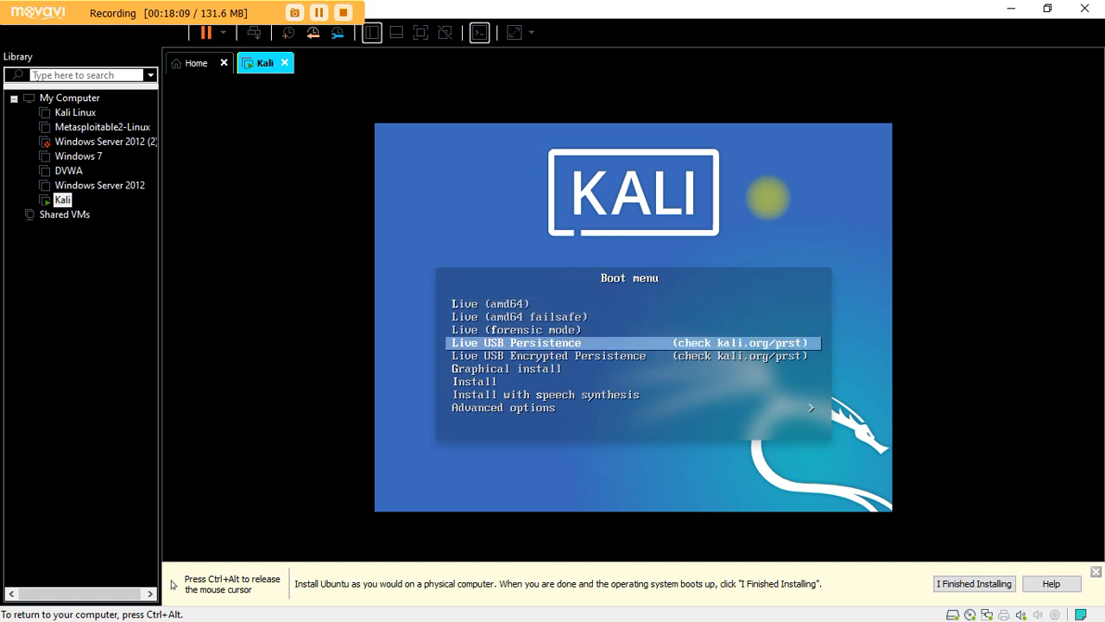
pyautogui.press('Up')
pyautogui.press('Up')
pyautogui.press('Up')
pyautogui.press('Up')
pyautogui.press('Up')
pyautogui.press('Up')
pyautogui.press('Down')
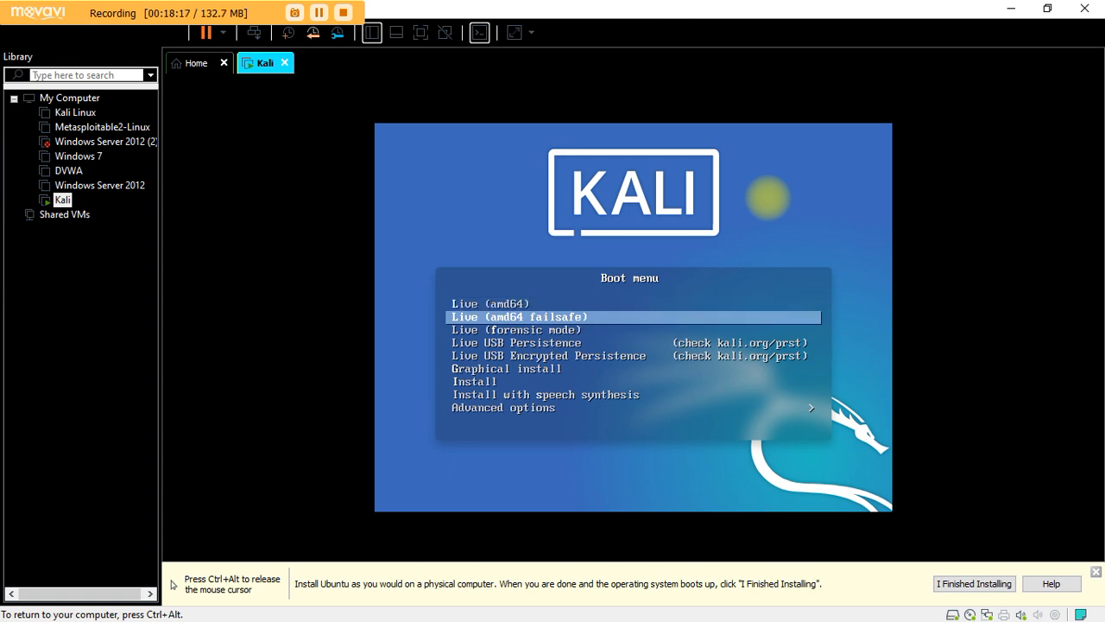
pyautogui.press('Up')
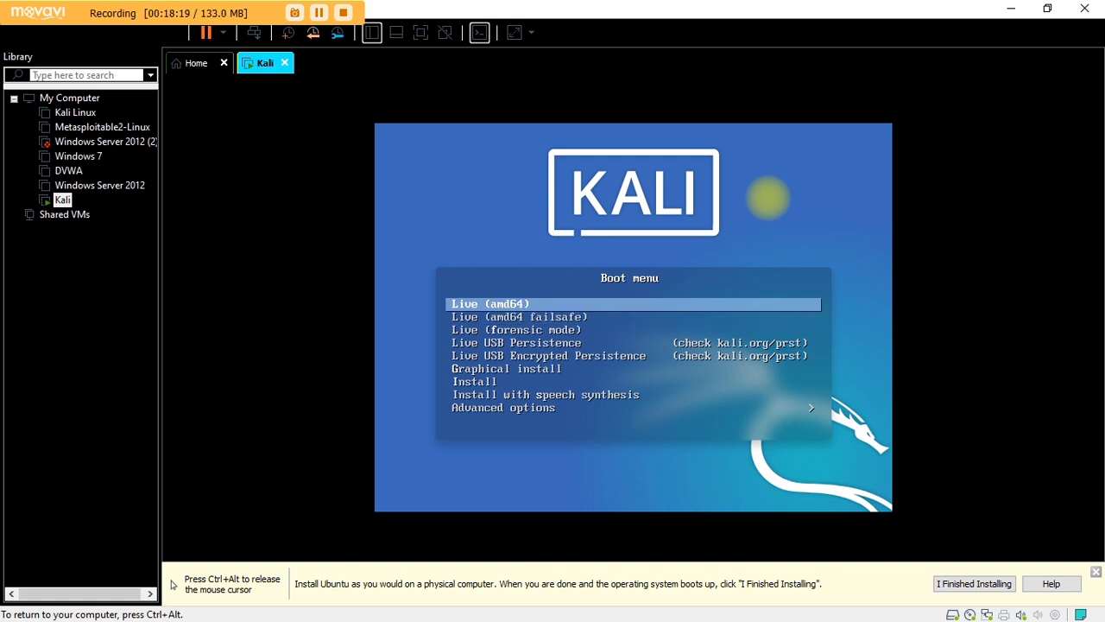
pyautogui.press('Down')
pyautogui.press('Down')
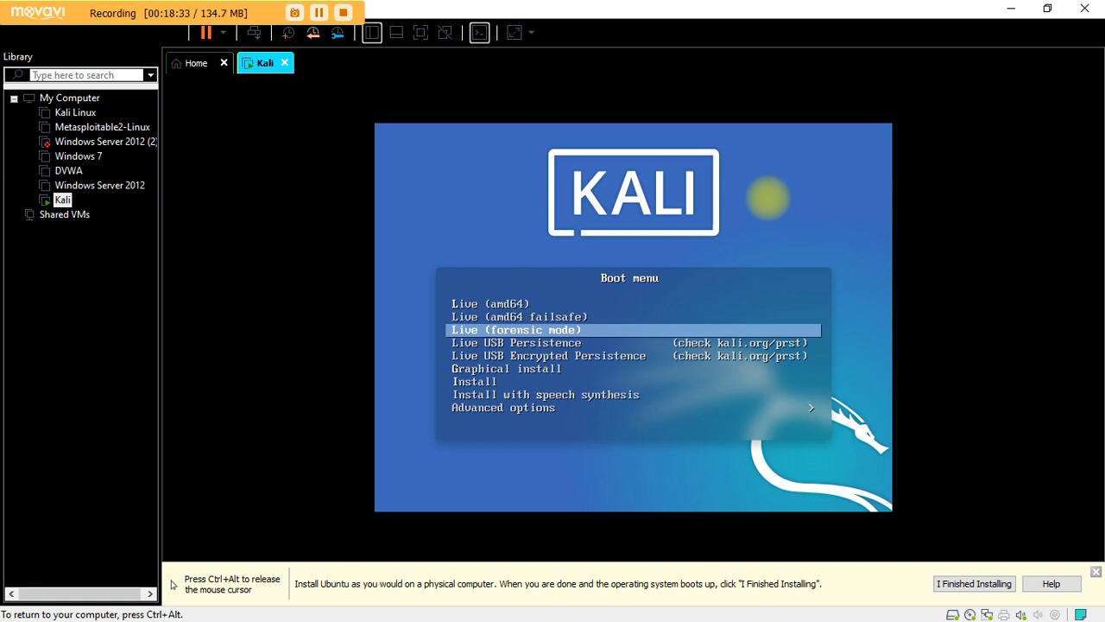
pyautogui.press('Down')
pyautogui.press('Down')
pyautogui.press('Down')
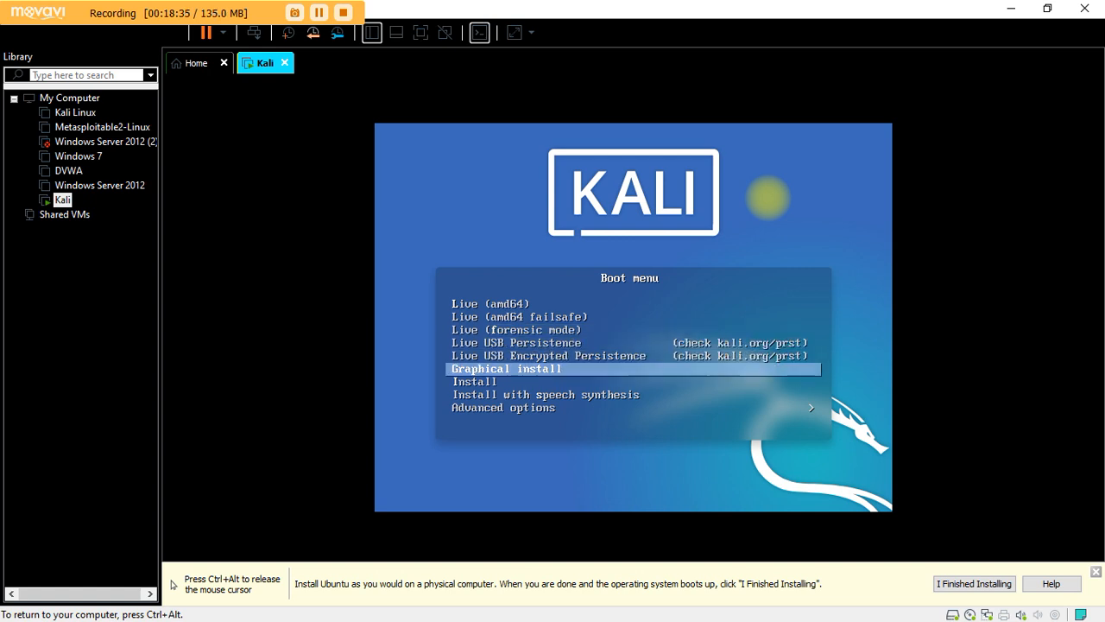
pyautogui.press('Down')
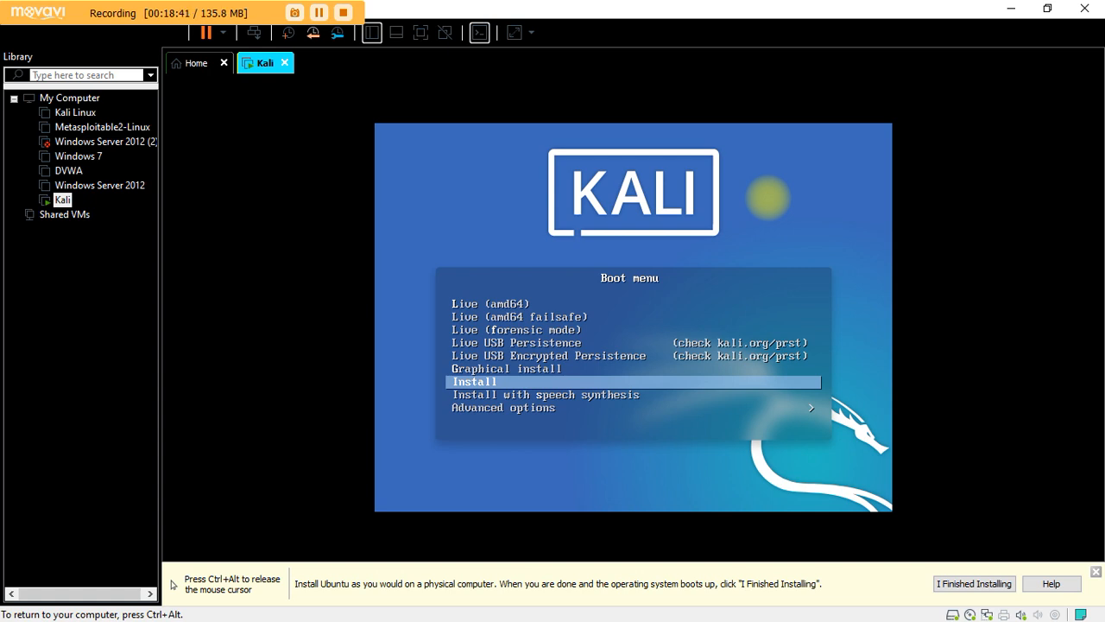
pyautogui.press('Up')
pyautogui.press('Up')
pyautogui.press('Up')
pyautogui.press('Up')
pyautogui.press('Up')
pyautogui.press('Up')
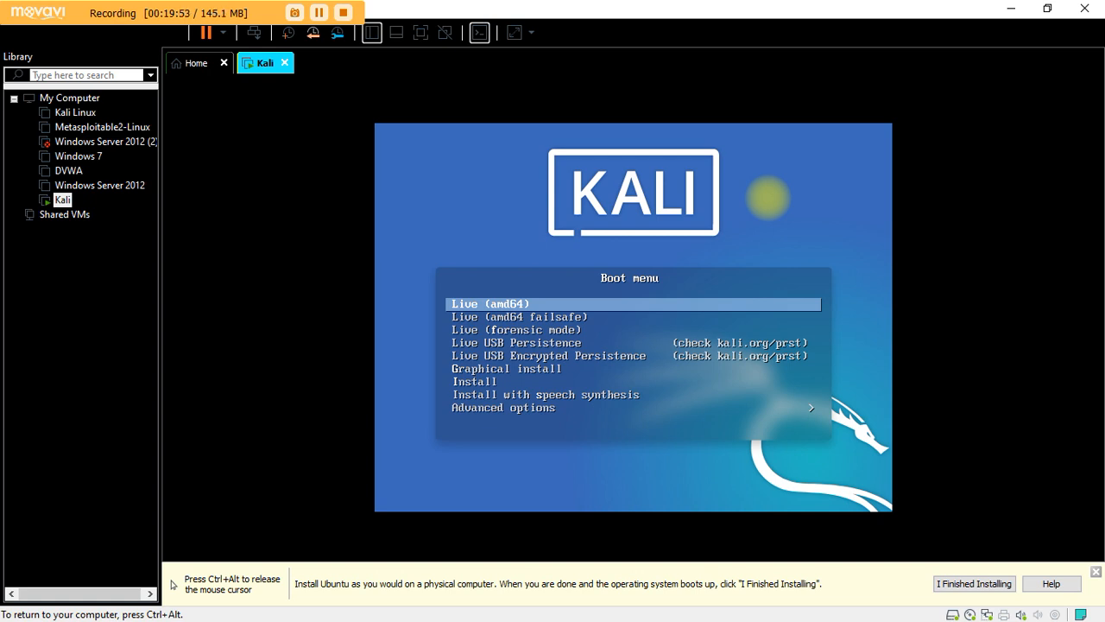
# Start the text-based Kali installer with the Install entry of the boot menu.
pyautogui.press('Down')
pyautogui.press('Down')
pyautogui.press('Down')
pyautogui.press('Down')
pyautogui.press('Down')
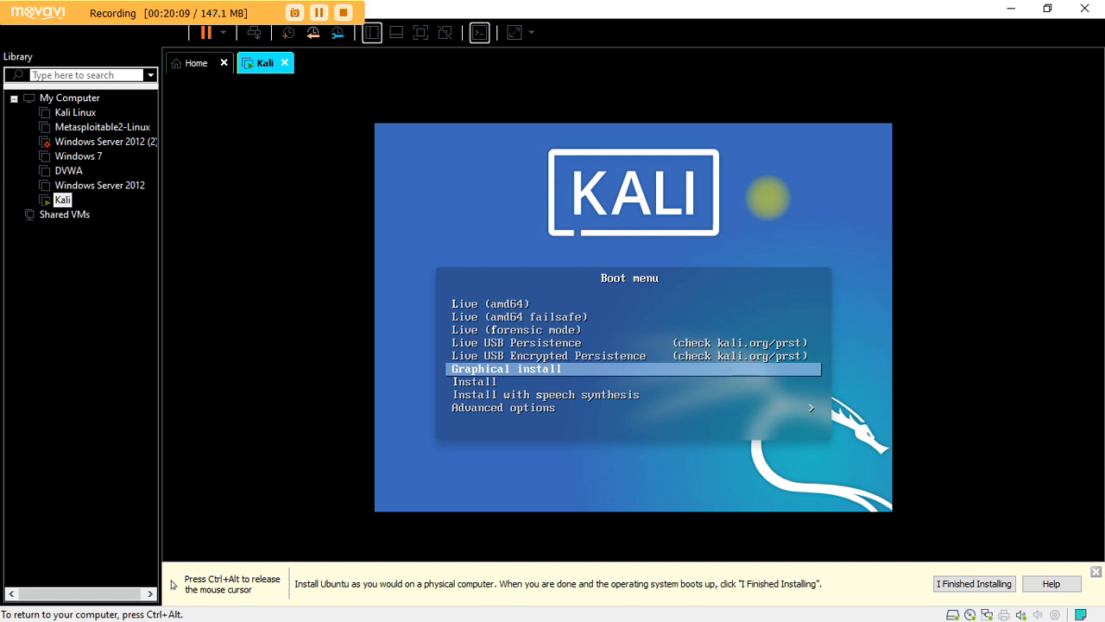
pyautogui.press('Down')
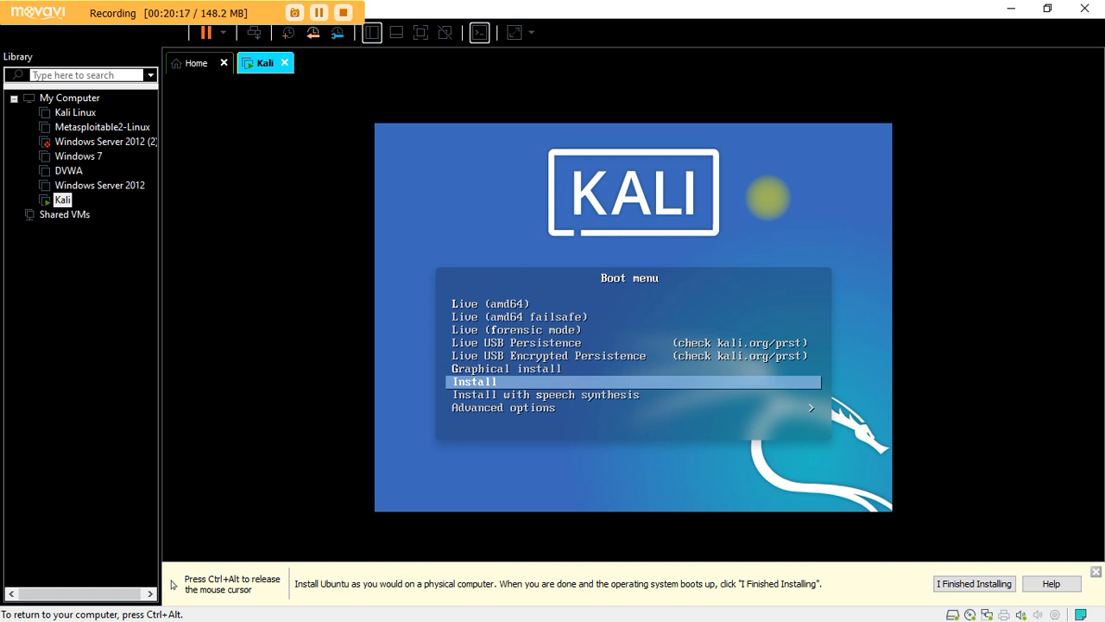
pyautogui.press('Return')
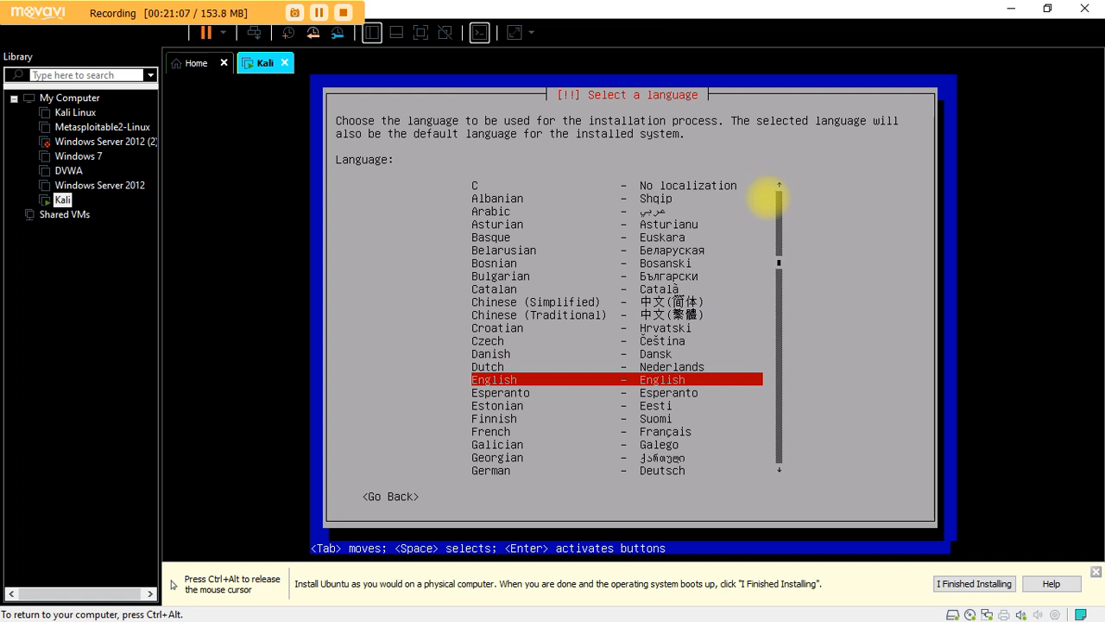
# Set the installer's language to English, the location to United States and the keymap to American English.
pyautogui.press('Down')
pyautogui.press('Up')
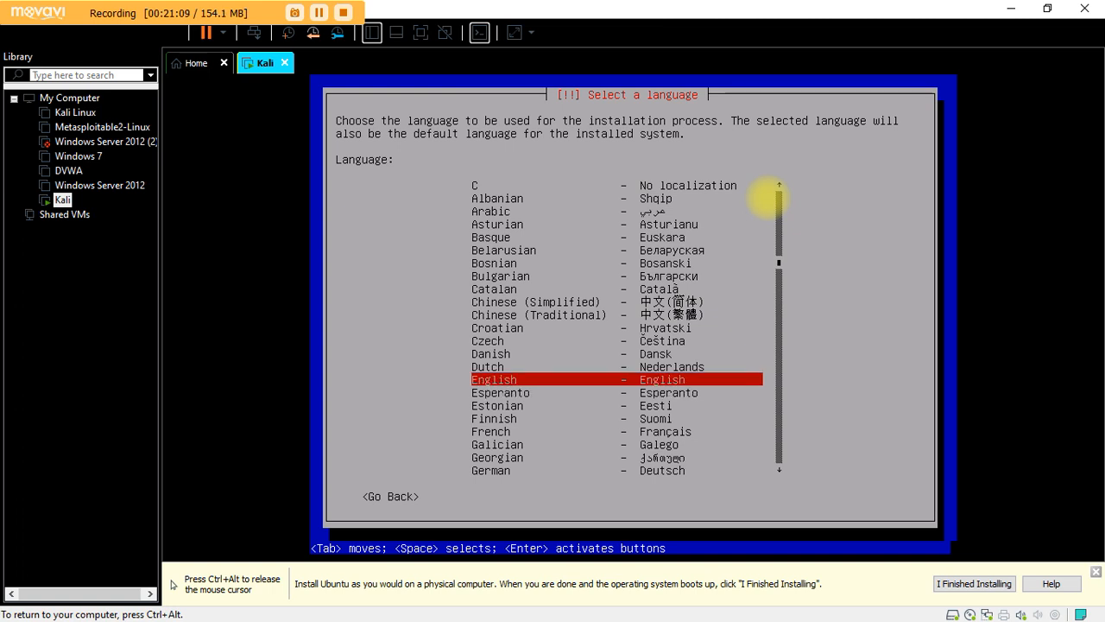
pyautogui.press('Return')
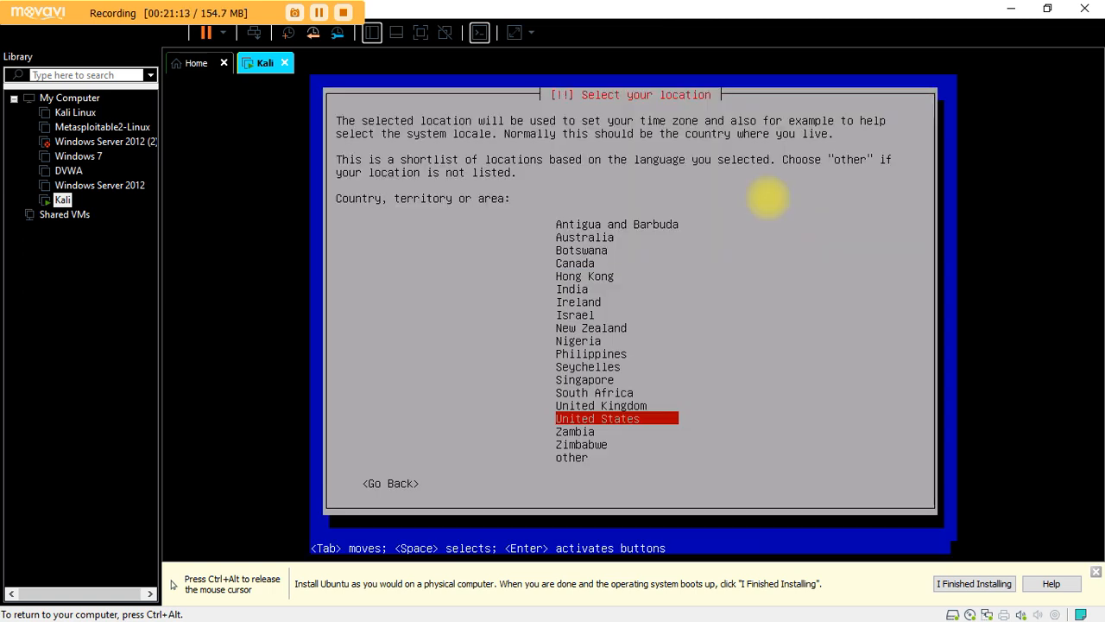
pyautogui.press('Return')
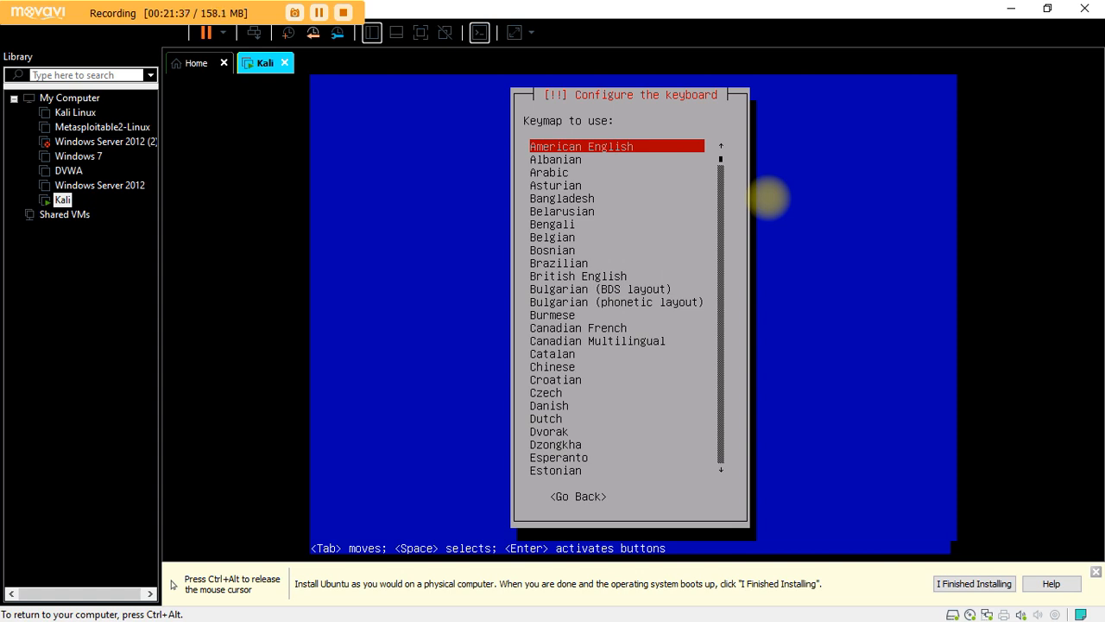
pyautogui.press('Return')
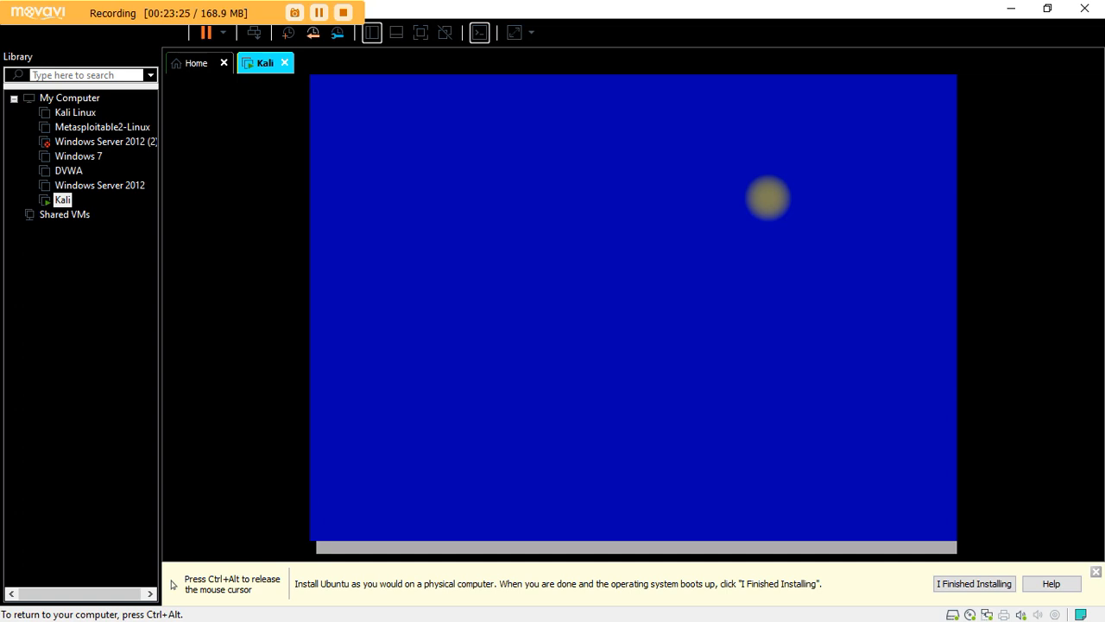
# Accept kali as the hostname of the new system in the network configuration.
pyautogui.hotkey('ctrl', 'alt')
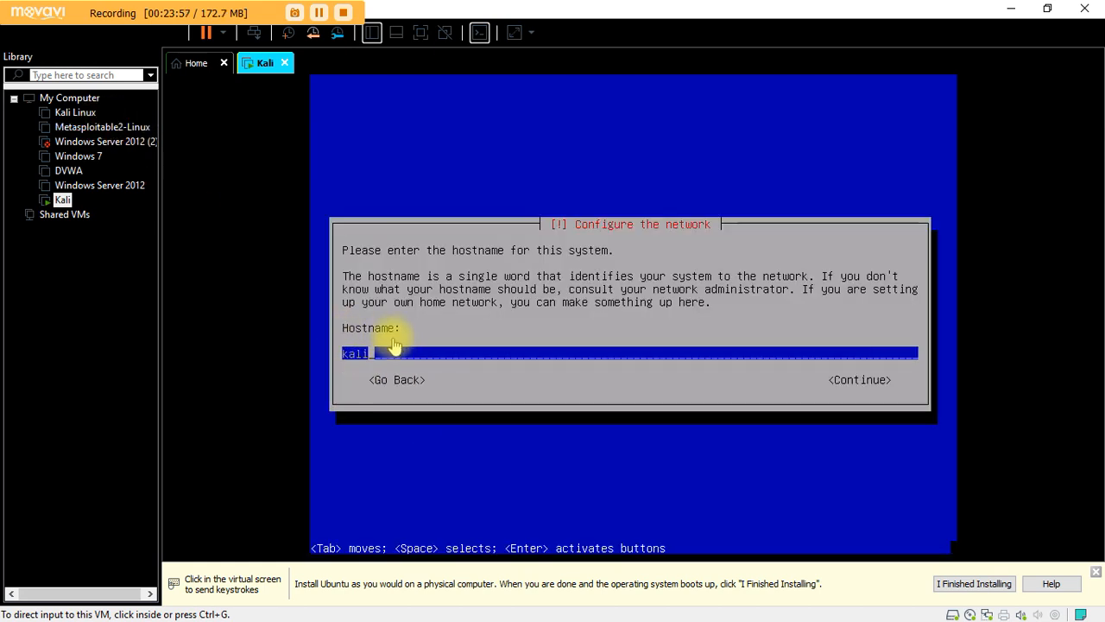
pyautogui.click(497, 190)
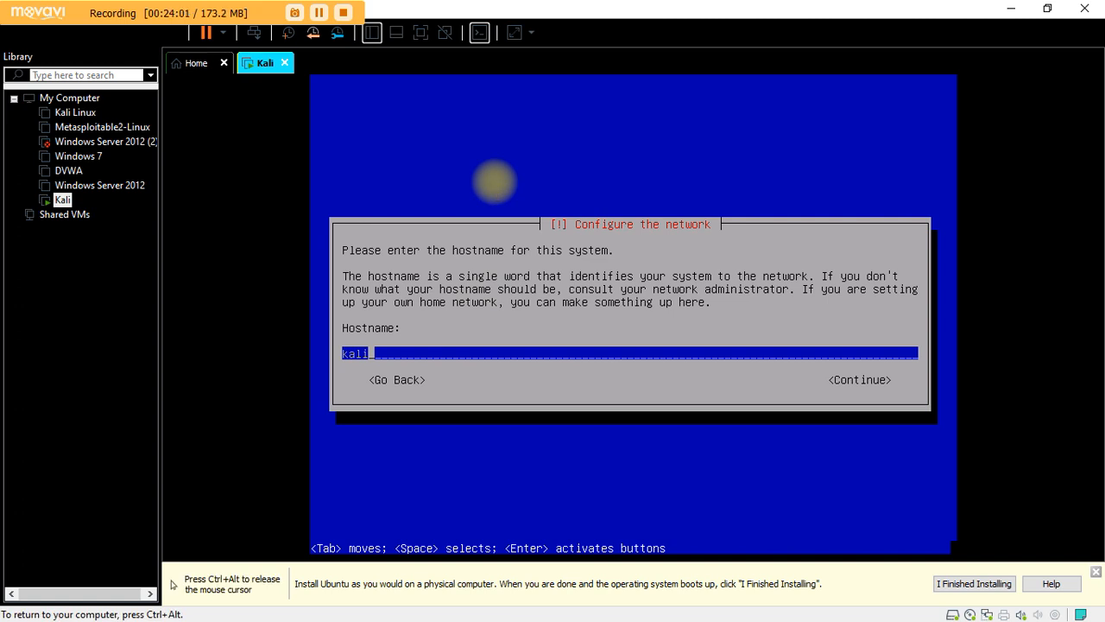
pyautogui.press('Tab')
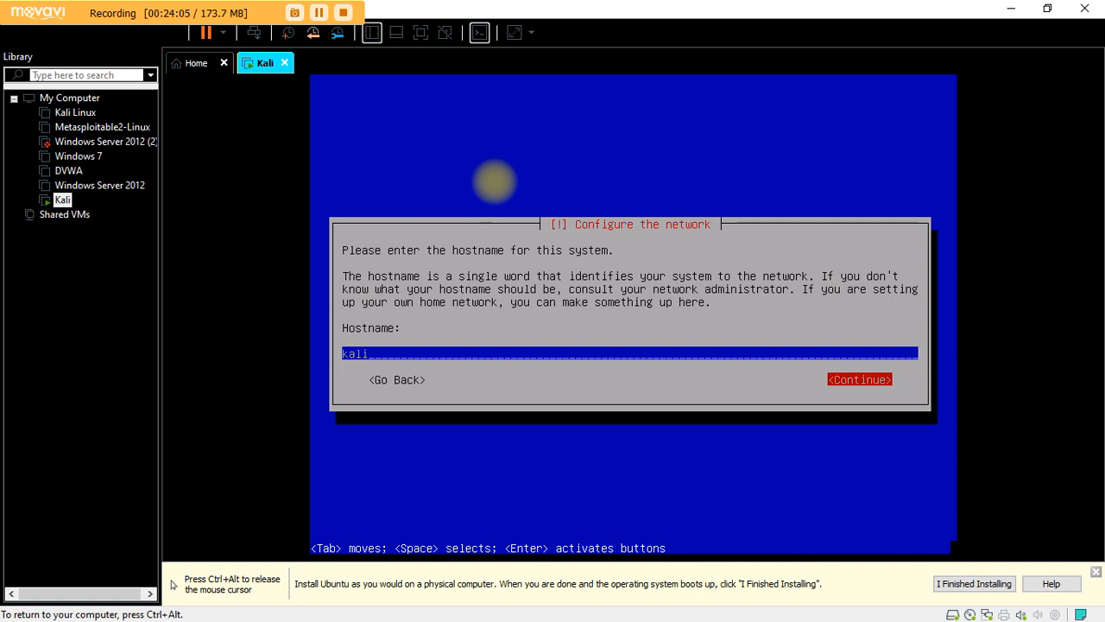
pyautogui.press('Tab')
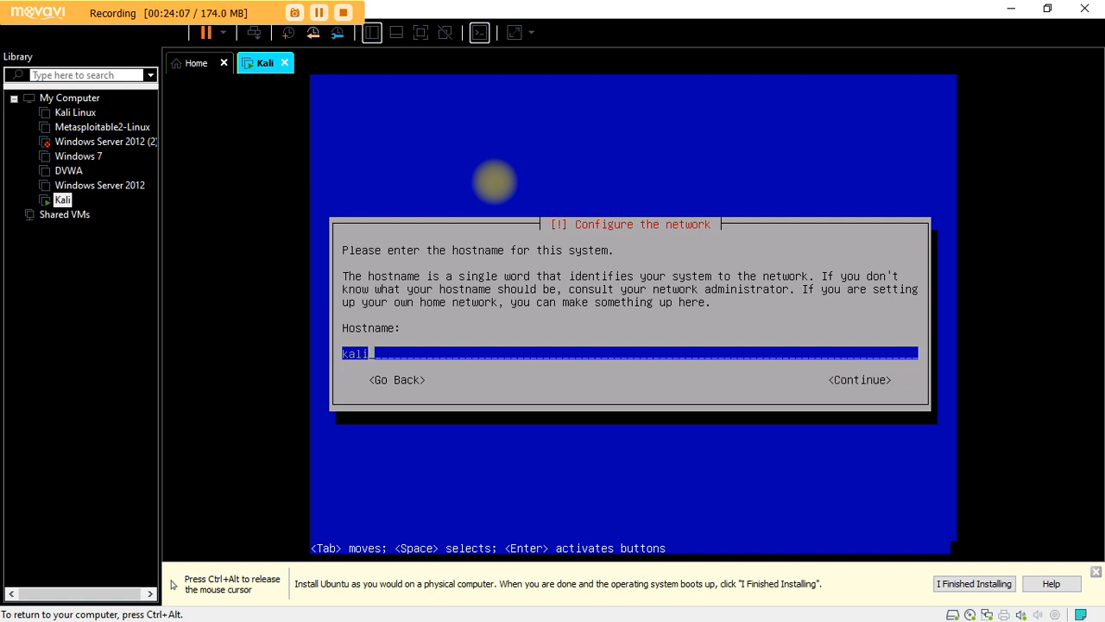
pyautogui.press('Tab')
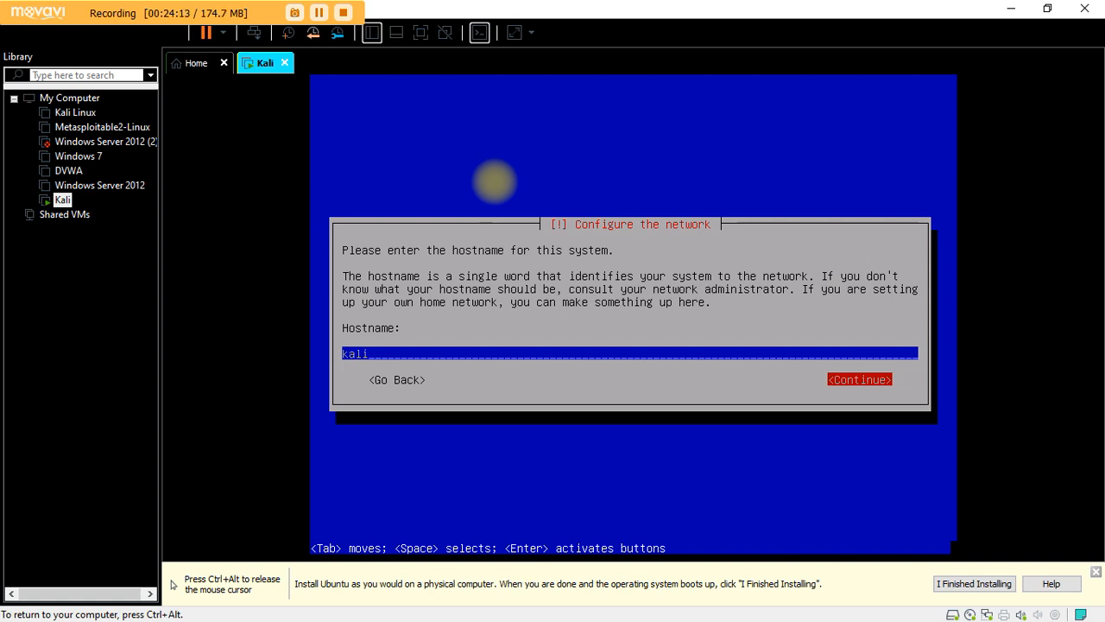
pyautogui.hotkey('shift', 'Tab')
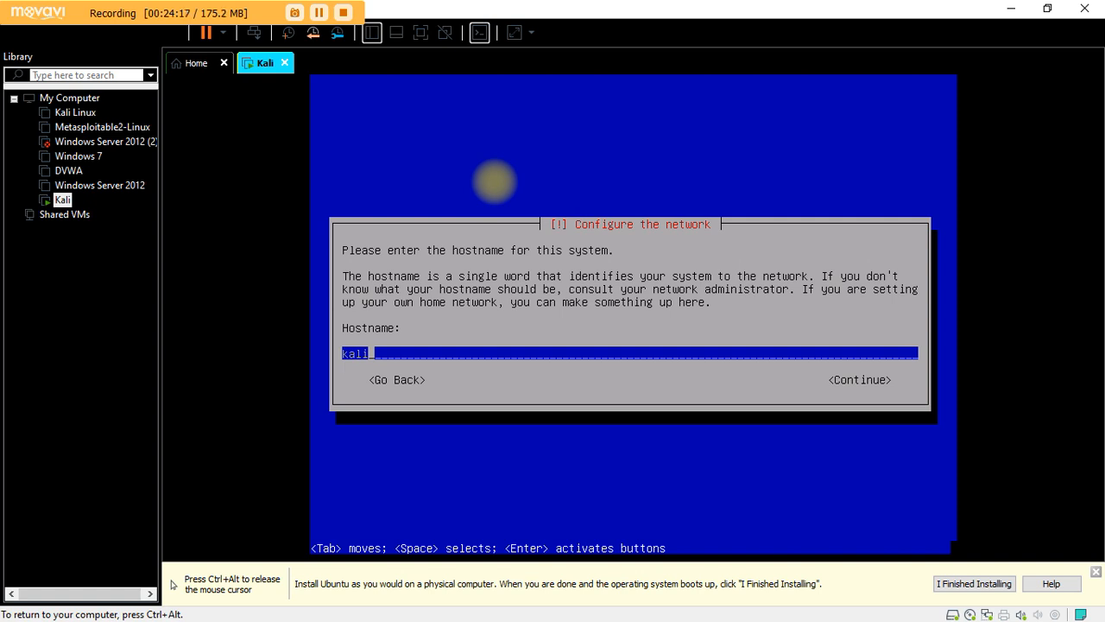
pyautogui.press('Tab')
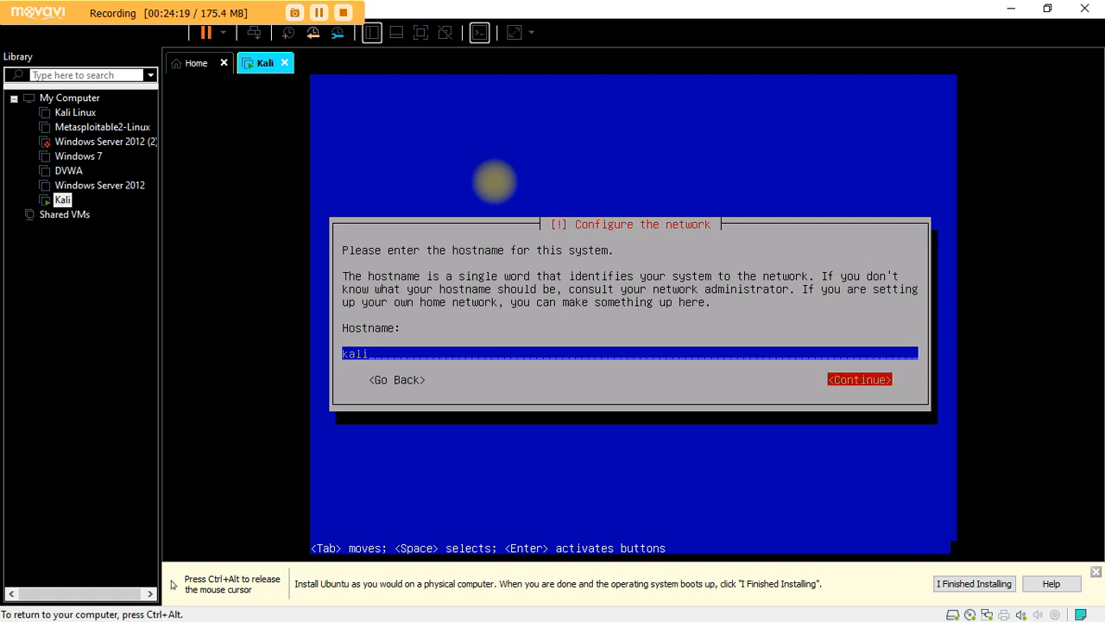
pyautogui.press('Tab')
pyautogui.press('Tab')
pyautogui.press('Return')
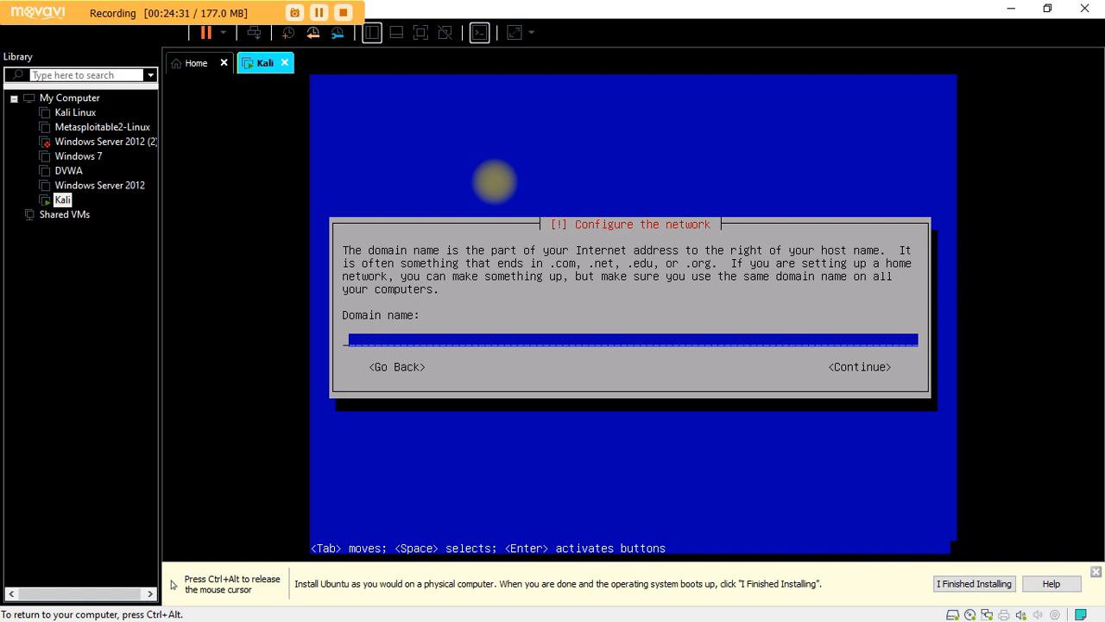
# Set the domain name to kali.com in the network configuration.
pyautogui.write('kali.com')
pyautogui.press('Tab')
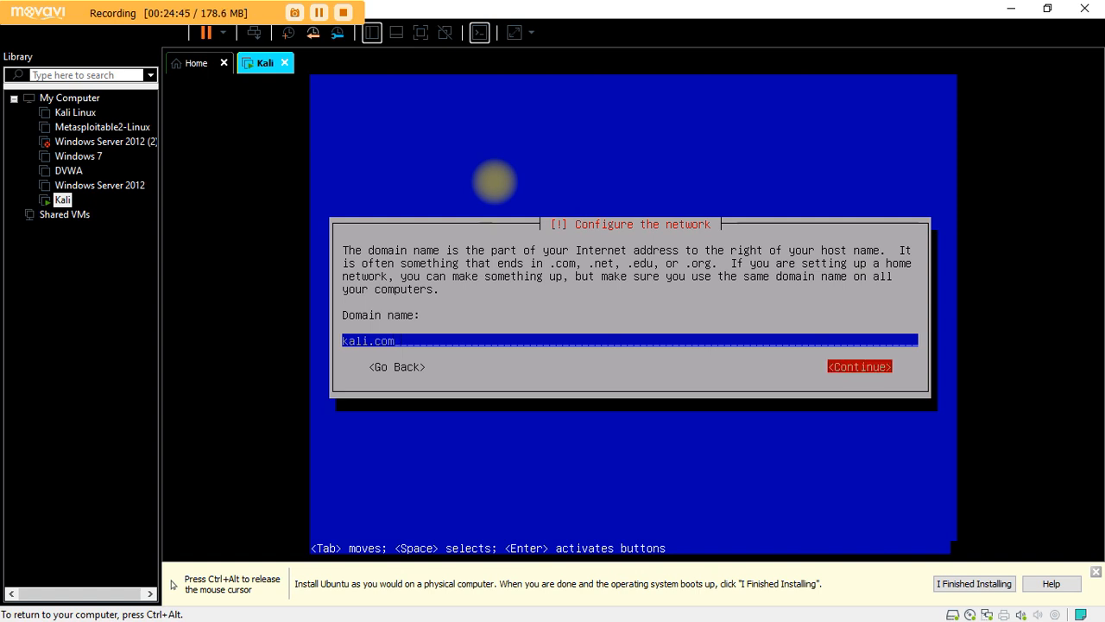
pyautogui.press('Return')
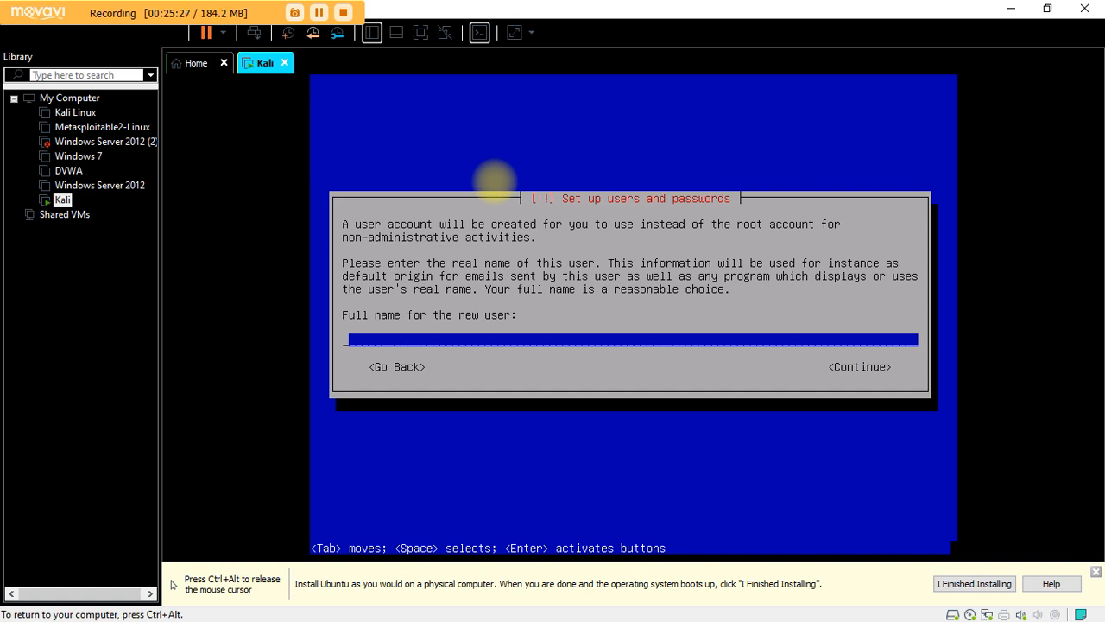
# Enter the new user's full name and accept the suggested username for the account.
pyautogui.write('Johhn')
pyautogui.press('BackSpace')
pyautogui.press('BackSpace')
pyautogui.write('n')
pyautogui.press('Tab')
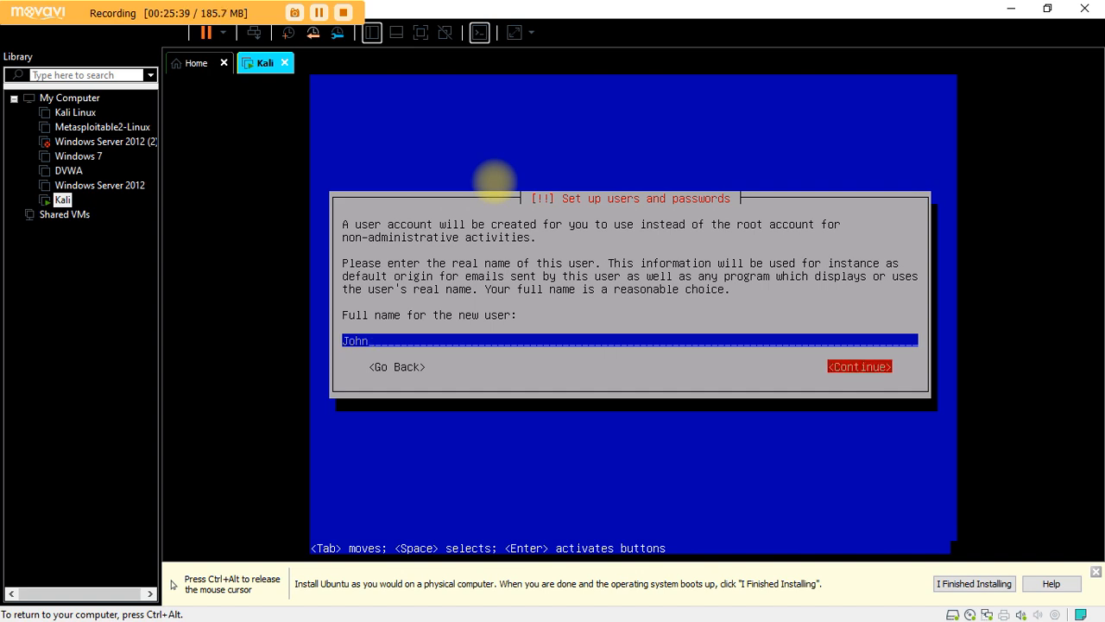
pyautogui.press('Return')
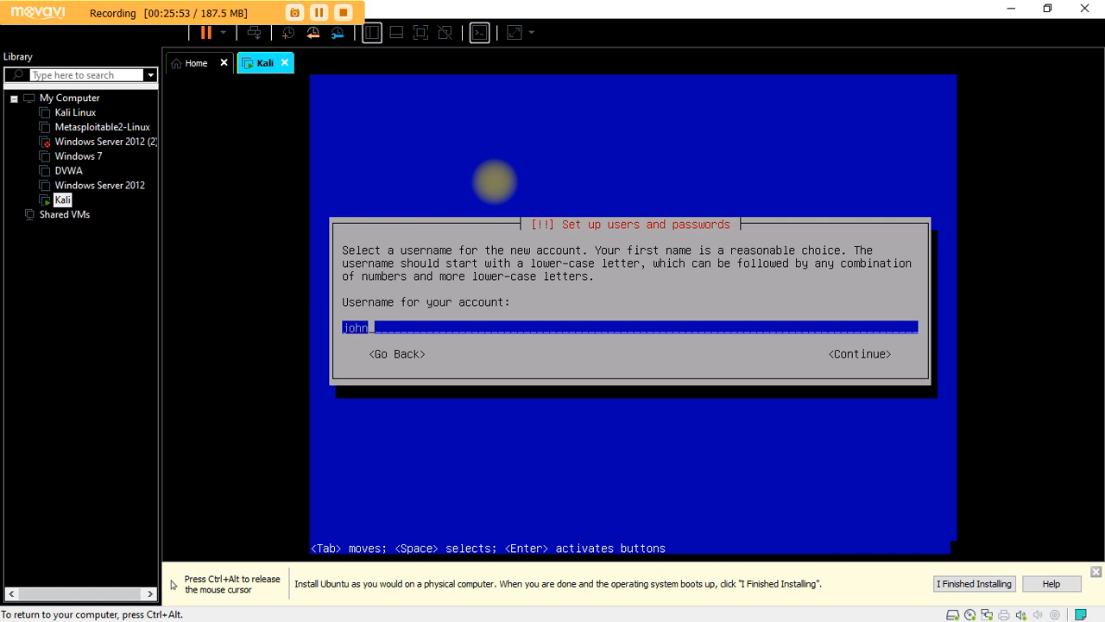
pyautogui.press('Tab')
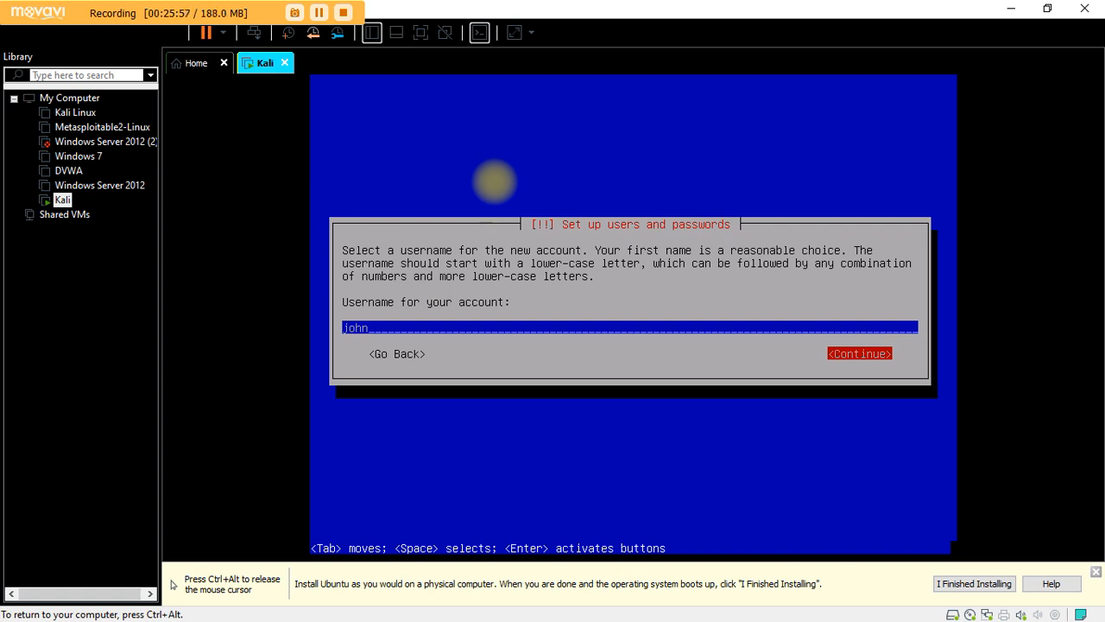
pyautogui.press('Return')
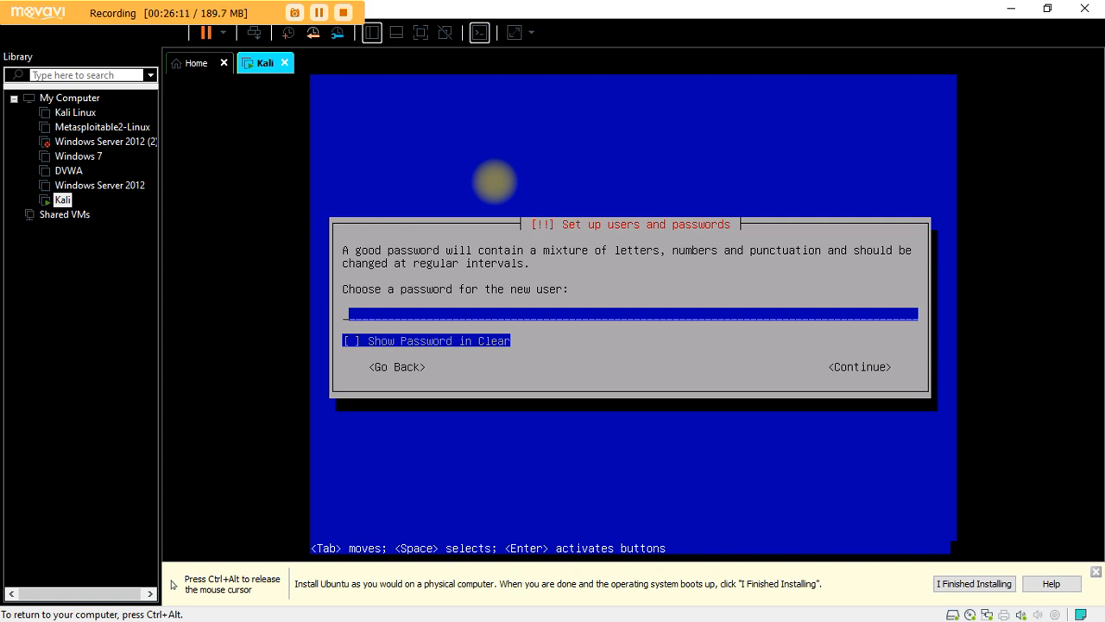
# Enter the password for the new user account and repeat it for verification.
pyautogui.write('****')
pyautogui.press('Tab')
pyautogui.press('Tab')
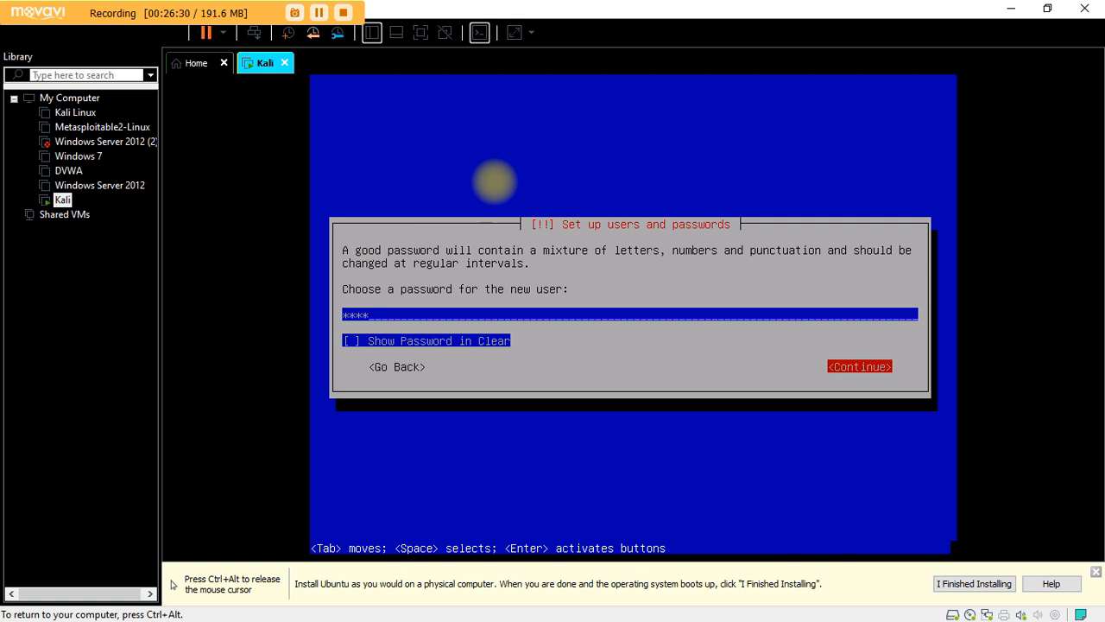
pyautogui.press('Return')
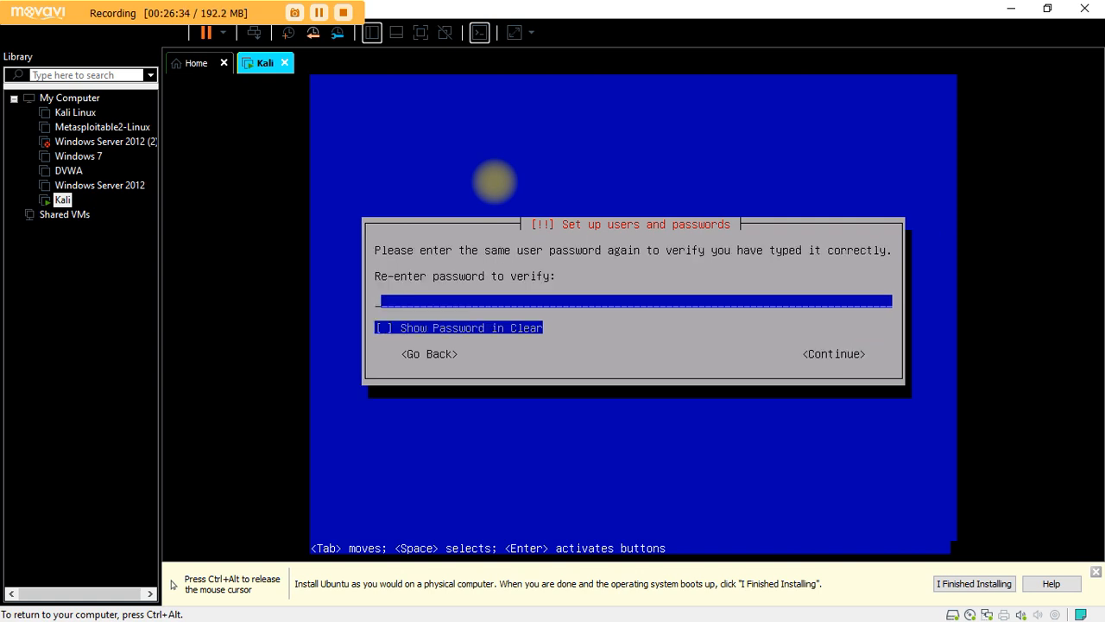
pyautogui.write('****')
pyautogui.press('Tab')
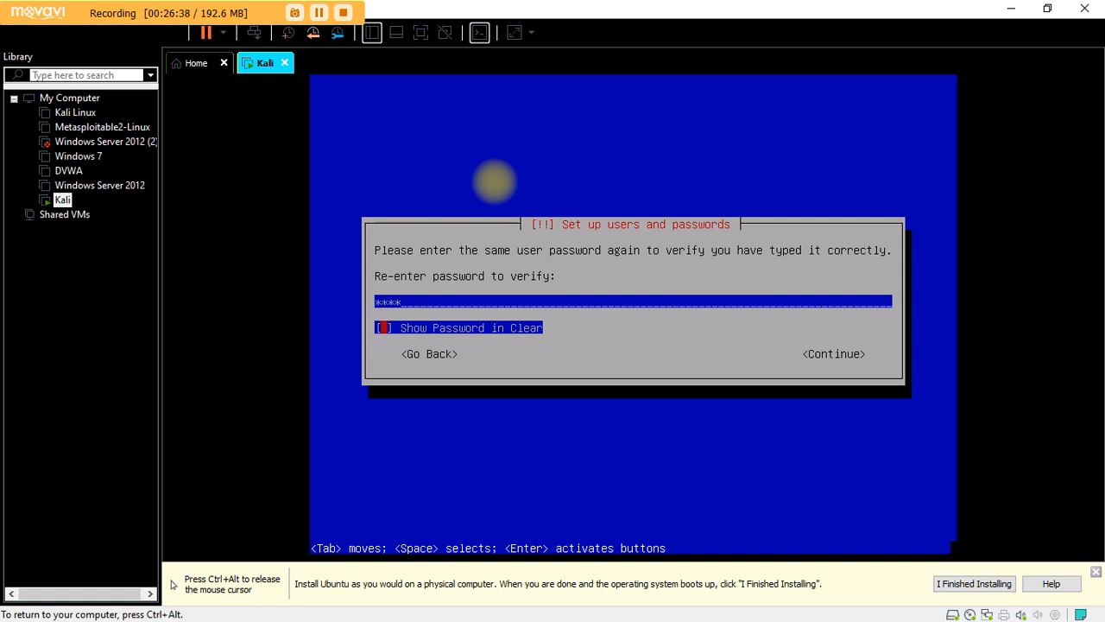
pyautogui.press('Tab')
pyautogui.press('Return')
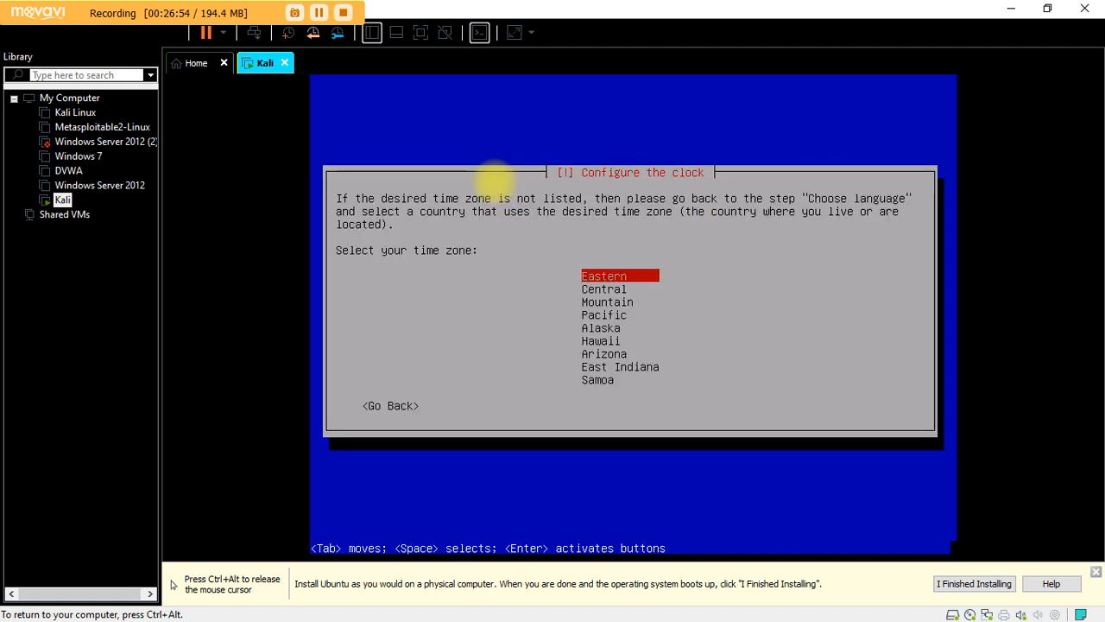
# Set the time zone to Eastern in the clock configuration.
pyautogui.press('Down')
pyautogui.press('Down')
pyautogui.press('Up')
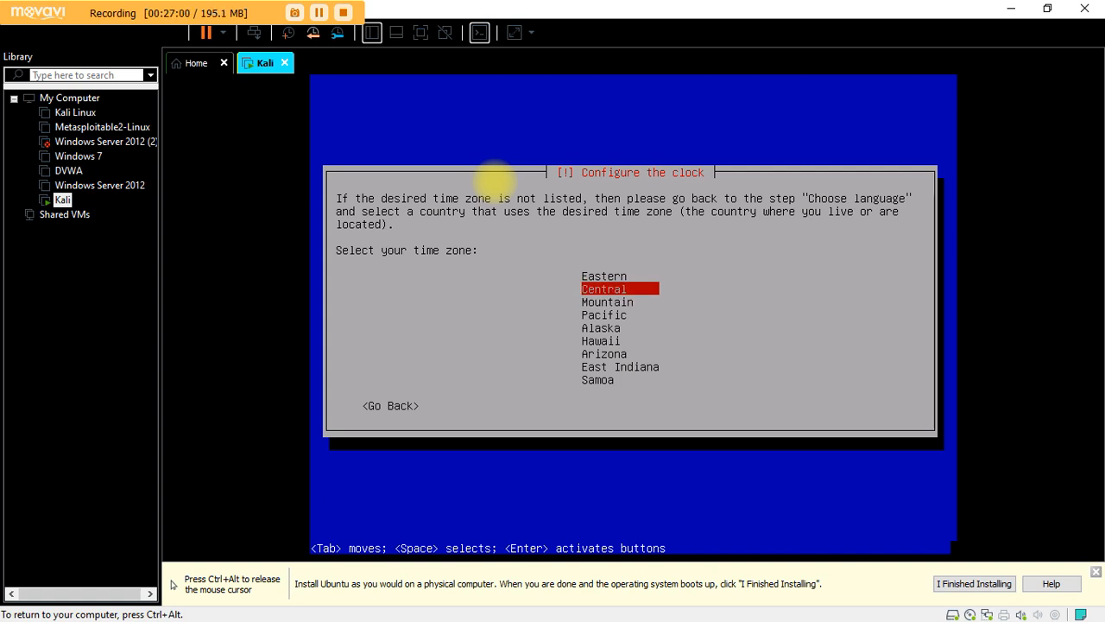
pyautogui.press('Up')
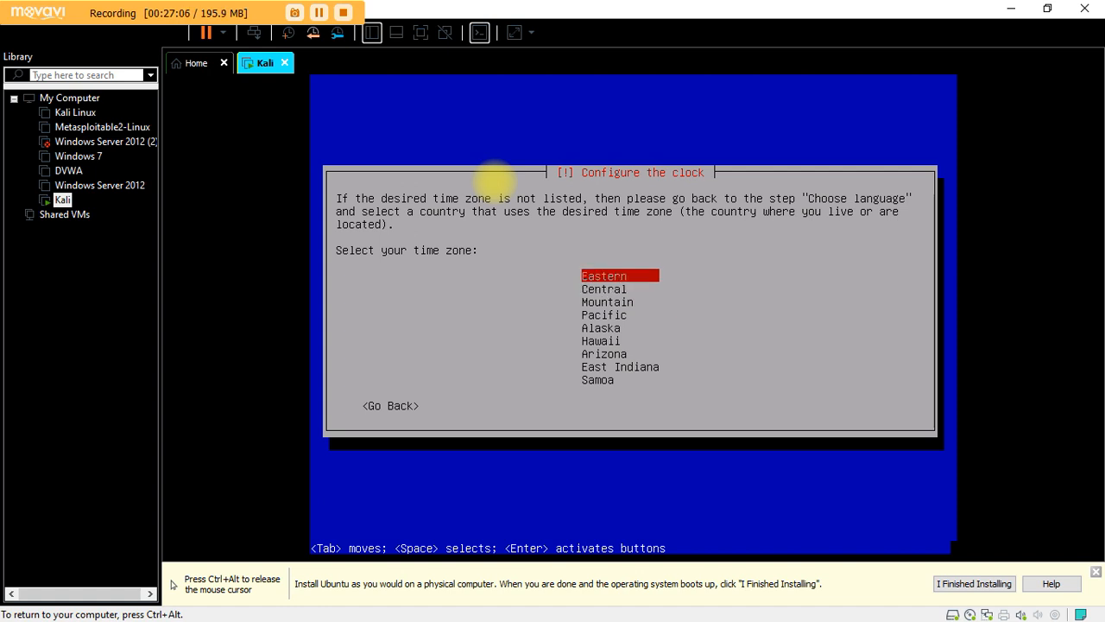
pyautogui.press('Down')
pyautogui.press('Up')
pyautogui.press('Return')
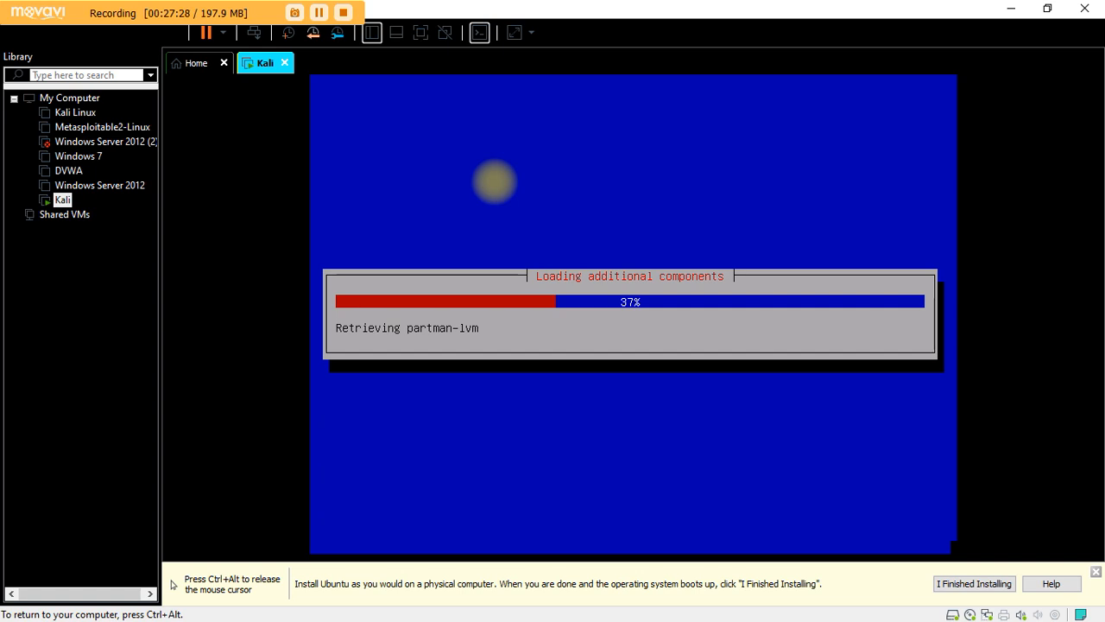
# Set up guided partitioning of the entire SCSI33 (0,0,0) (sda) disk with all files in one partition.
pyautogui.hotkey('ctrl', 'alt')
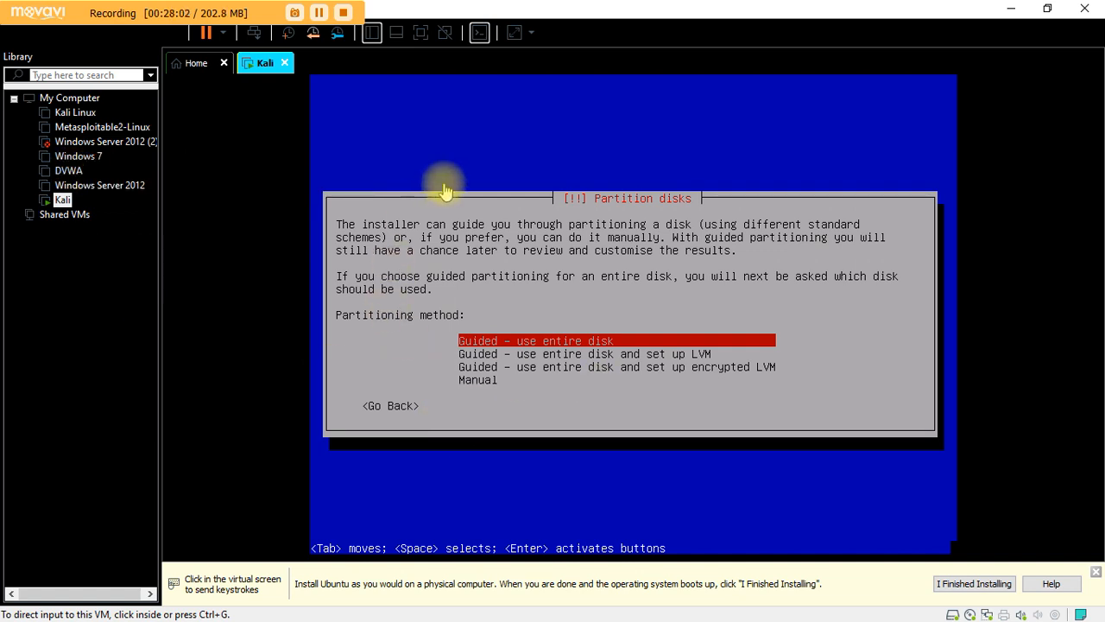
pyautogui.click(557, 170)
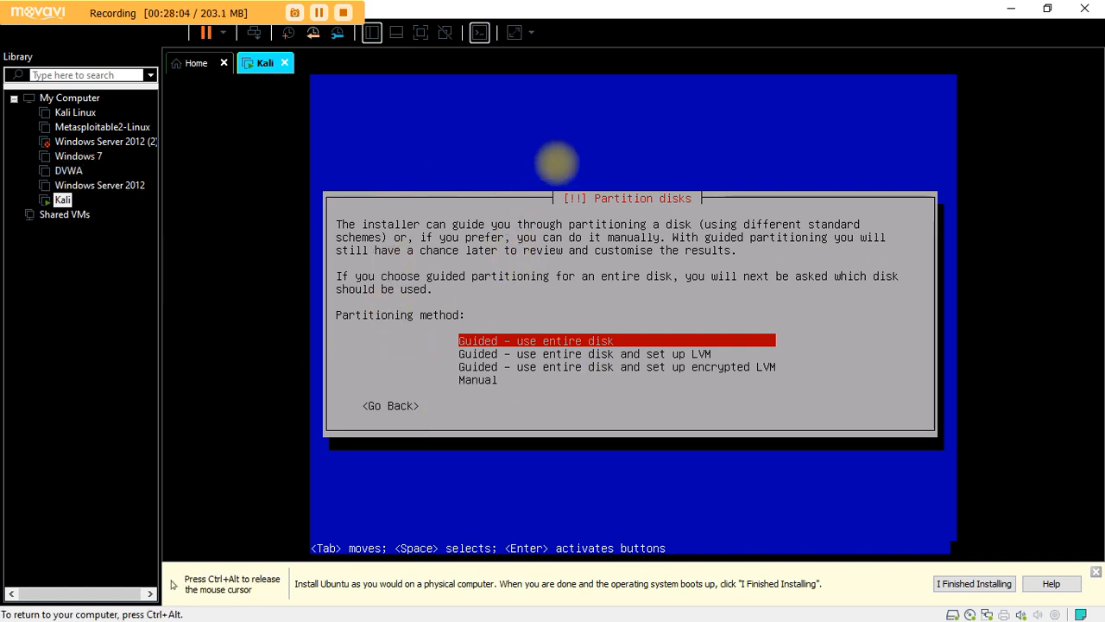
pyautogui.press('Down')
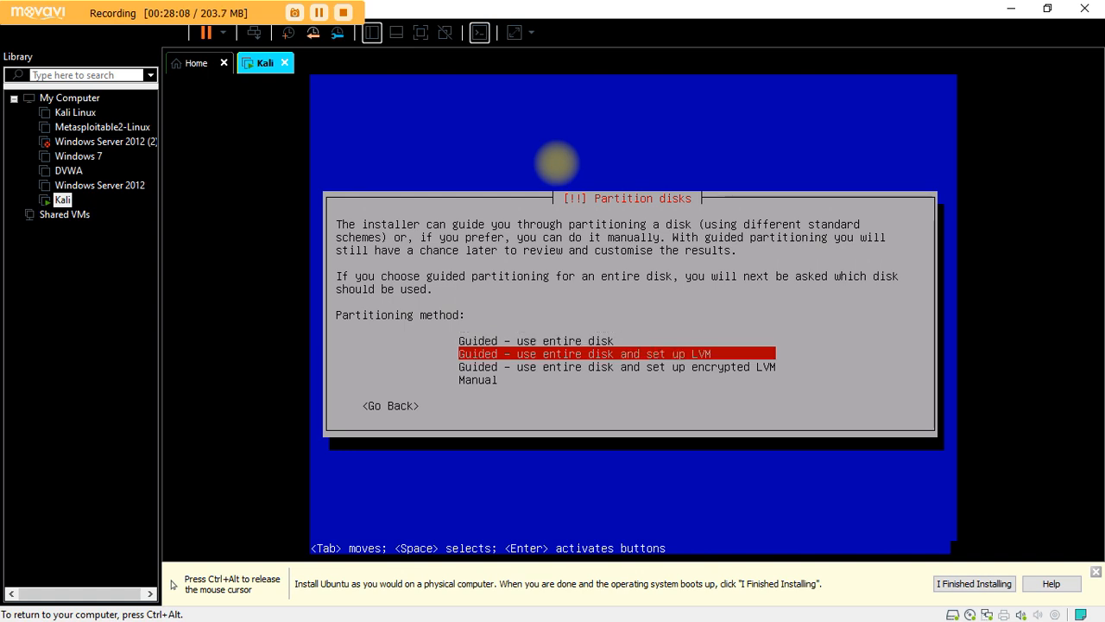
pyautogui.press('Up')
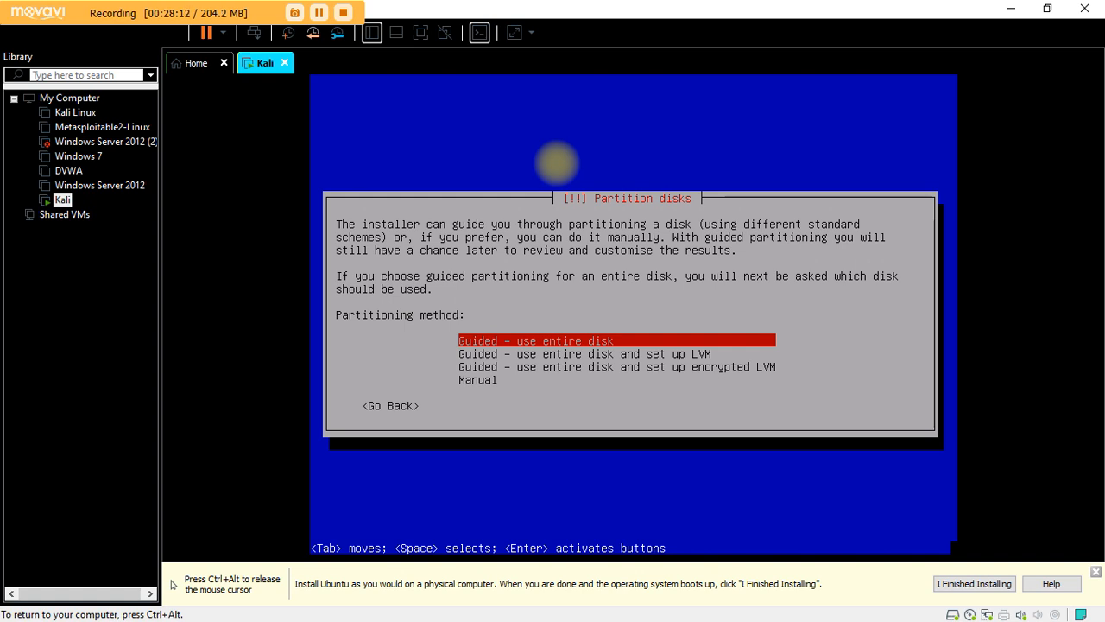
pyautogui.press('Return')
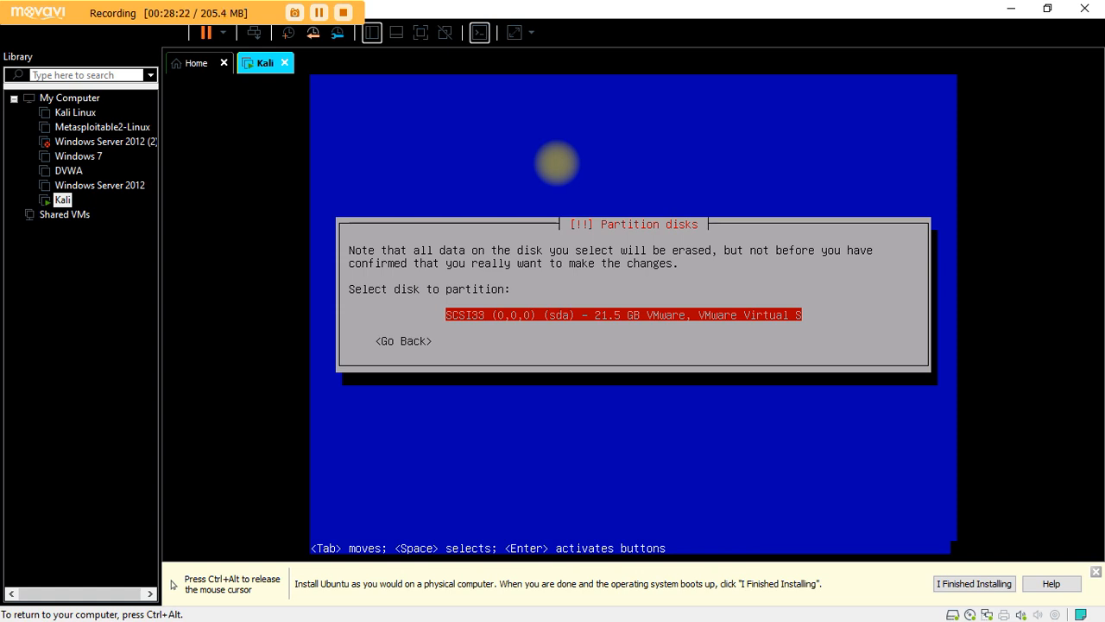
pyautogui.press('Return')
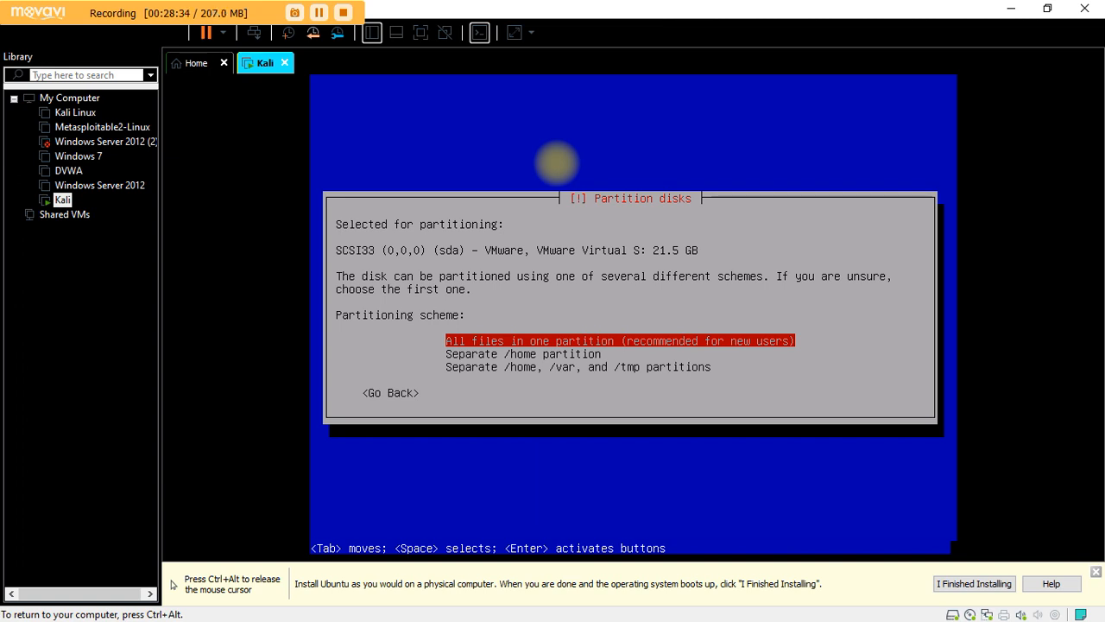
pyautogui.press('Return')
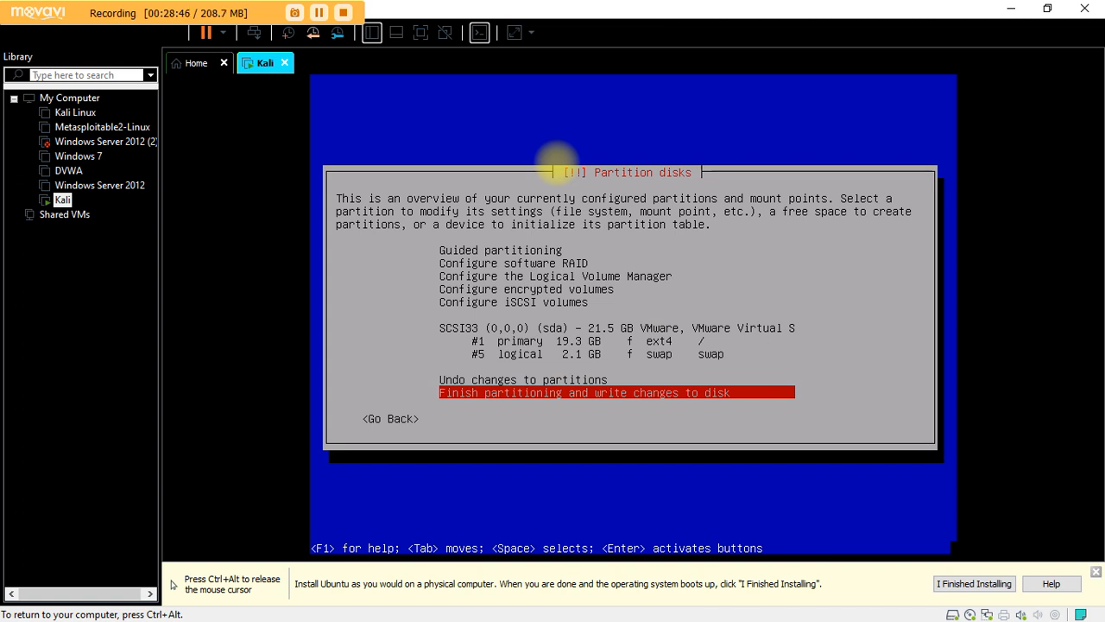
# Choose to finish partitioning and write the changes to disk from the partition overview.
pyautogui.press('Up')
pyautogui.press('Down')
pyautogui.press('Up')
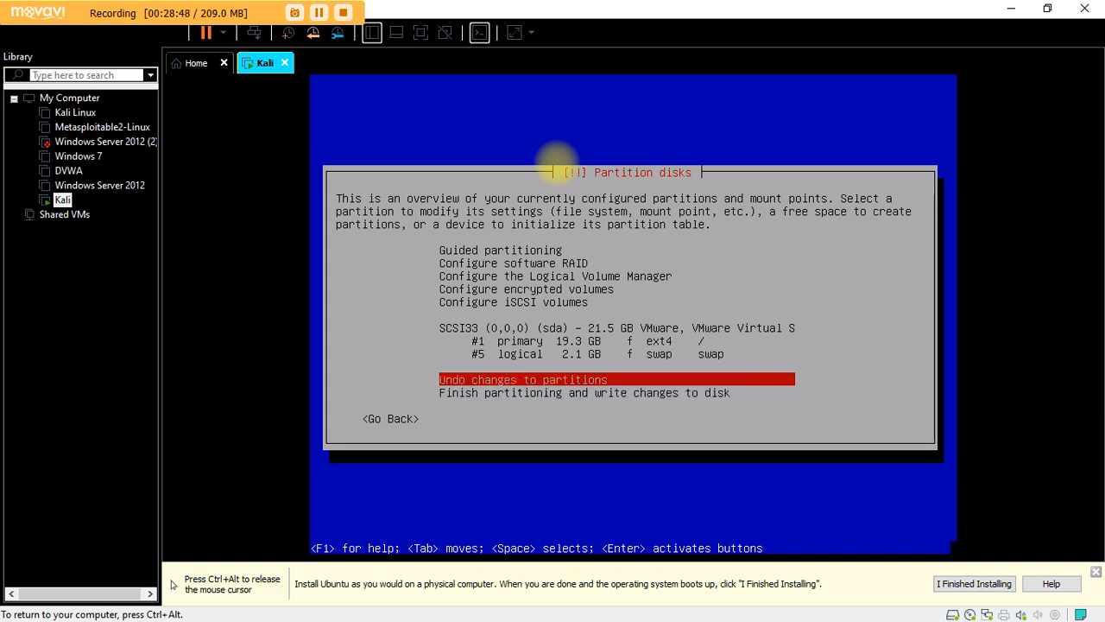
pyautogui.press('Up')
pyautogui.press('Up')
pyautogui.press('Up')
pyautogui.press('Down')
pyautogui.press('Down')
pyautogui.press('Down')
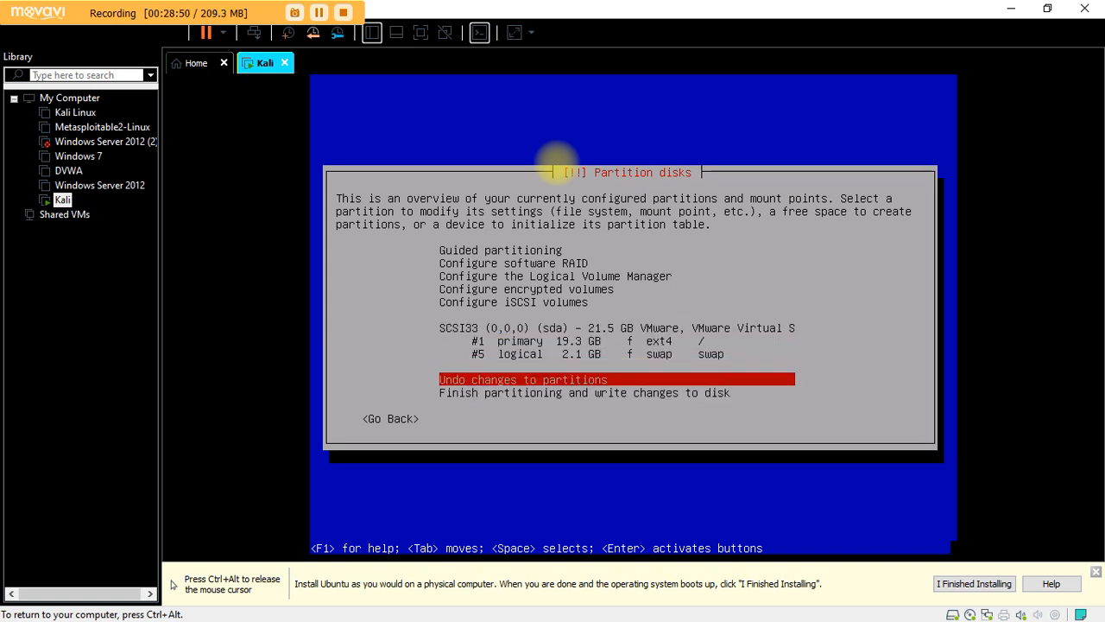
pyautogui.press('Down')
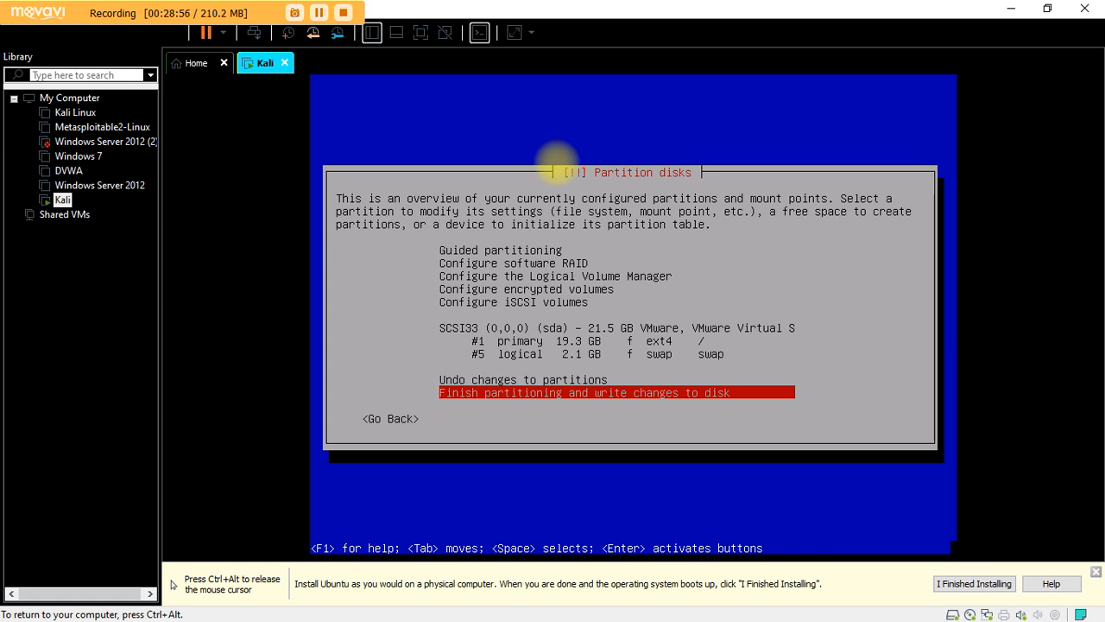
pyautogui.press('Return')
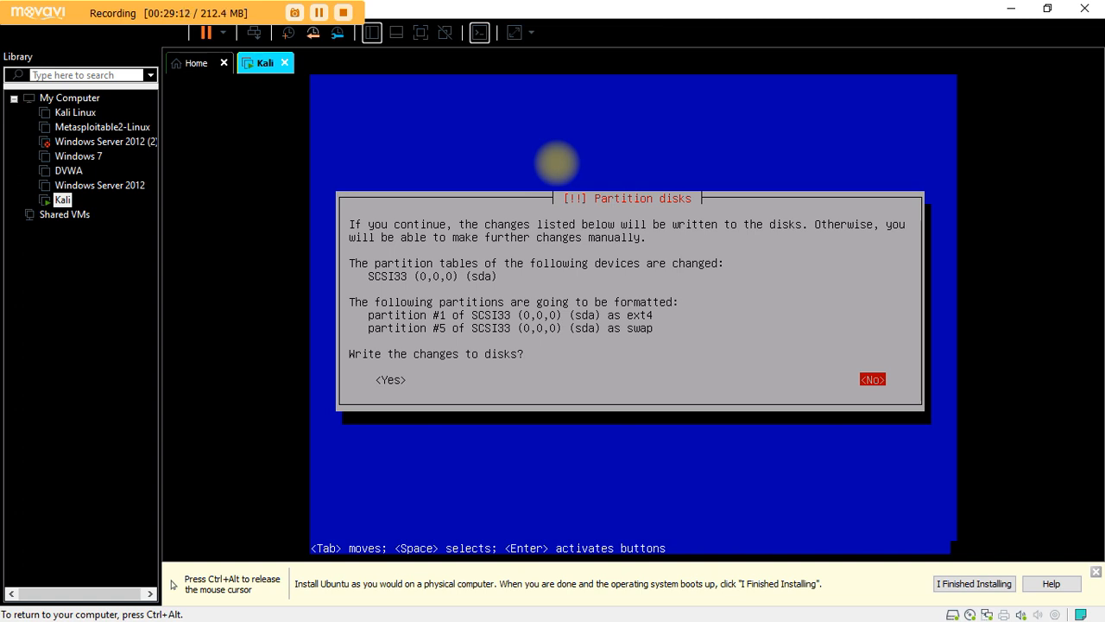
# Confirm writing the partition table and formatting changes to the SCSI33 (0,0,0) (sda) disk.
pyautogui.press('Tab')
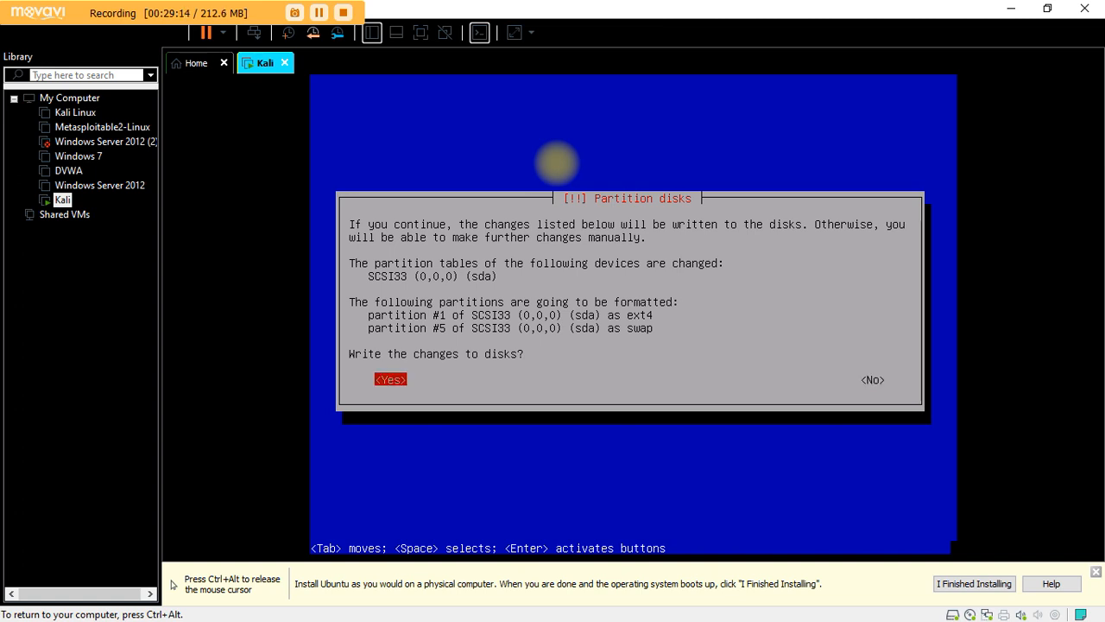
pyautogui.press('Tab')
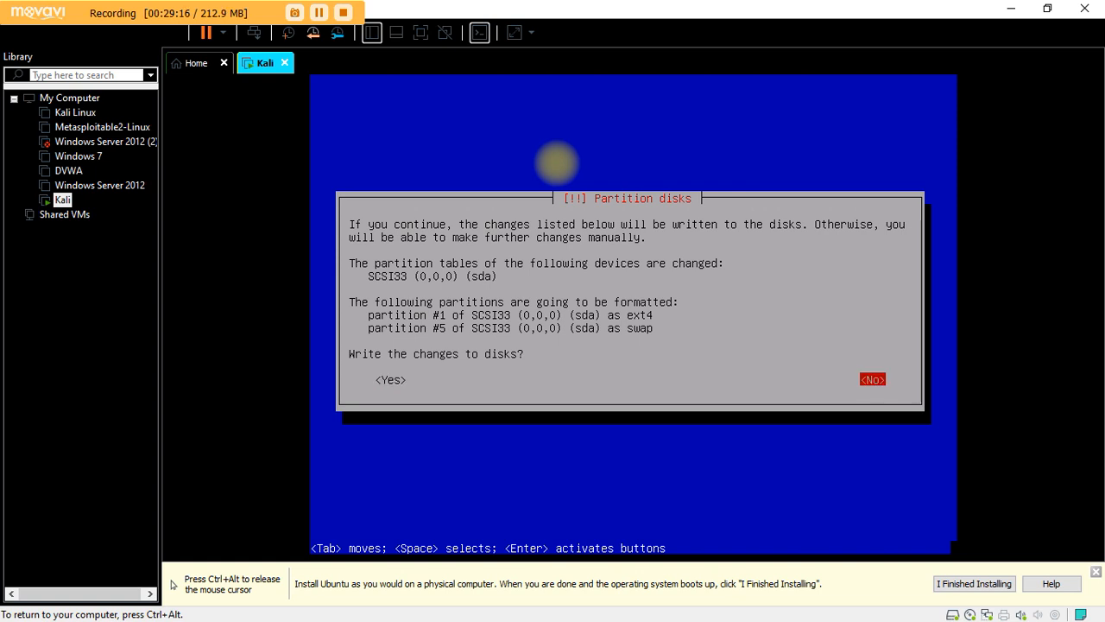
pyautogui.press('Tab')
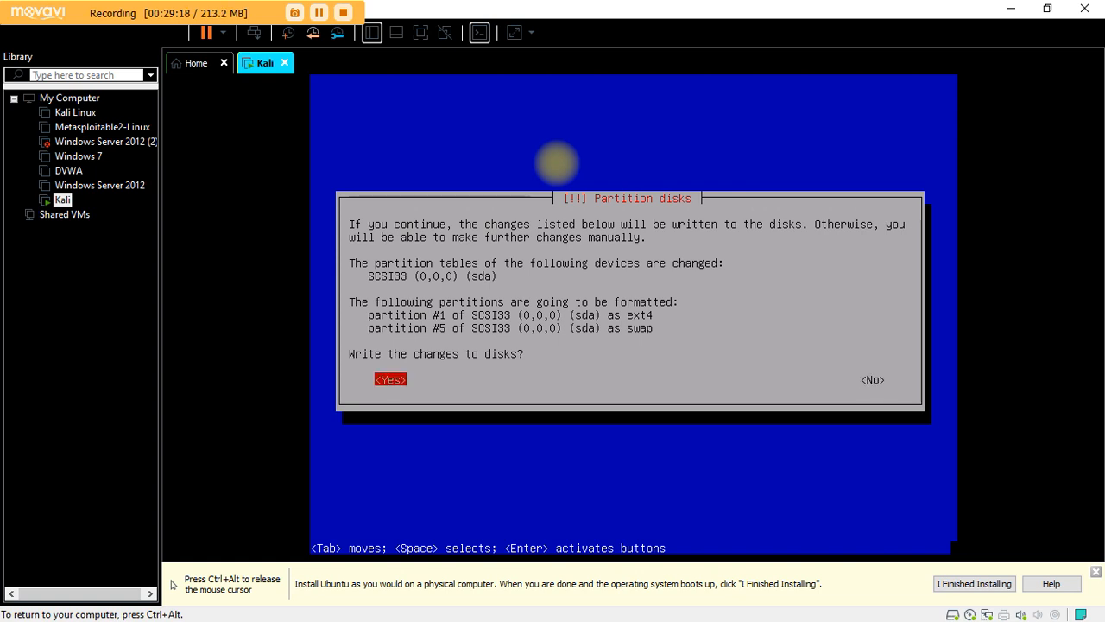
pyautogui.press('Return')
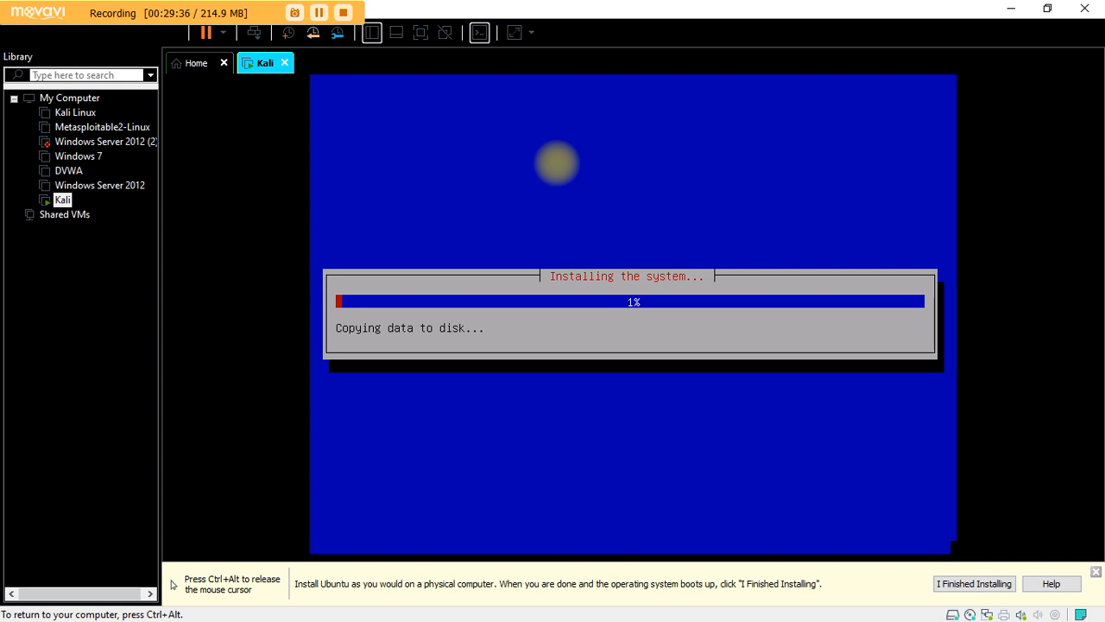
# Release the pointer from the virtual machine and cancel the connection dialog for the MediaTek CPH2387 USB device.
pyautogui.hotkey('ctrl', 'alt')
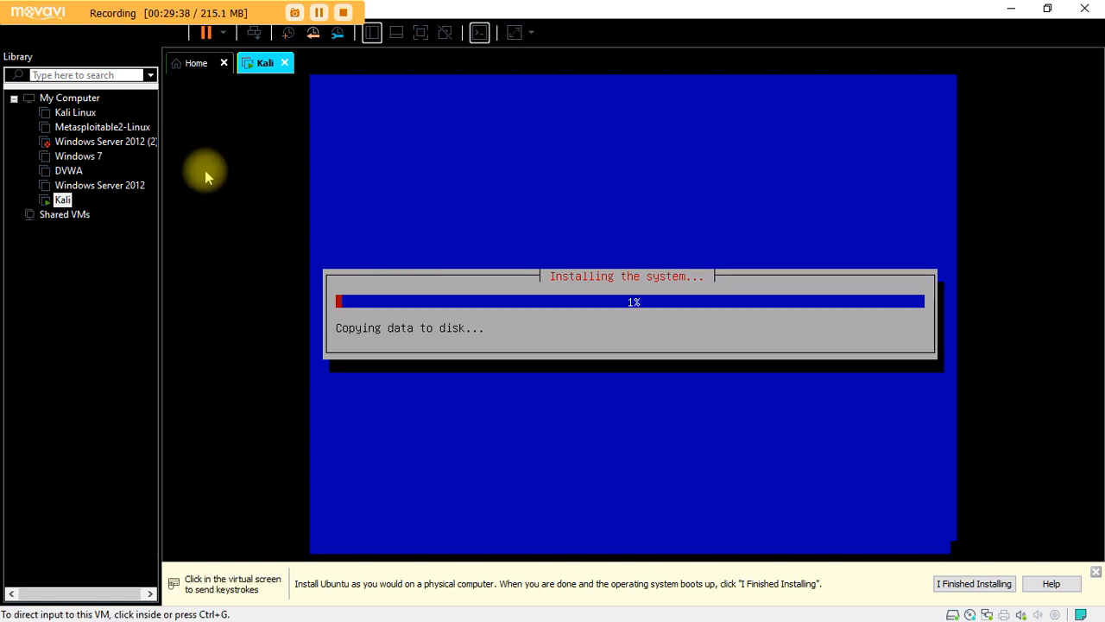
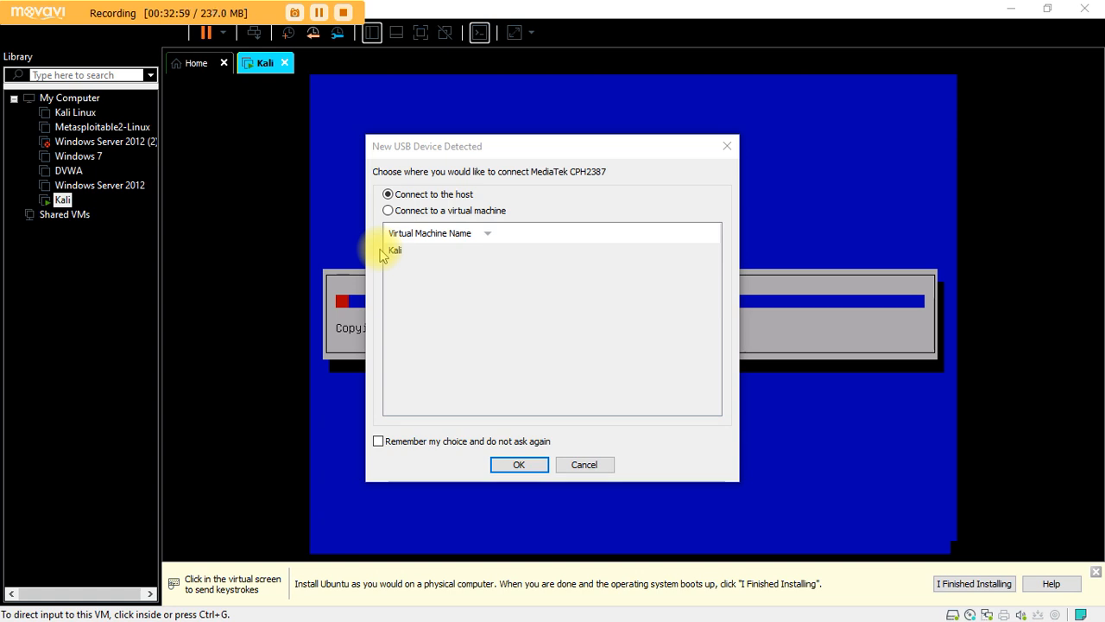
pyautogui.click(585, 466)
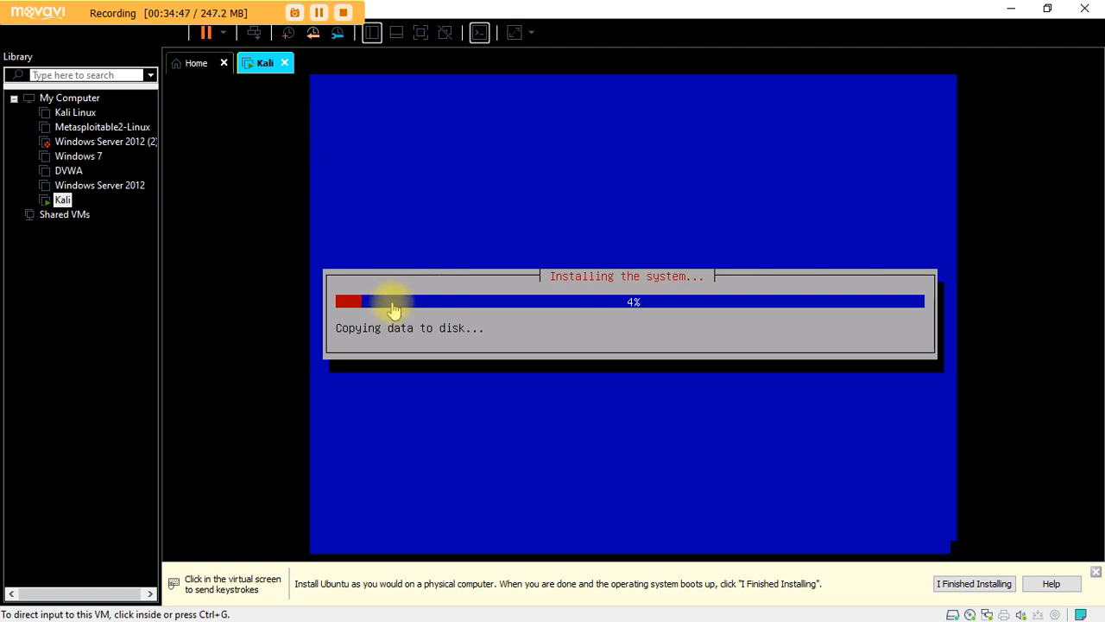
pyautogui.click(319, 13)
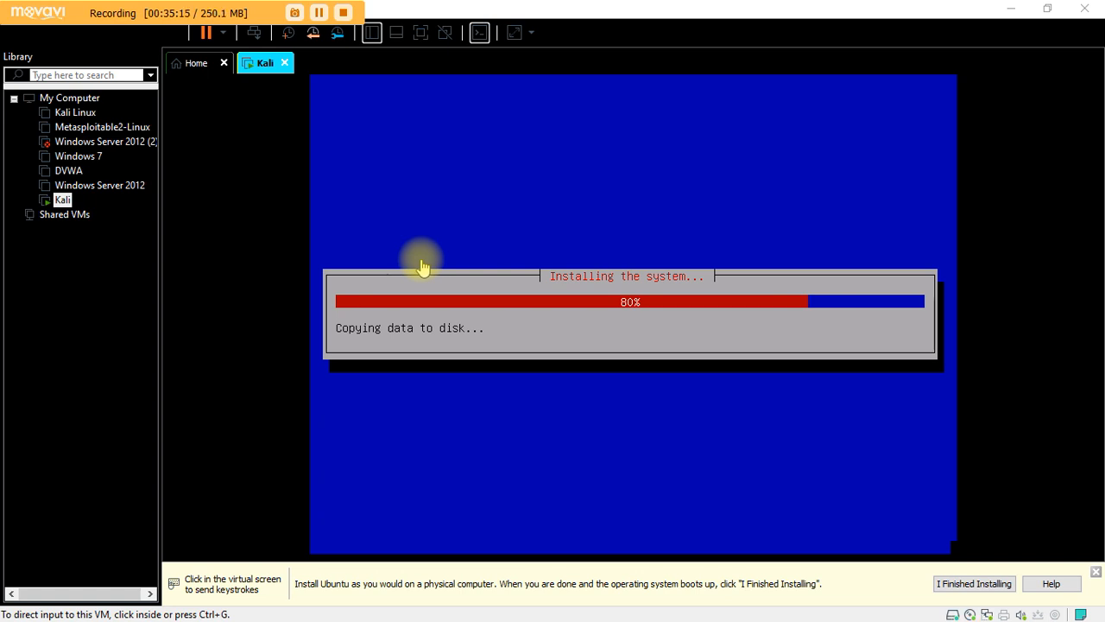
pyautogui.click(518, 250)
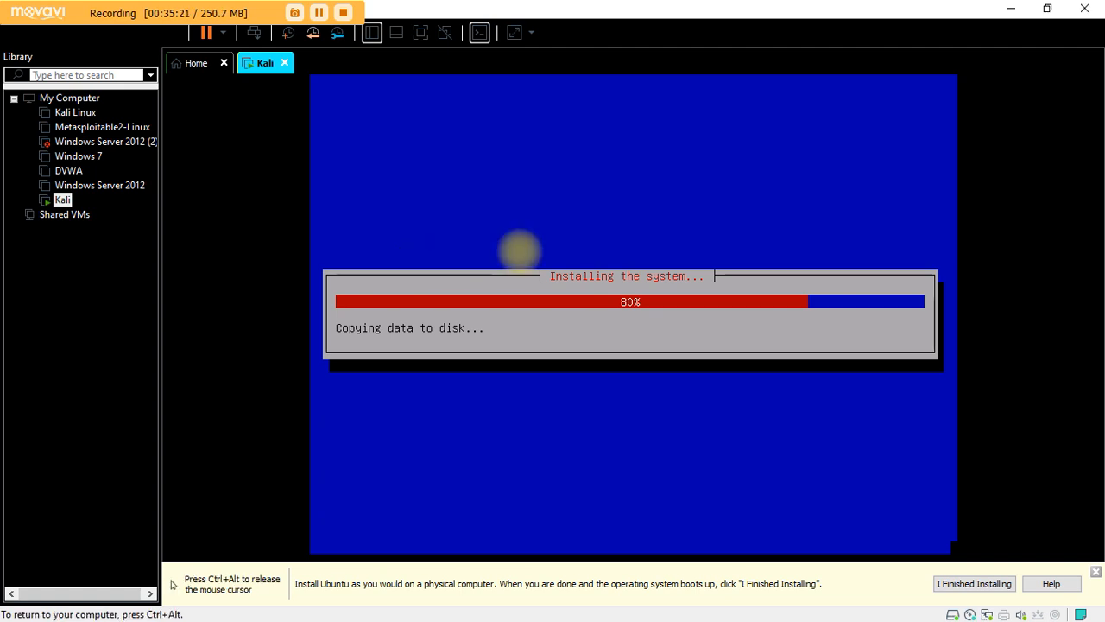
pyautogui.hotkey('ctrl', 'alt')
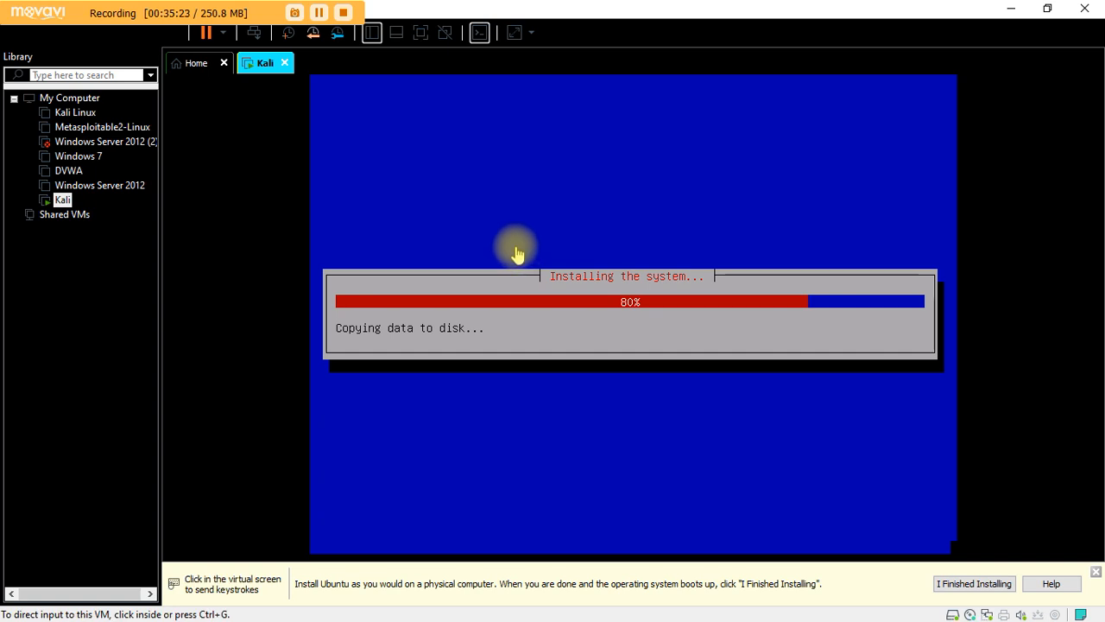
pyautogui.click(319, 16)
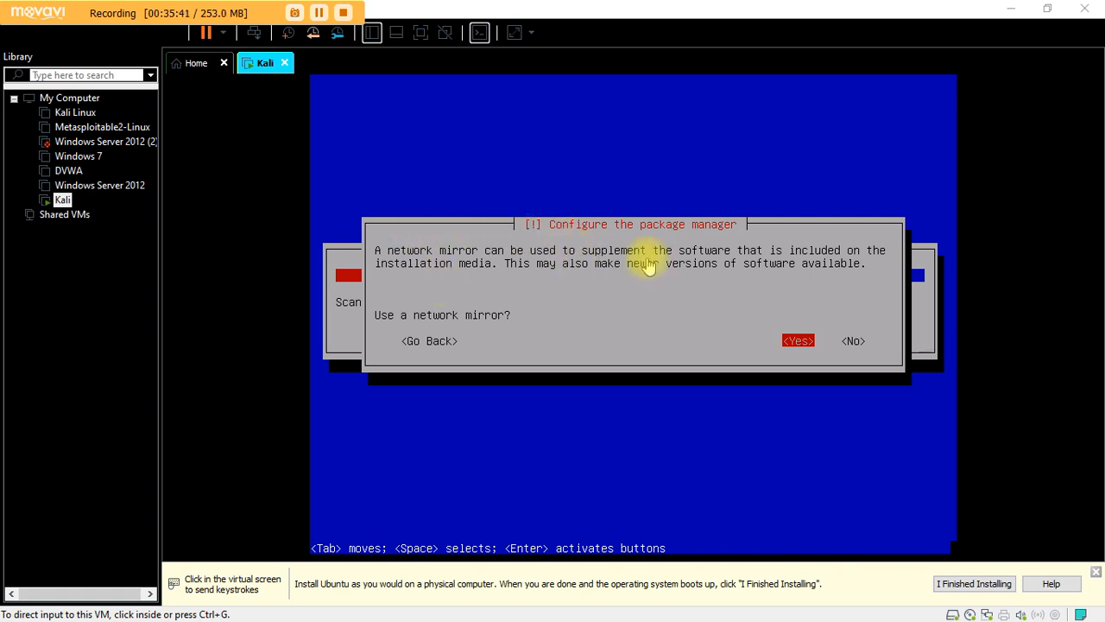
# Decline the use of a network mirror in the package manager configuration.
pyautogui.click(575, 391)
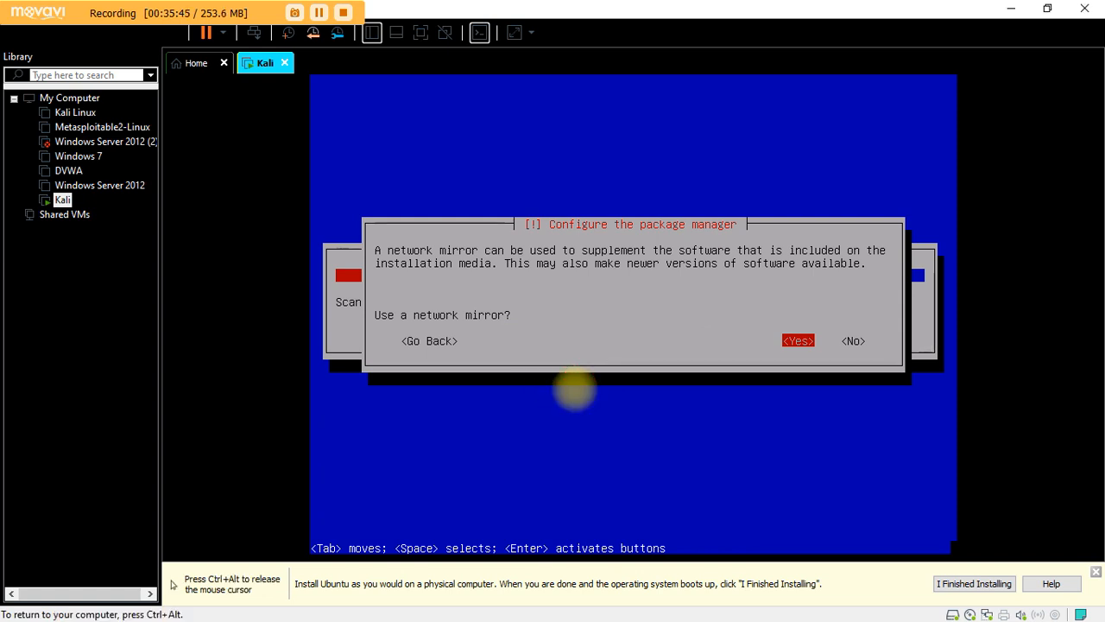
pyautogui.press('Tab')
pyautogui.press('Return')
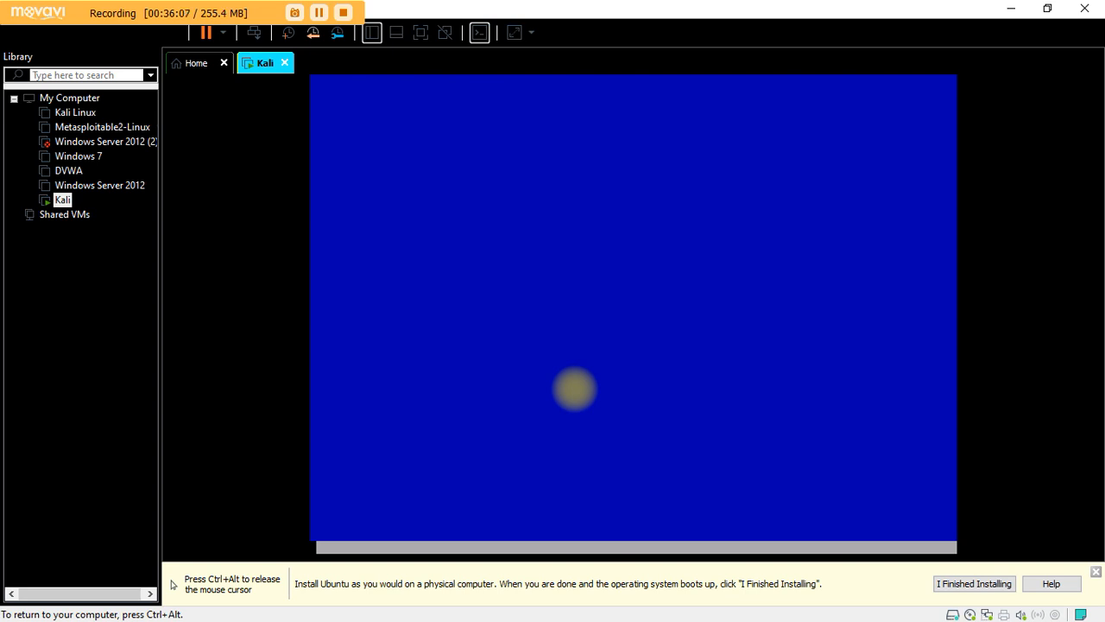
pyautogui.hotkey('ctrl', 'alt')
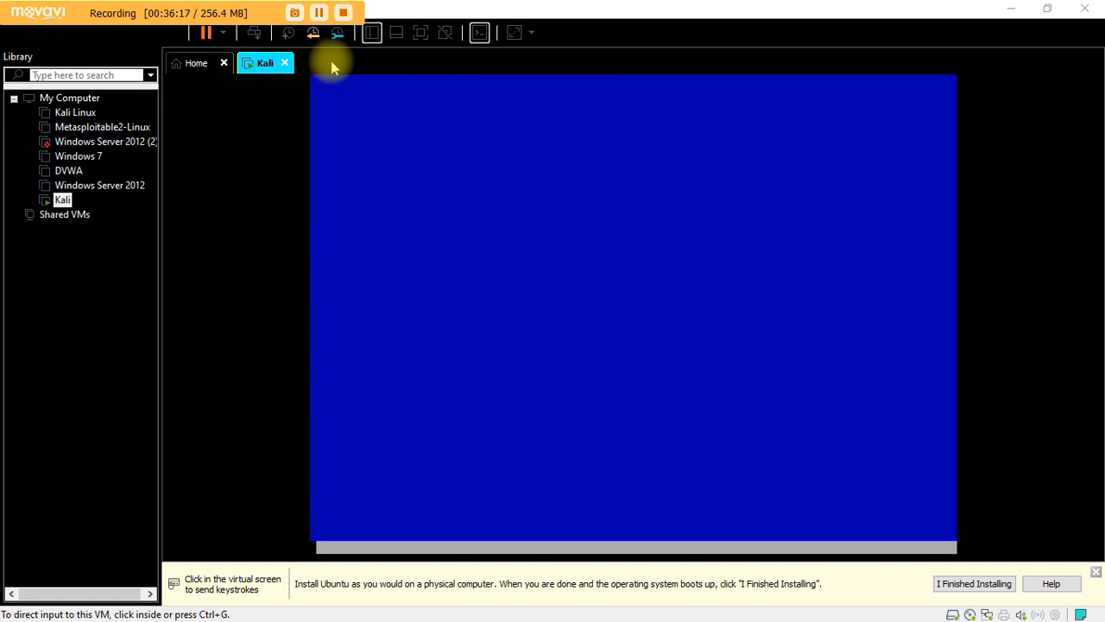
pyautogui.click(495, 181)
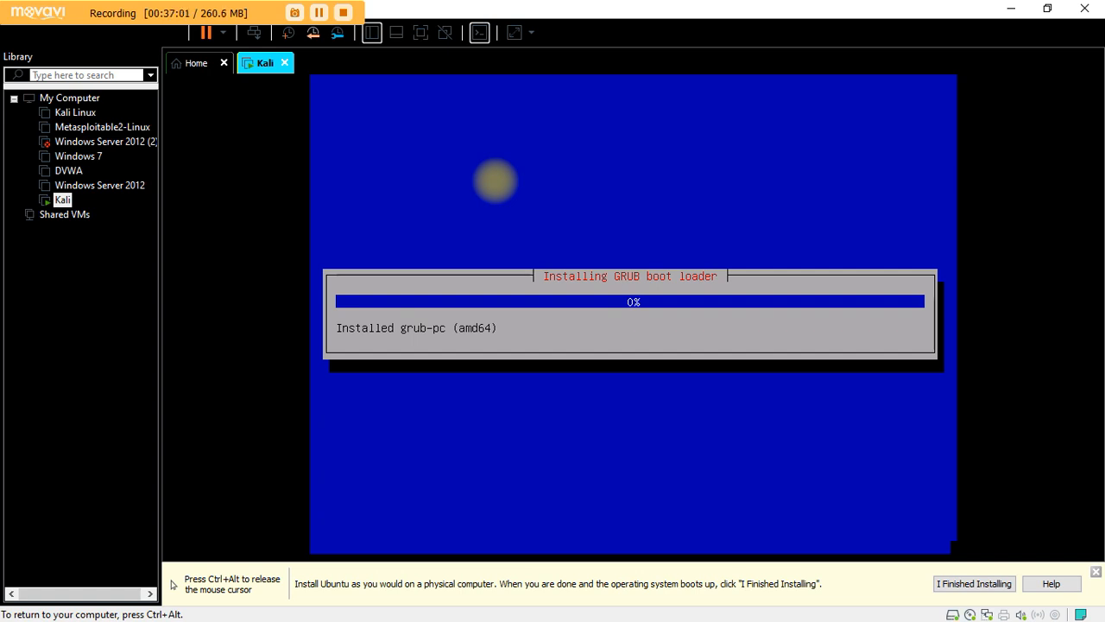
pyautogui.hotkey('ctrl', 'alt')
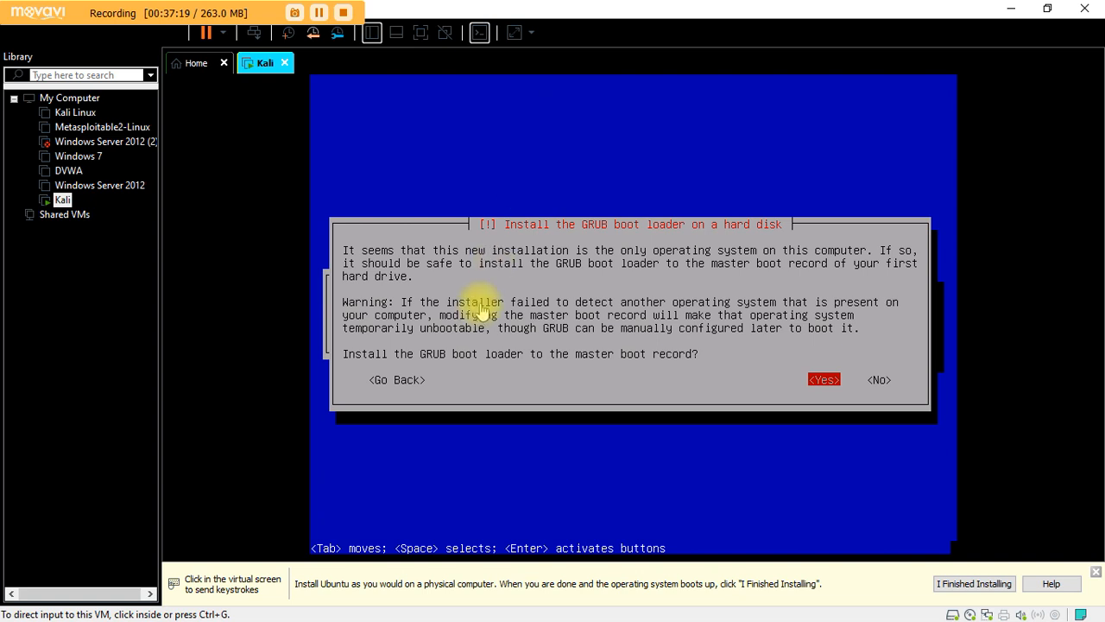
# Agree to install the GRUB boot loader to the master boot record and select /dev/sda as its device.
pyautogui.click(570, 296)
pyautogui.press('Return')
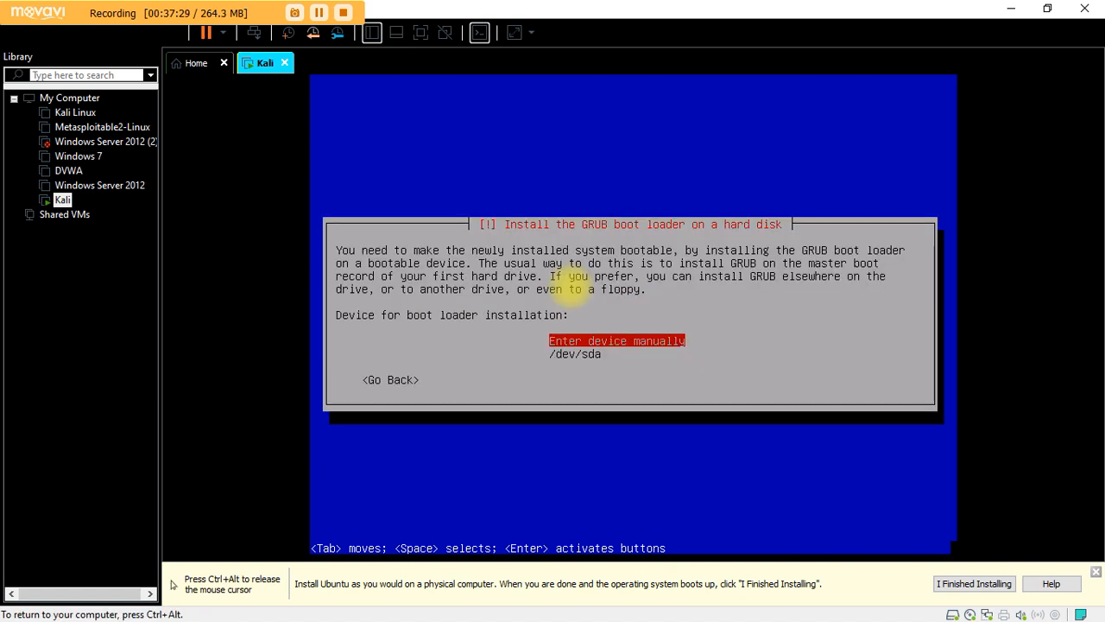
pyautogui.press('Down')
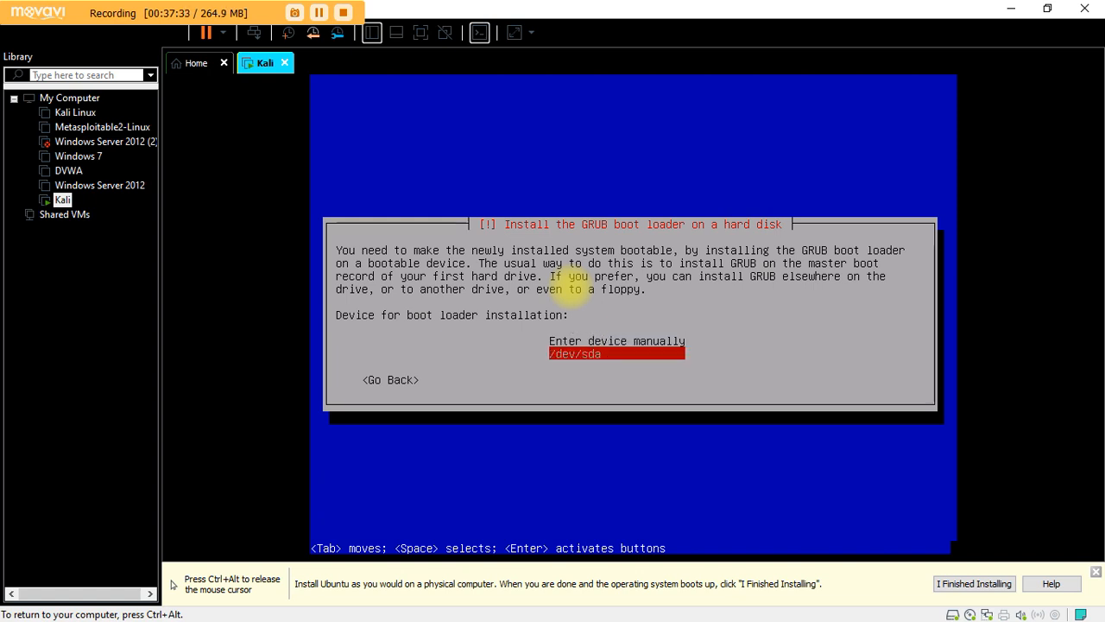
pyautogui.press('Return')
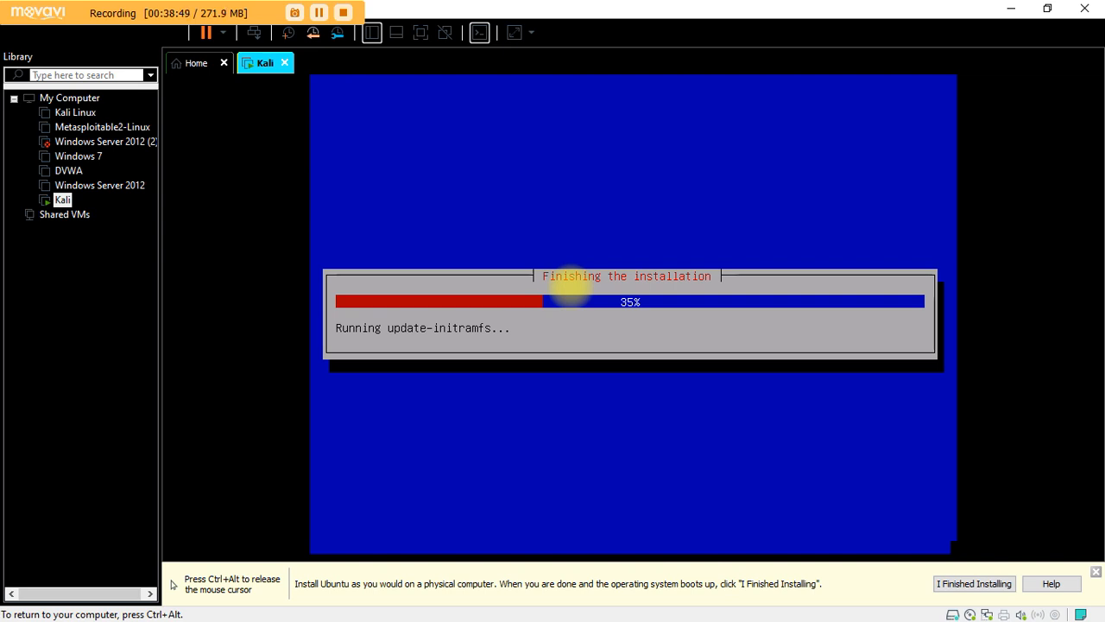
pyautogui.hotkey('ctrl', 'alt')
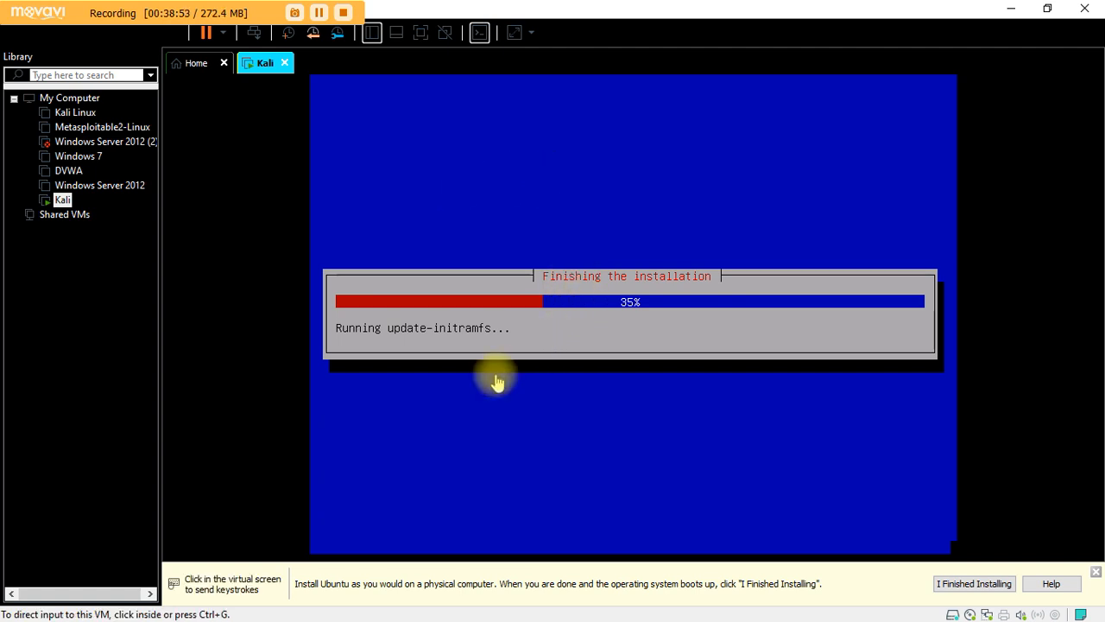
pyautogui.hotkey('alt', 'Tab')
pyautogui.press('Tab')
pyautogui.press('Tab')
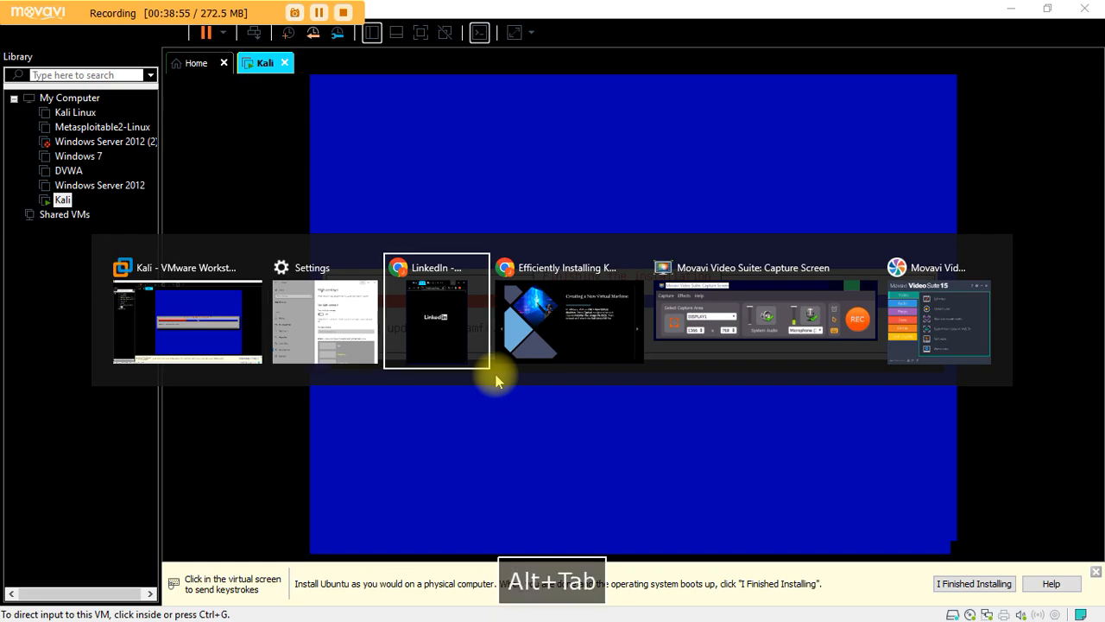
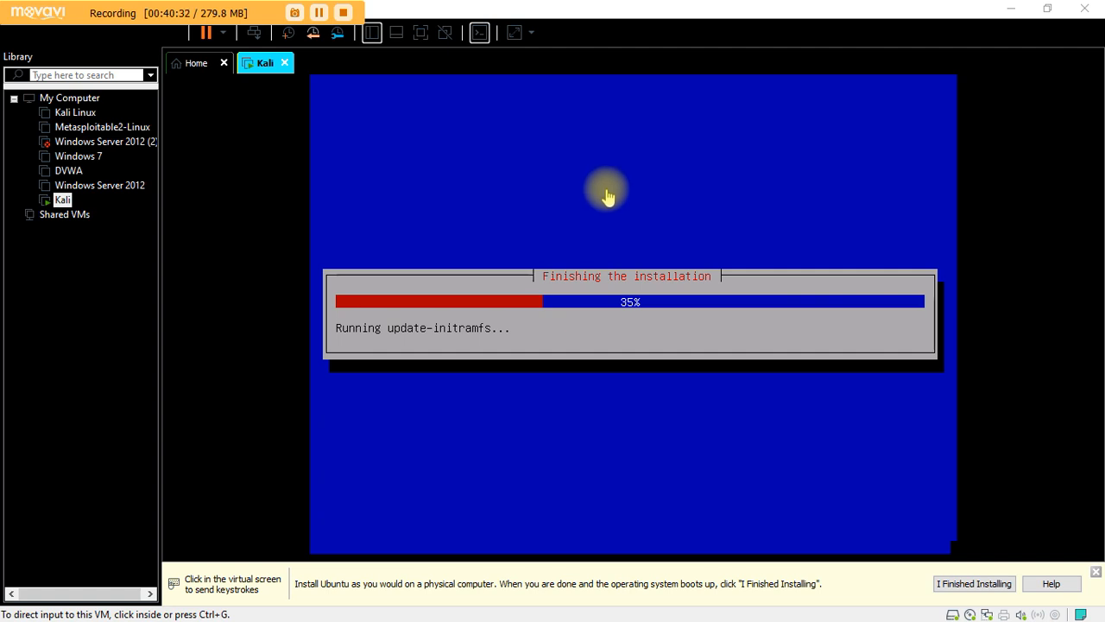
pyautogui.click(618, 290)
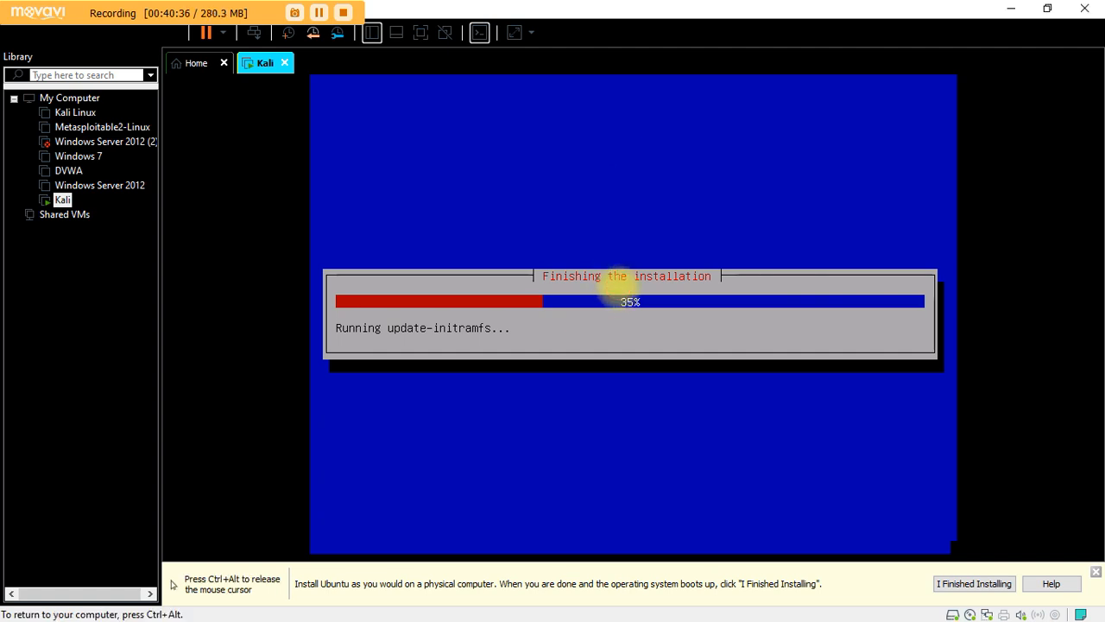
pyautogui.hotkey('ctrl', 'alt')
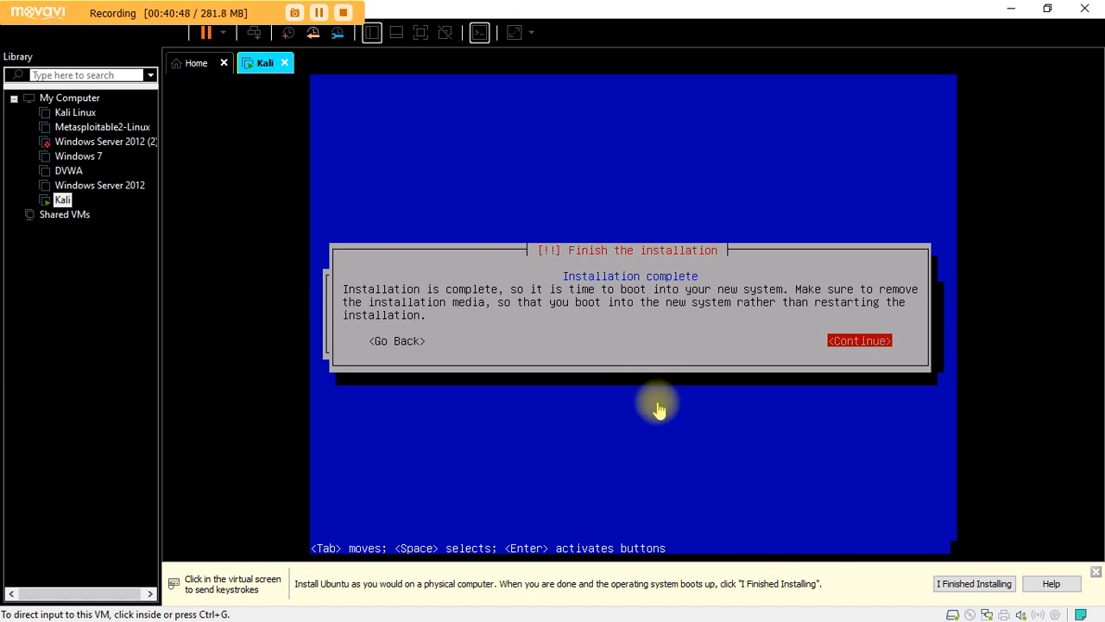
# Continue from the installation complete screen to finish the installation and boot into the new system.
pyautogui.click(609, 343)
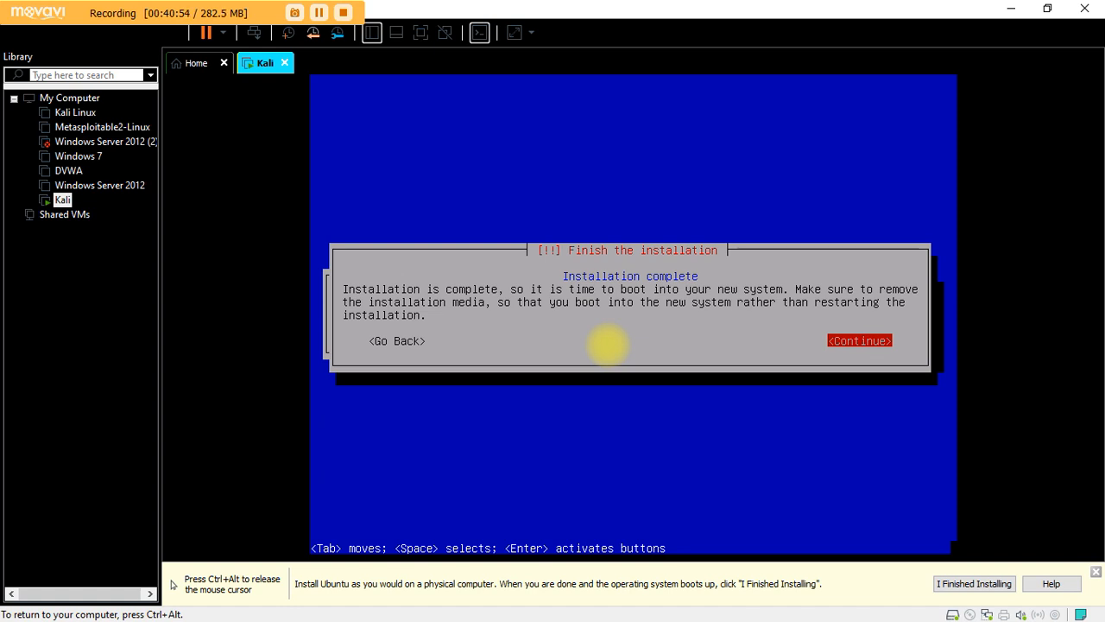
pyautogui.hotkey('ctrl', 'alt')
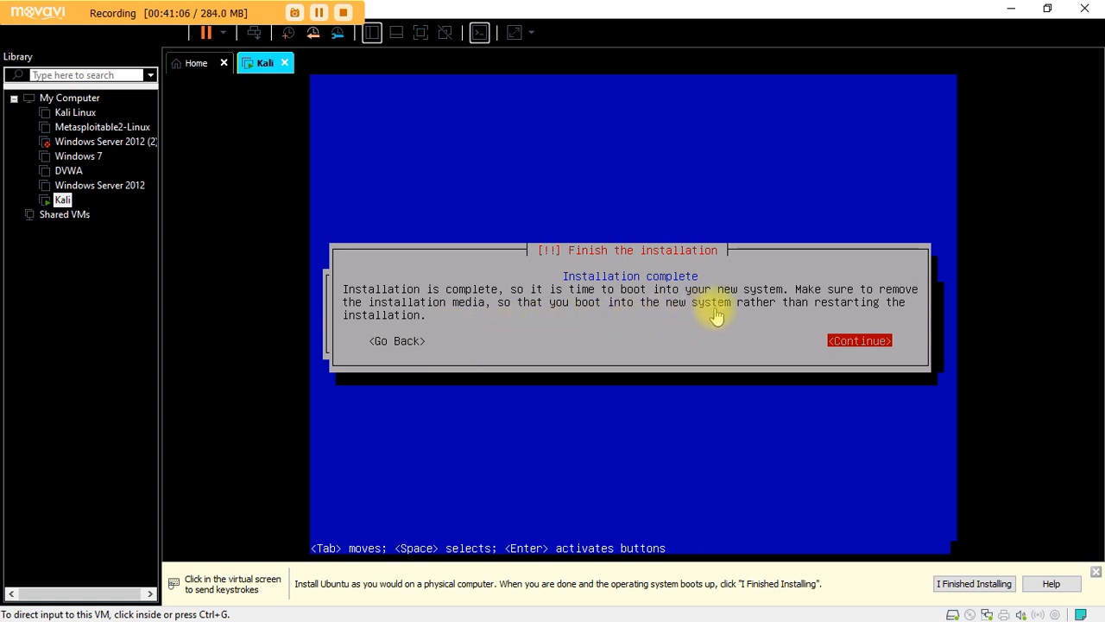
pyautogui.click(750, 342)
pyautogui.press('Return')
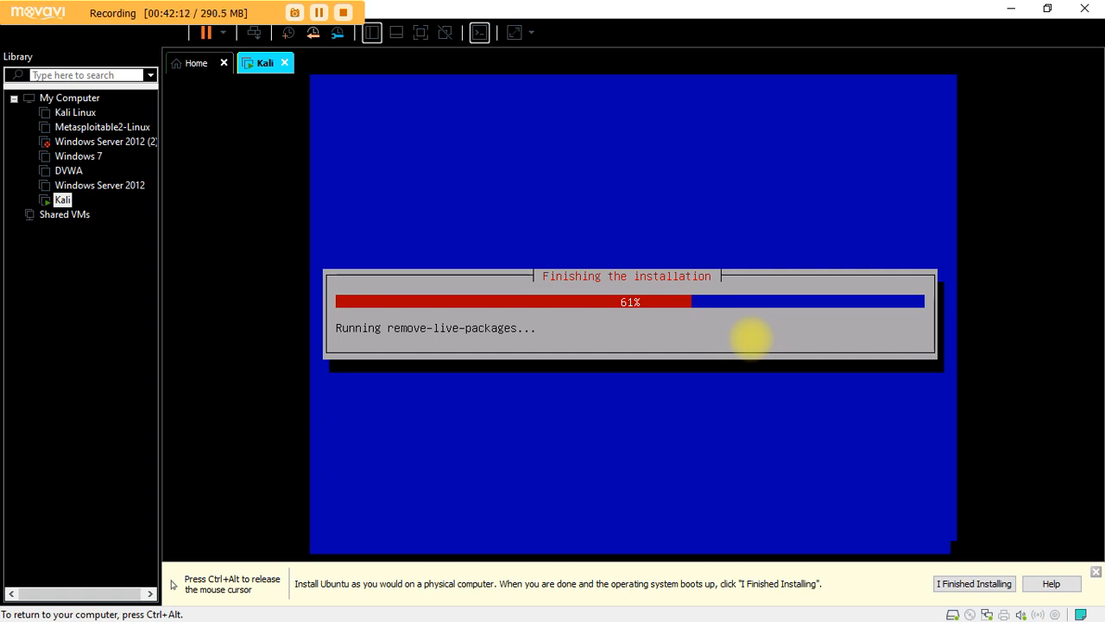
# Mark the operating system installation as finished for the Kali virtual machine once its boot menu appears.
pyautogui.hotkey('ctrl', 'alt')
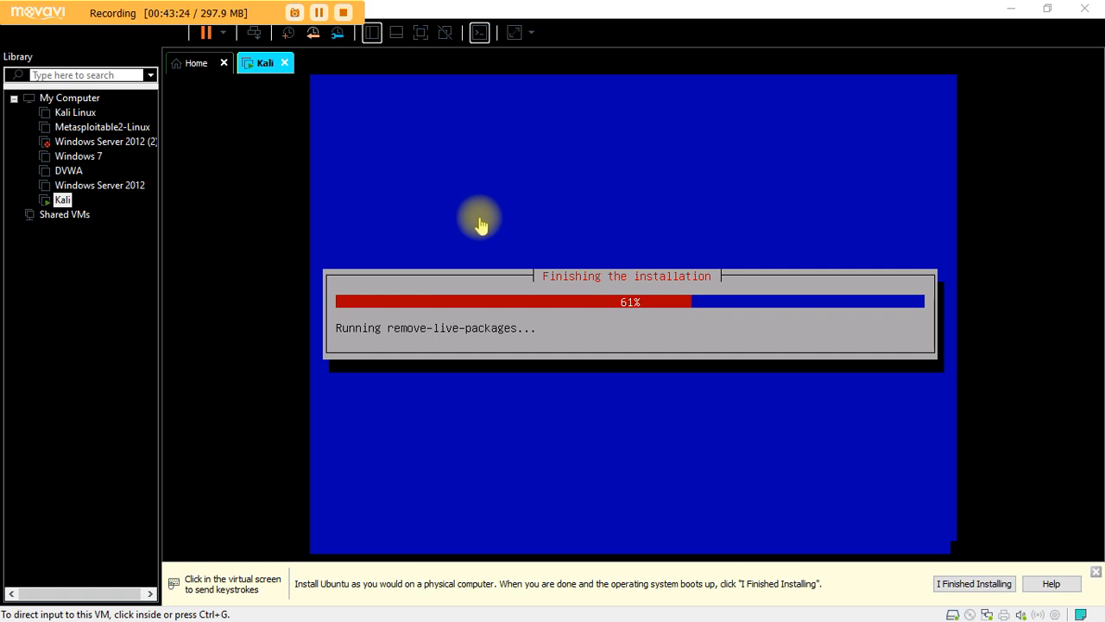
pyautogui.click(785, 280)
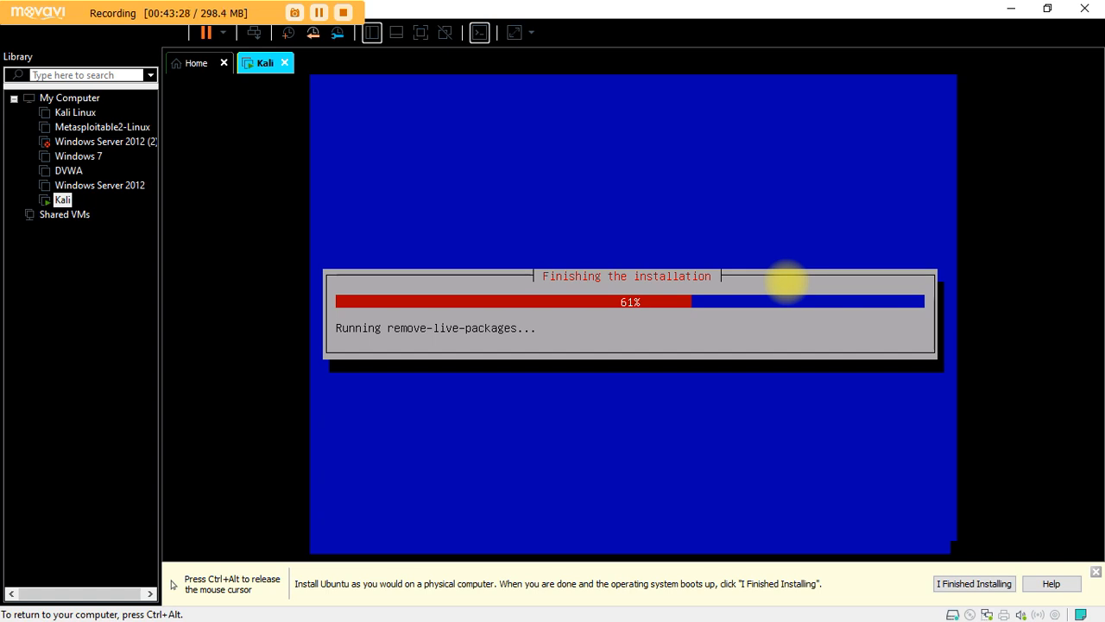
pyautogui.hotkey('ctrl', 'alt')
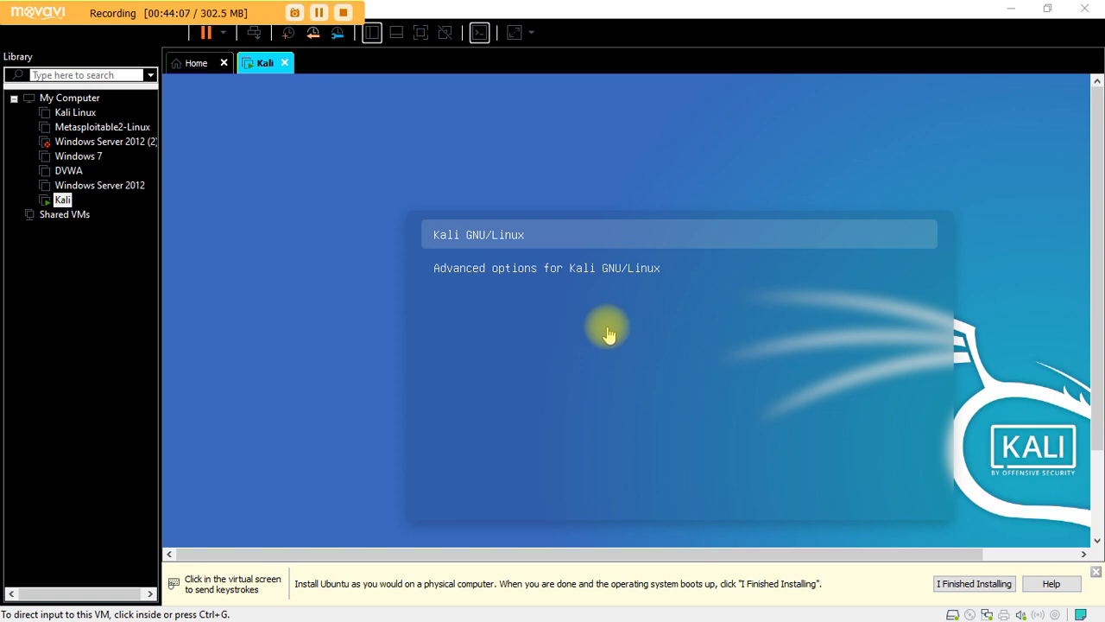
pyautogui.click(973, 585)
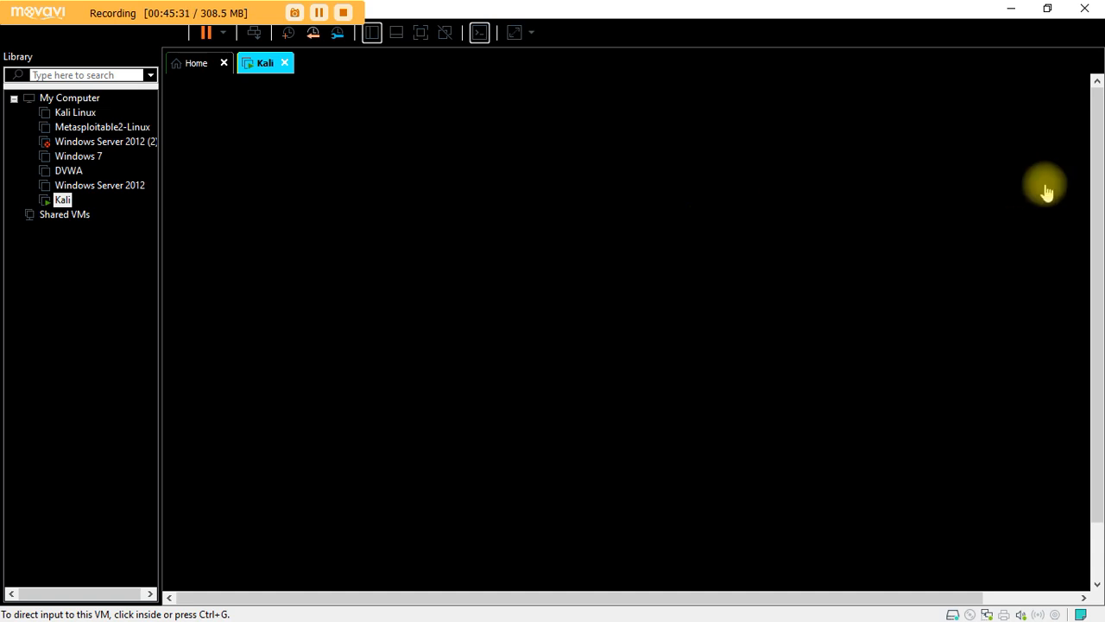
pyautogui.click(932, 248)
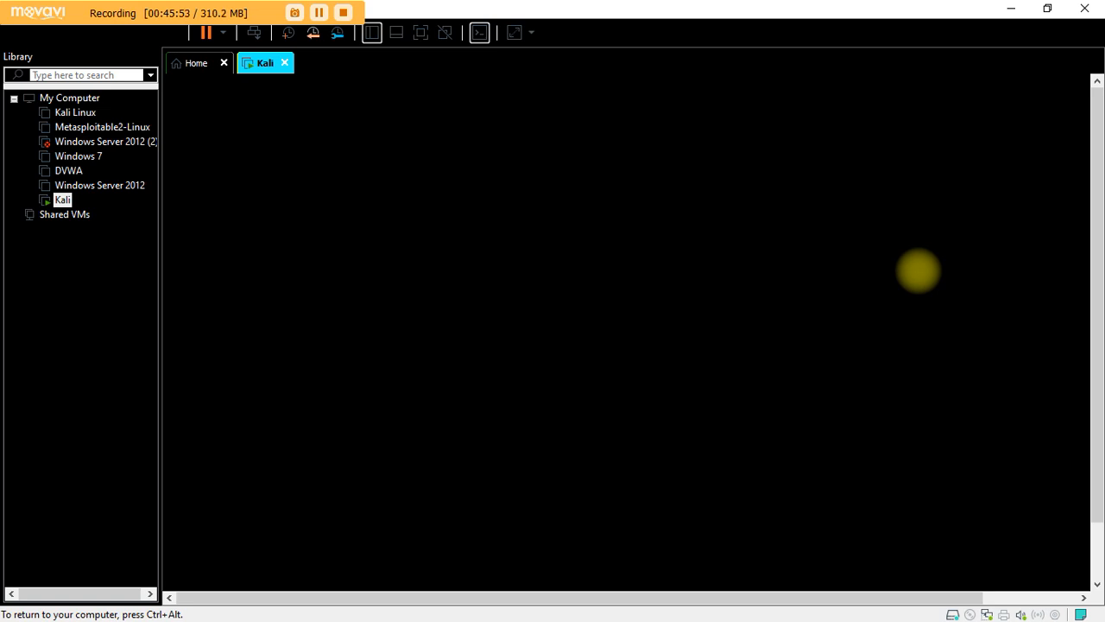
pyautogui.hotkey('ctrl', 'alt')
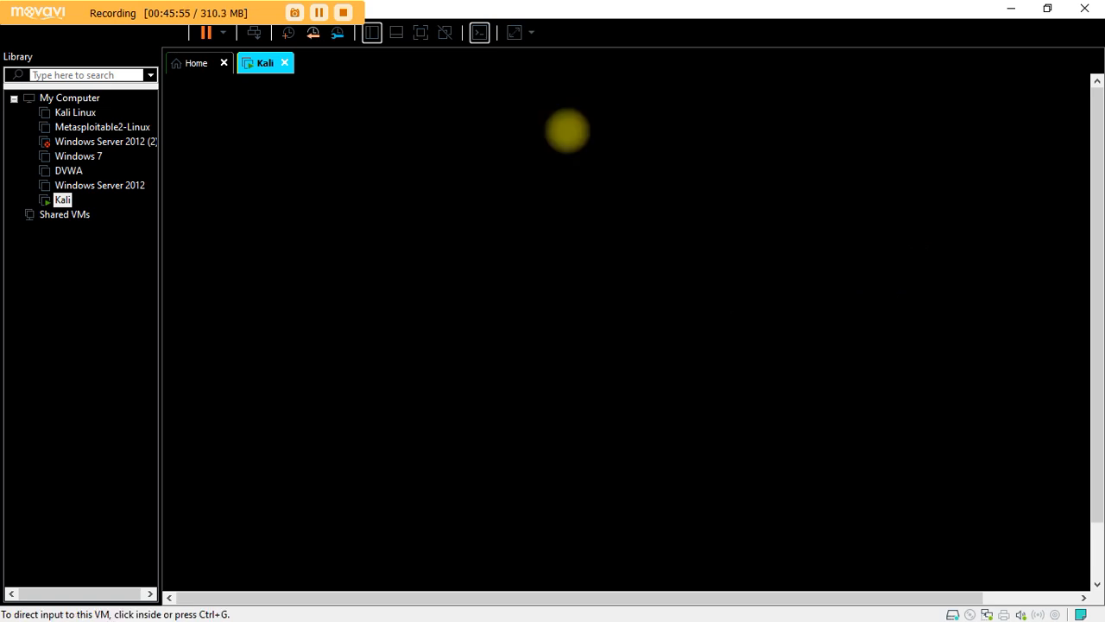
pyautogui.click(567, 131)
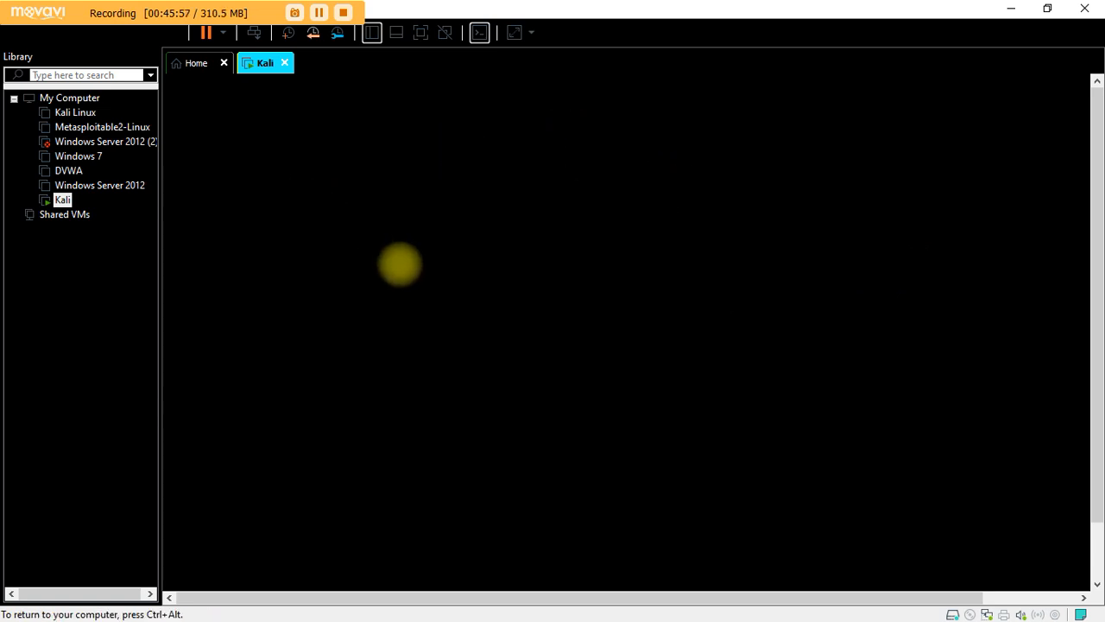
pyautogui.hotkey('ctrl', 'alt')
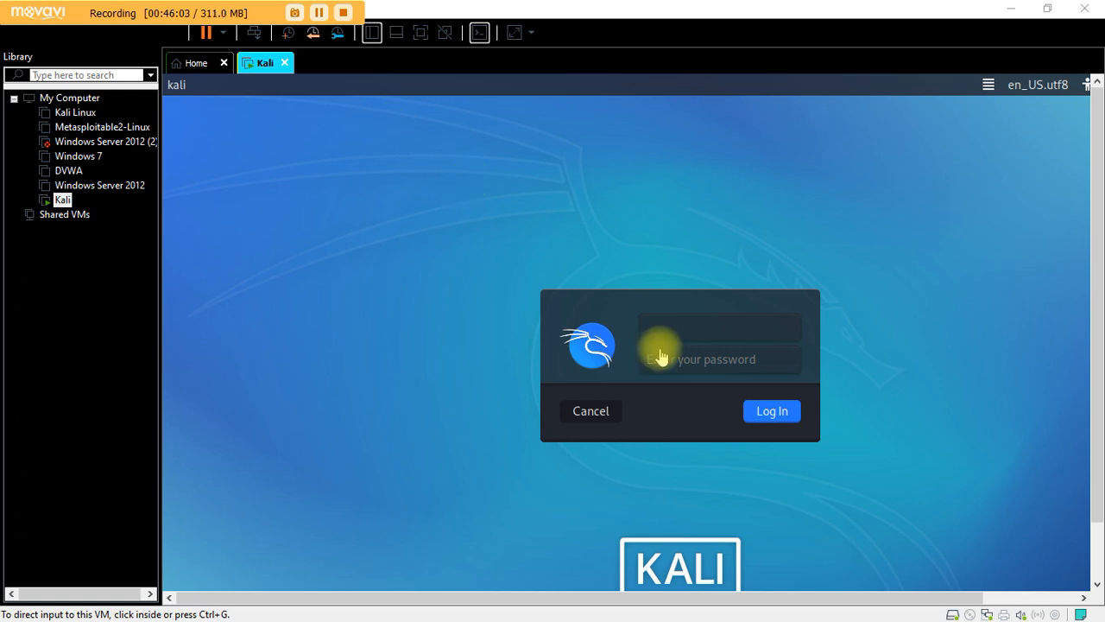
# Log in to the Kali desktop by entering the account's username and password on the login screen.
pyautogui.click(704, 330)
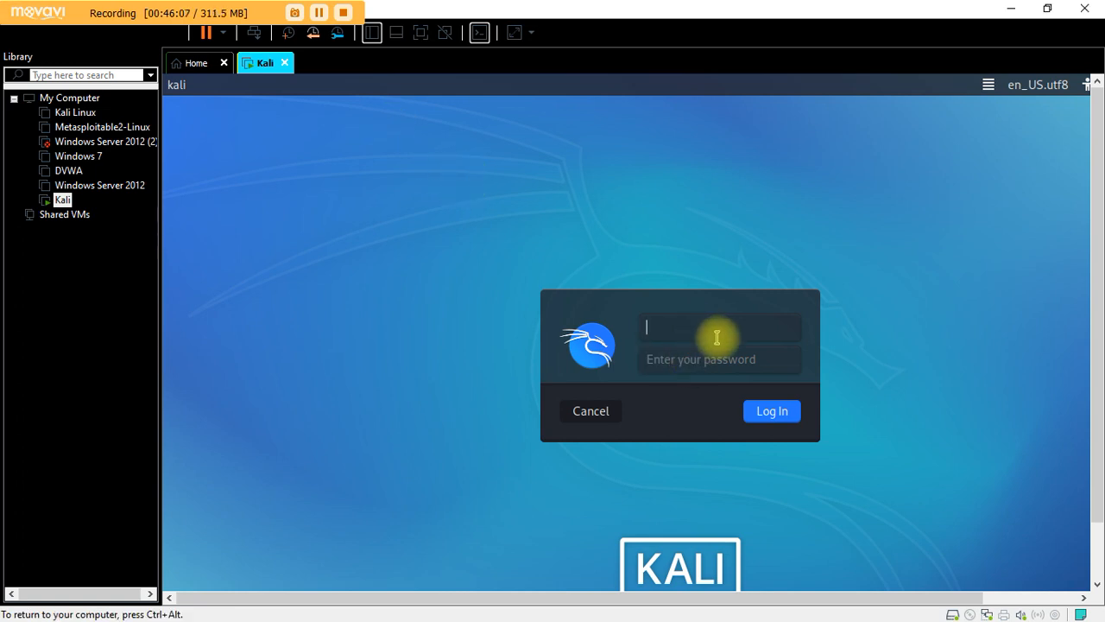
pyautogui.write('john')
pyautogui.press('Tab')
pyautogui.write('••')
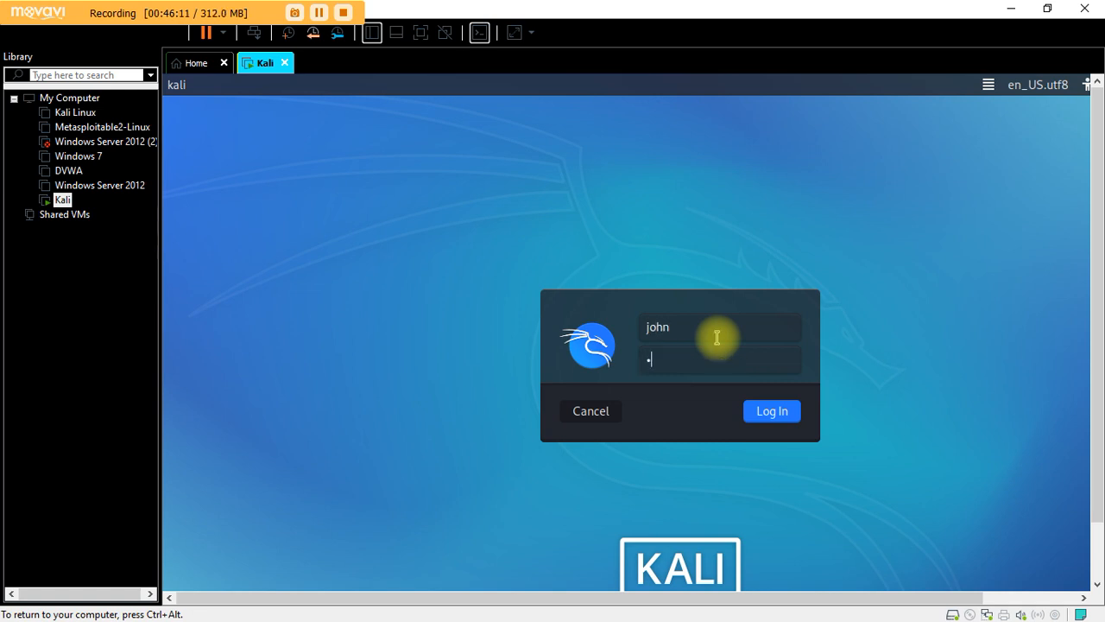
pyautogui.press('BackSpace')
pyautogui.press('BackSpace')
pyautogui.write('••••')
pyautogui.press('Return')
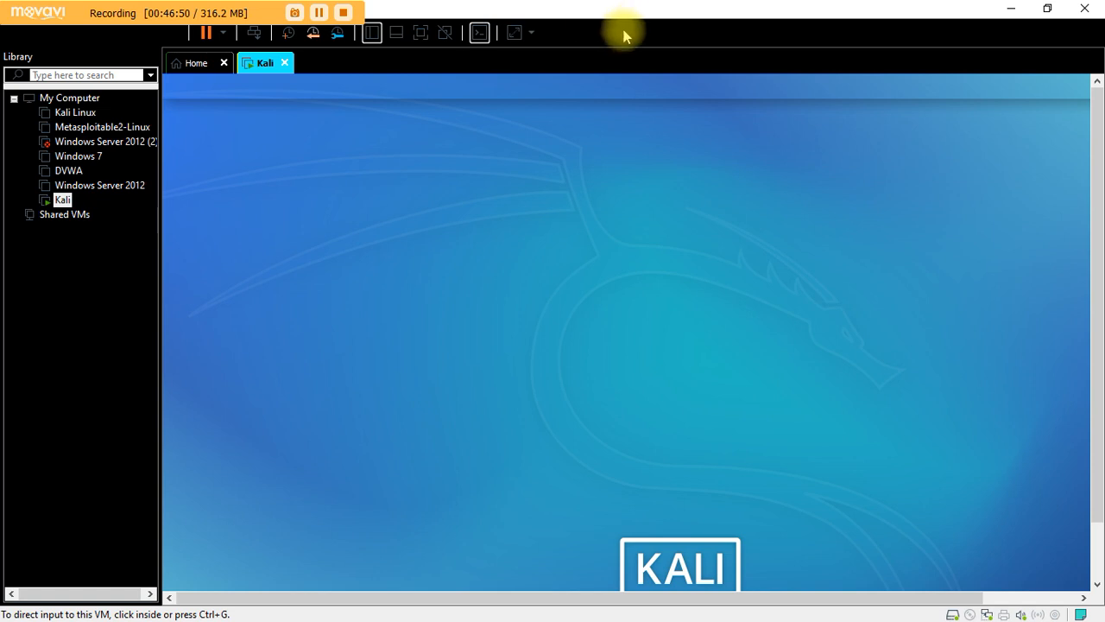
# Toggle the Kali virtual machine's console view off and on, and stretch the guest display to fit the window.
pyautogui.click(480, 34)
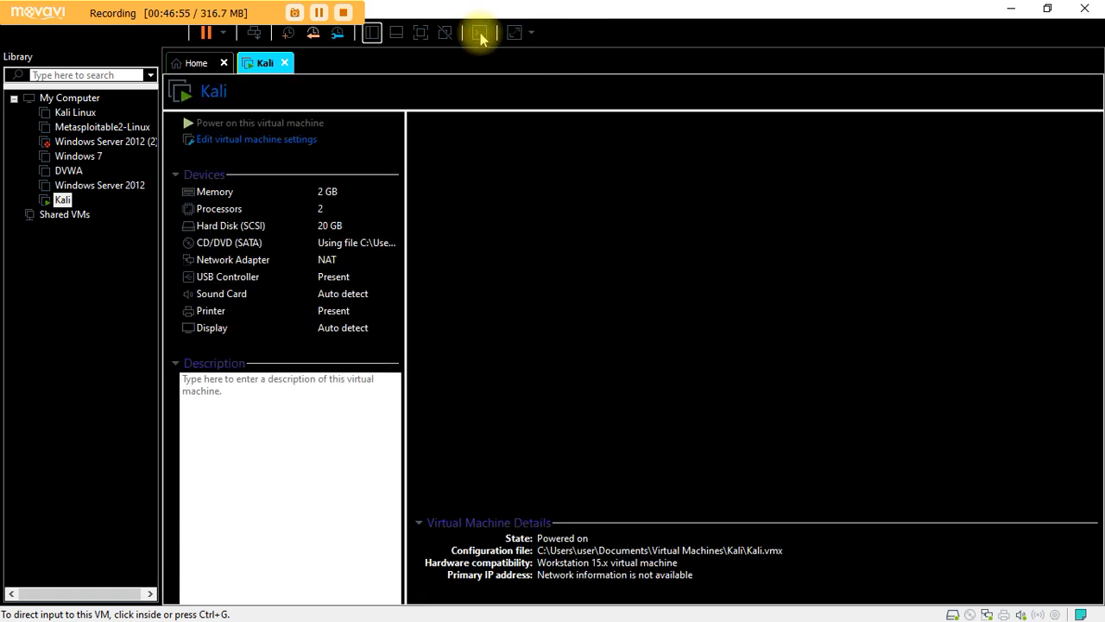
pyautogui.click(480, 35)
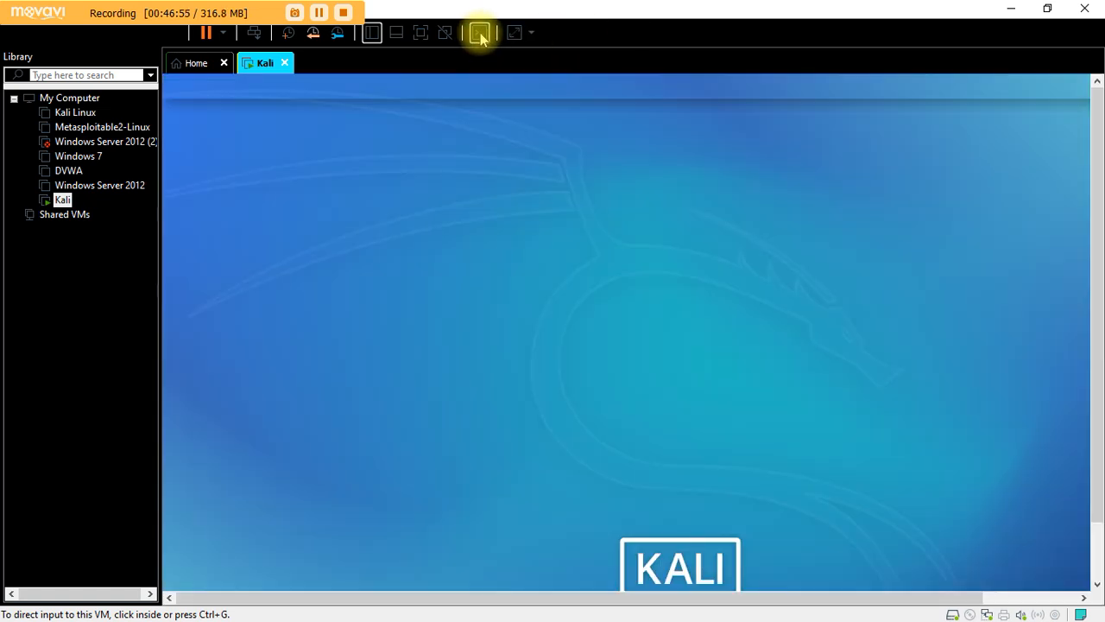
pyautogui.click(493, 94)
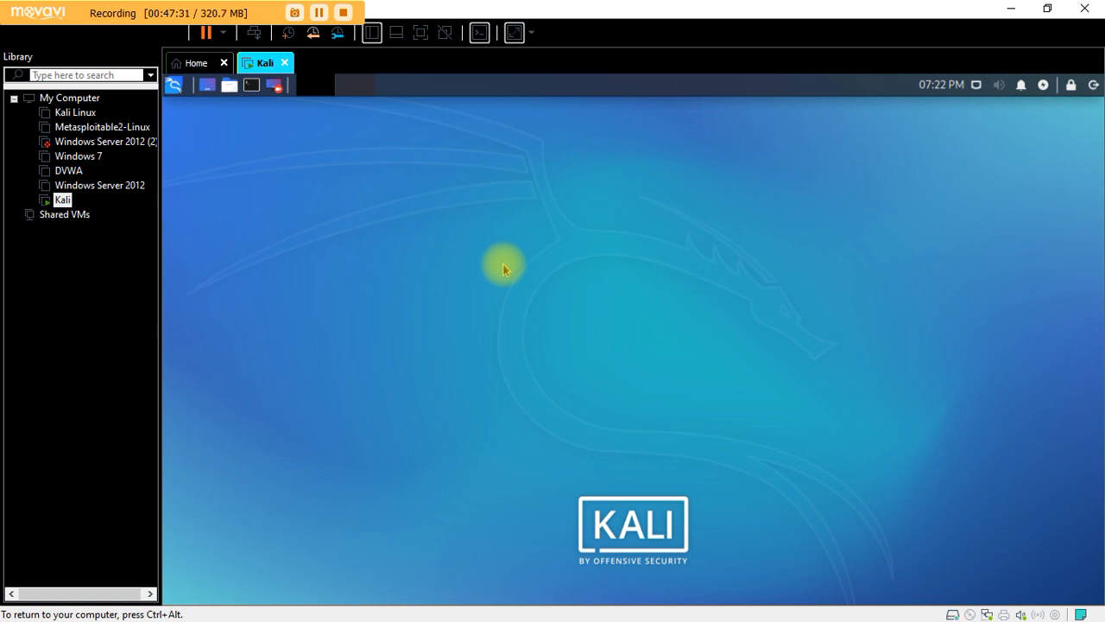
# Examine the favorites and tool categories in the Kali applications menu, and close it to return to the desktop.
pyautogui.click(173, 86)
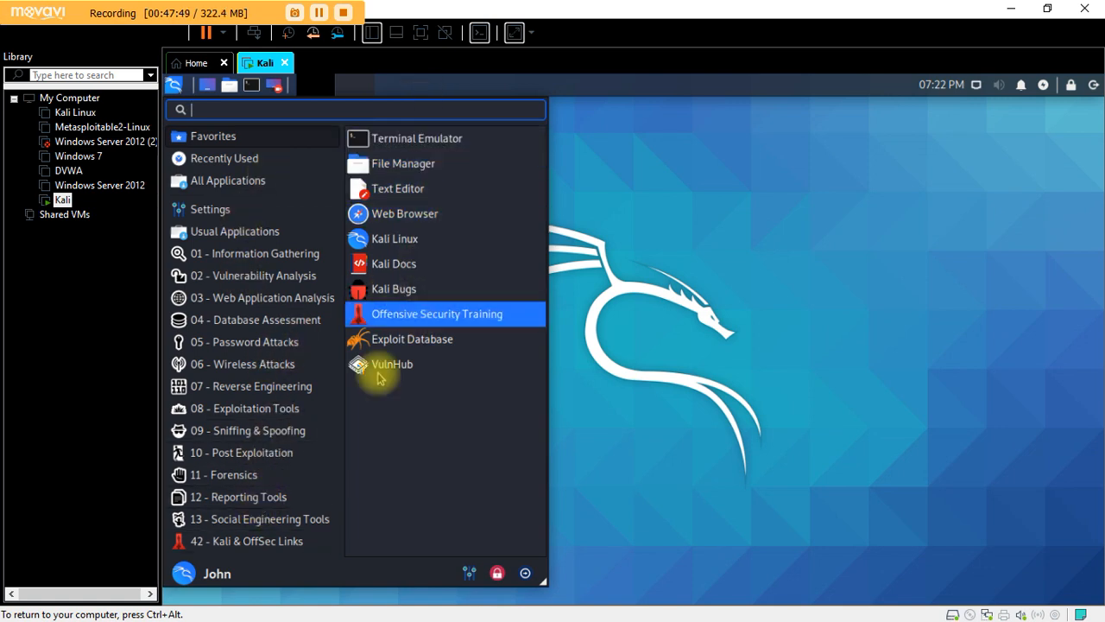
pyautogui.click(847, 294)
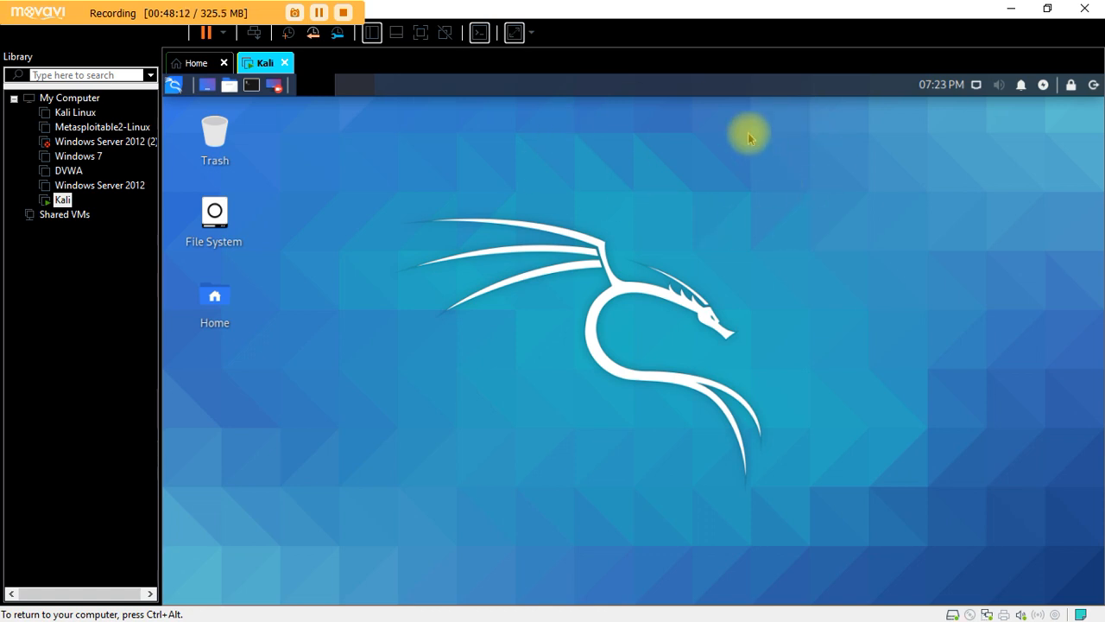
pyautogui.hotkey('ctrl', 'alt')
pyautogui.click(633, 89)
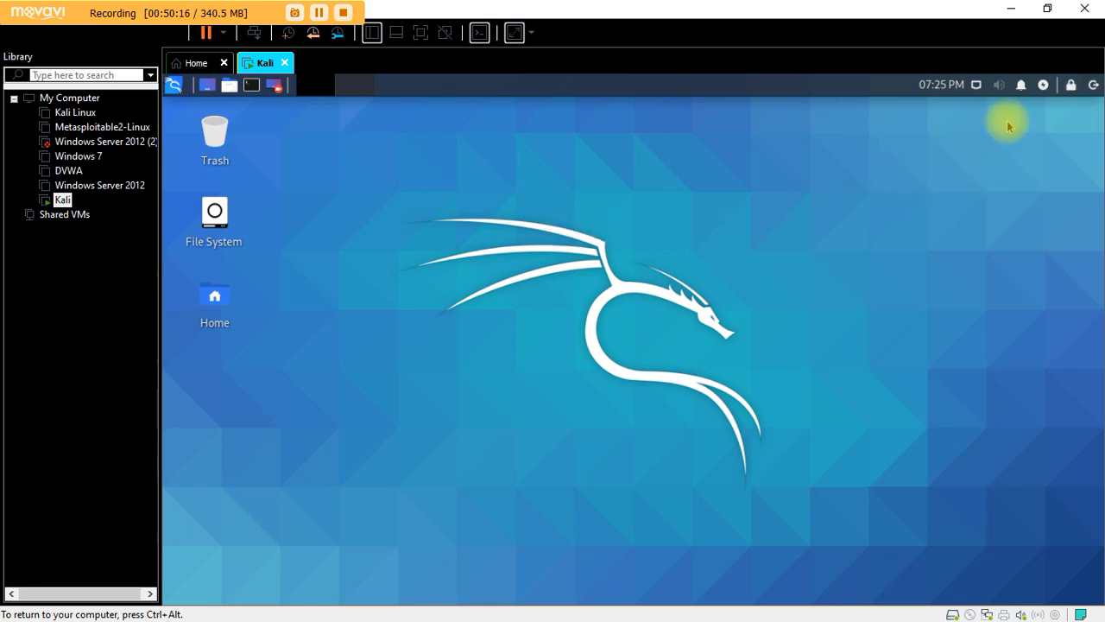
# Shut down the Kali guest system through its log-out options and dismiss the VMware Workstation error dialog.
pyautogui.click(1092, 87)
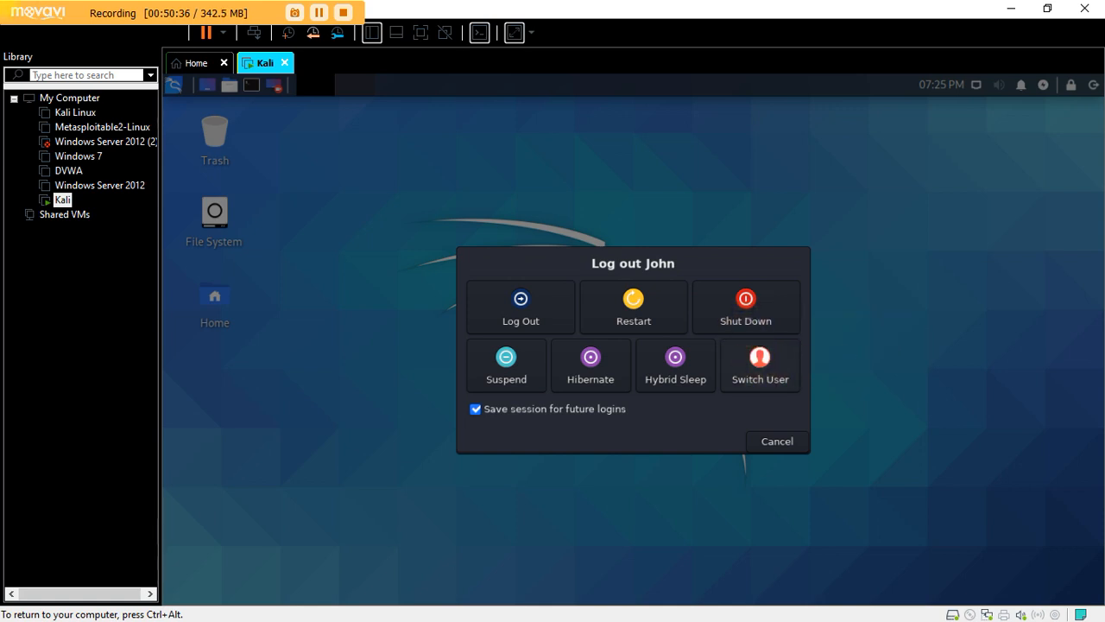
pyautogui.click(746, 309)
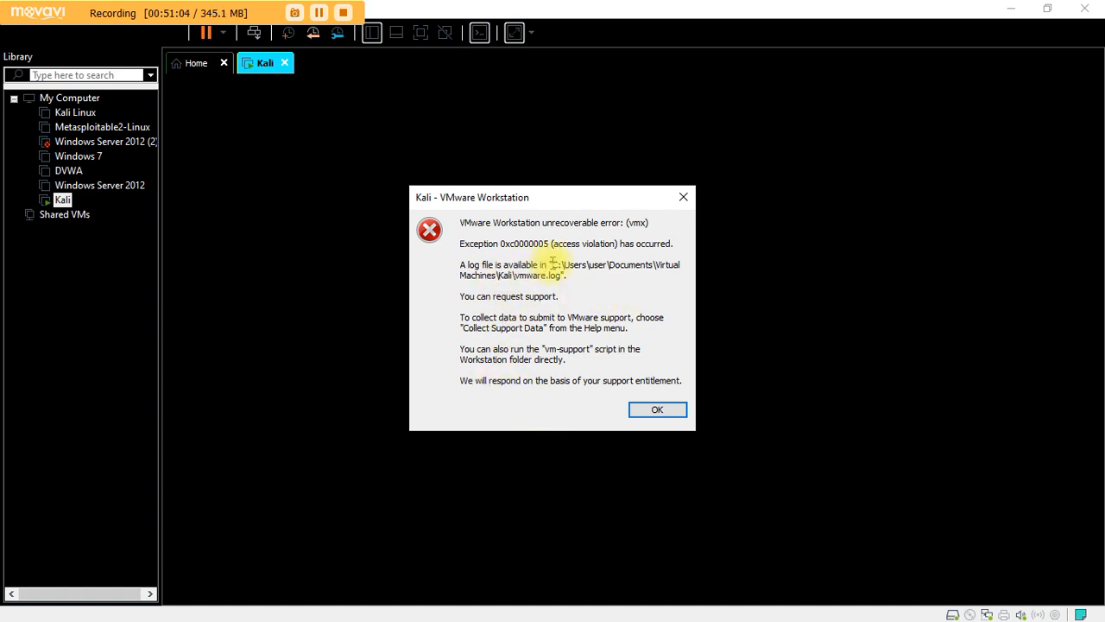
pyautogui.click(686, 201)
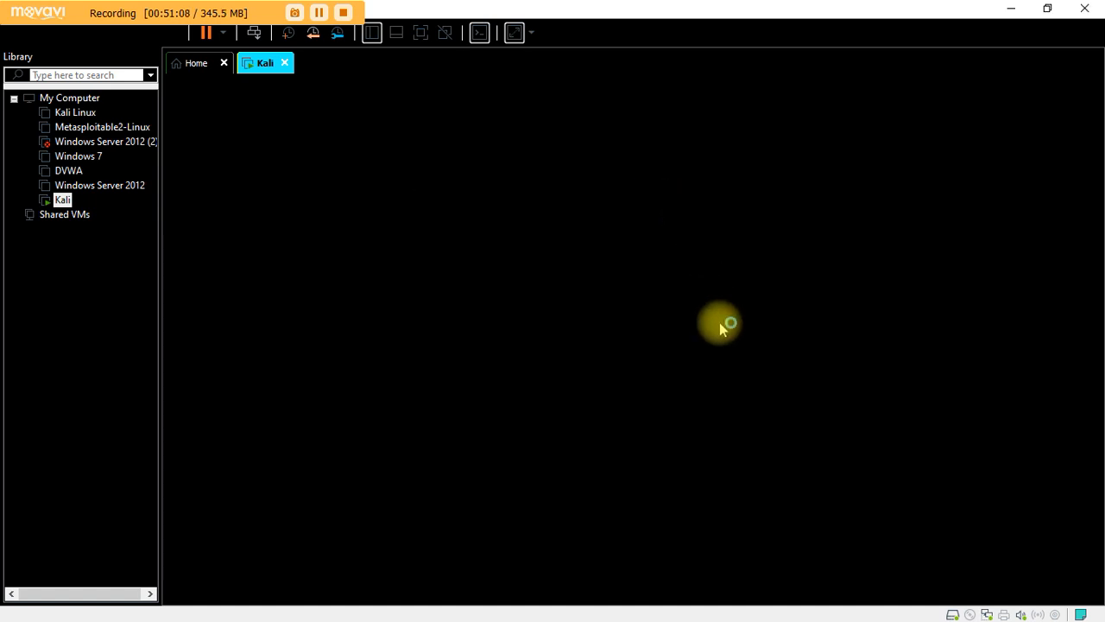